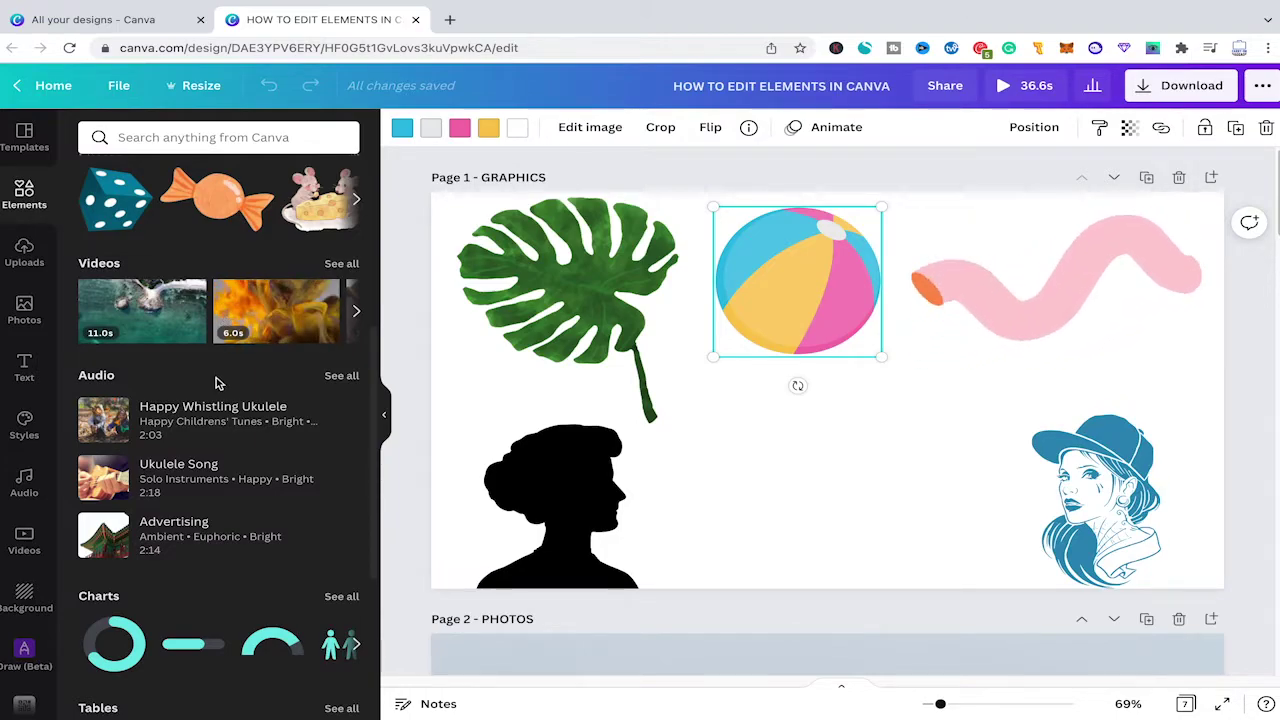
- Look through the element library's categories, from lines and shapes, graphics and photos to charts, tables, frames and grids
{"action": "scroll", "coordinate": [218, 383], "scroll_direction": "down", "scroll_amount": 1}
{"action": "scroll", "coordinate": [190, 300], "scroll_direction": "up", "scroll_amount": 5}
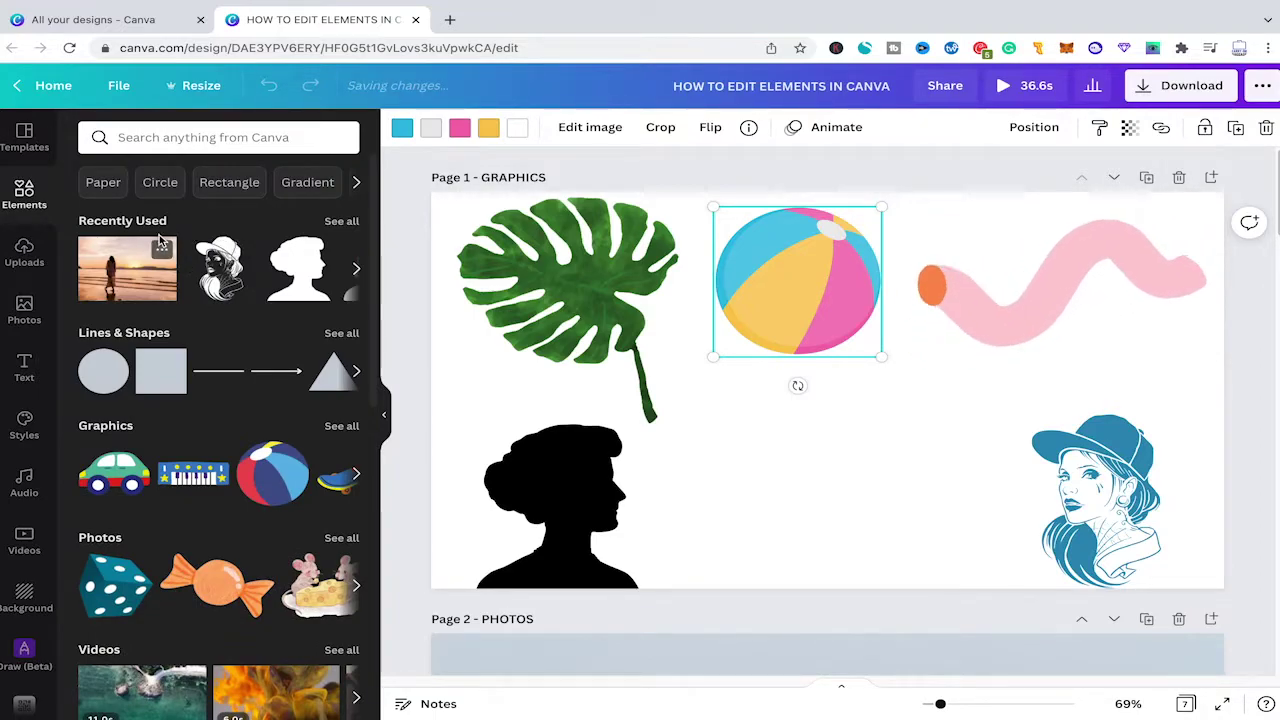
{"action": "scroll", "coordinate": [165, 248], "scroll_direction": "down", "scroll_amount": 1}
{"action": "scroll", "coordinate": [165, 244], "scroll_direction": "down", "scroll_amount": 5}
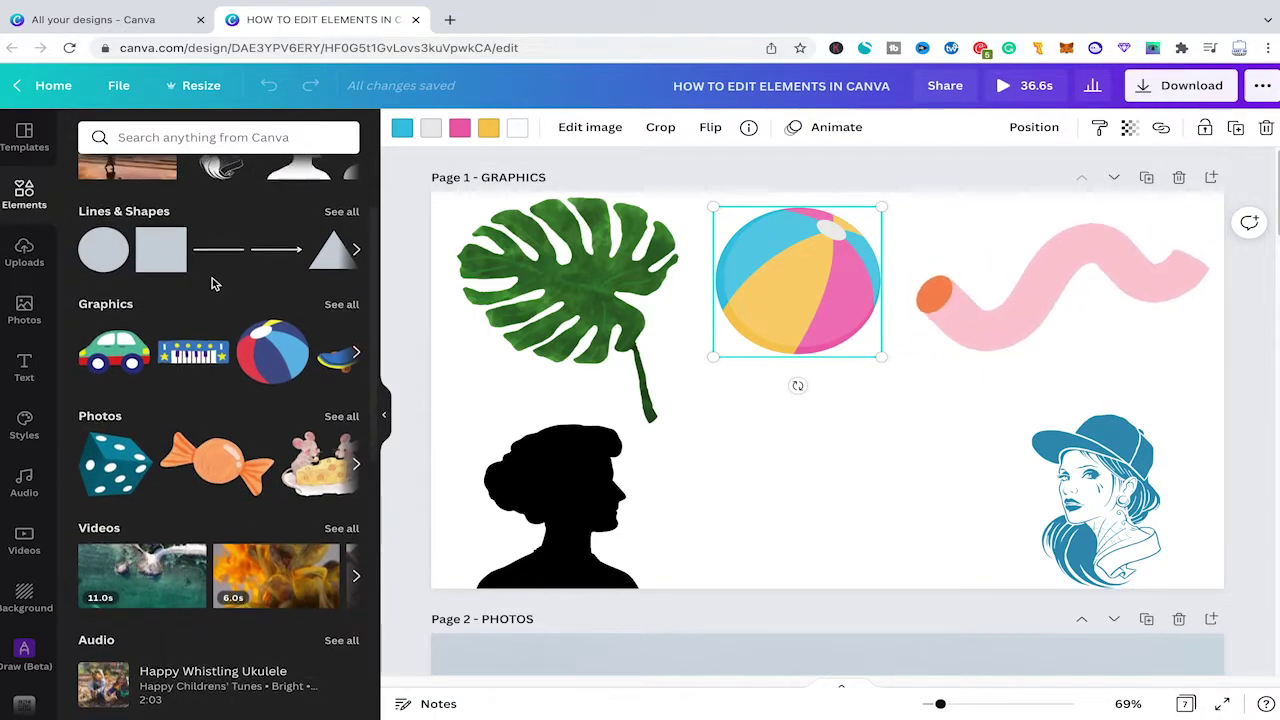
{"action": "scroll", "coordinate": [183, 316], "scroll_direction": "down", "scroll_amount": 8}
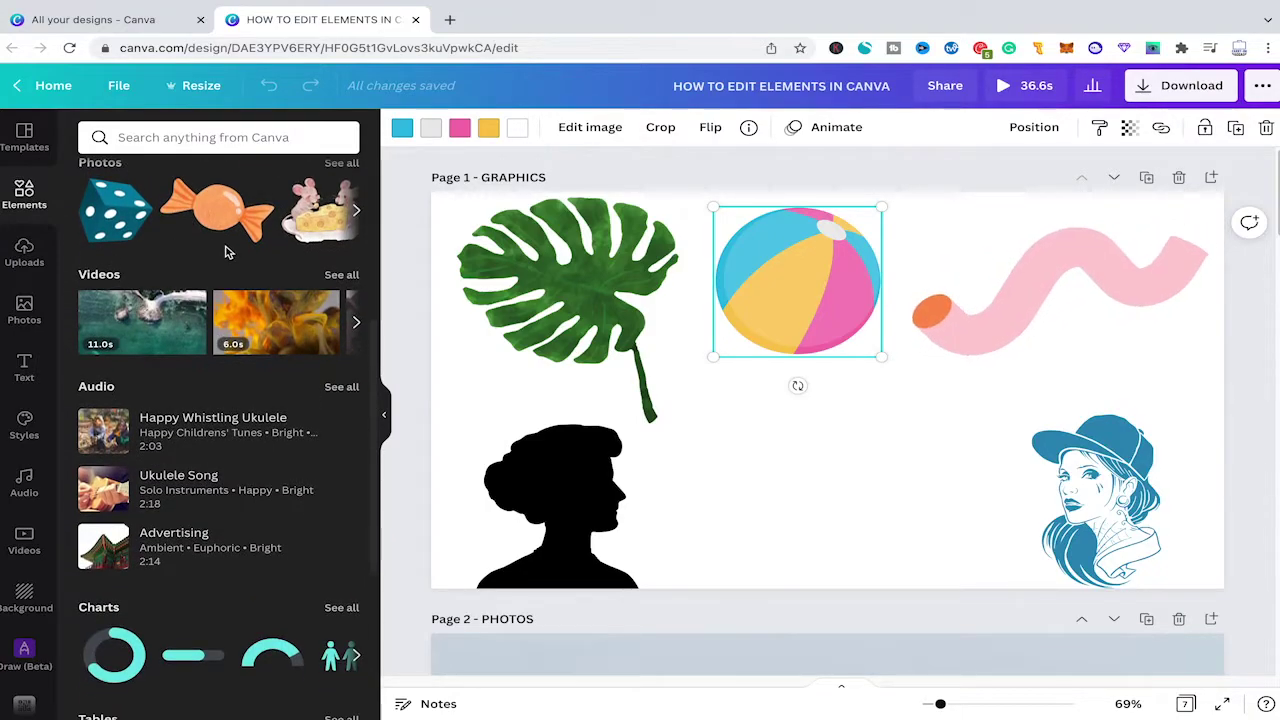
{"action": "scroll", "coordinate": [185, 320], "scroll_direction": "down", "scroll_amount": 2}
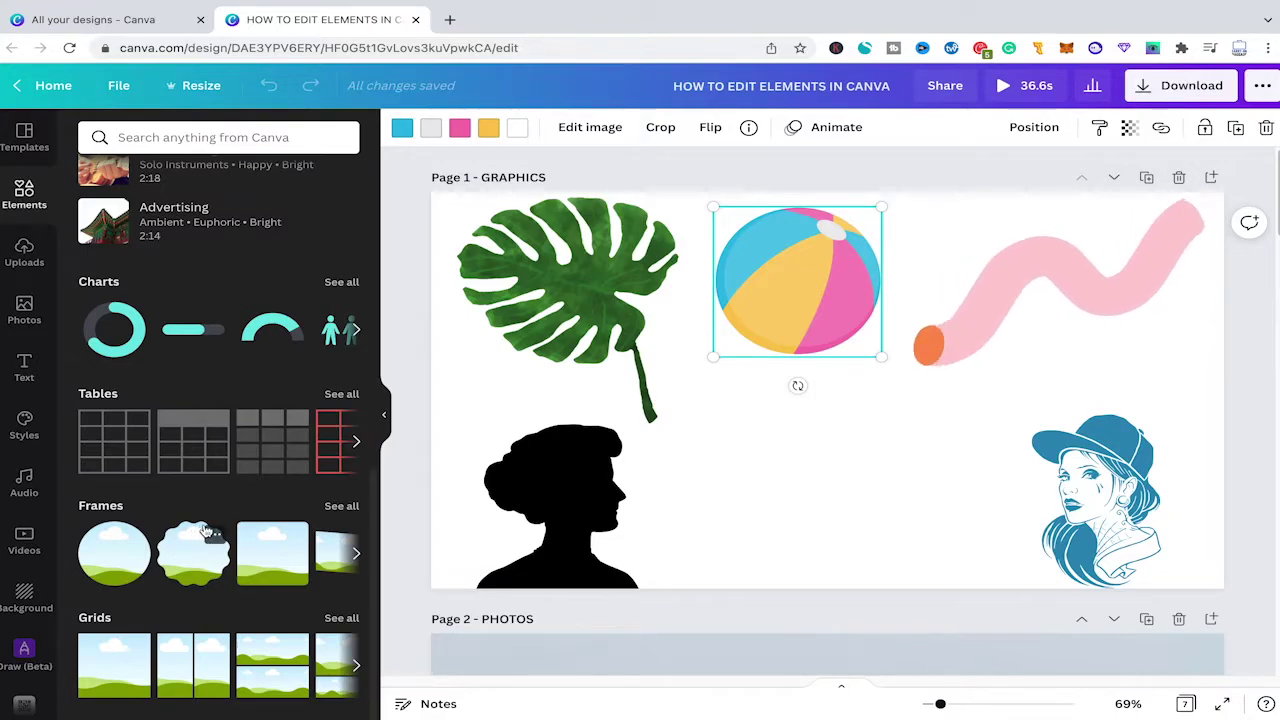
{"action": "scroll", "coordinate": [192, 522], "scroll_direction": "up", "scroll_amount": 15}
{"action": "scroll", "coordinate": [200, 440], "scroll_direction": "down", "scroll_amount": 3}
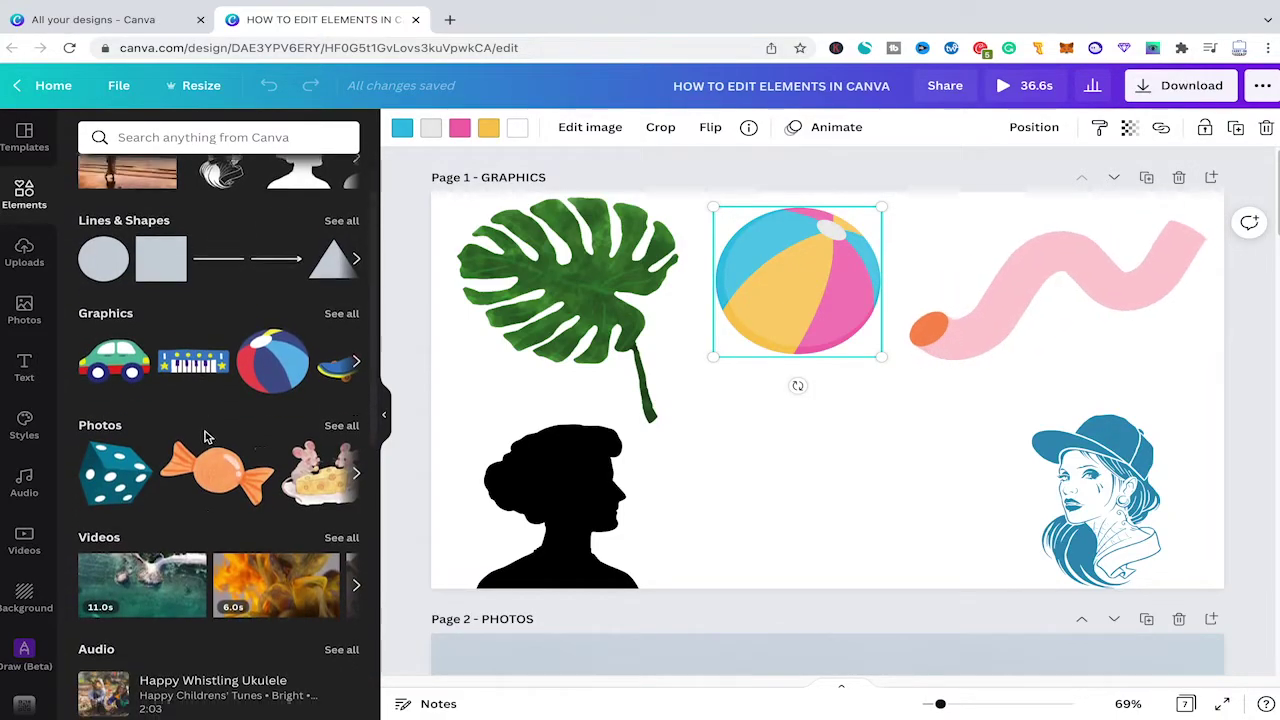
{"action": "scroll", "coordinate": [150, 420], "scroll_direction": "down", "scroll_amount": 1}
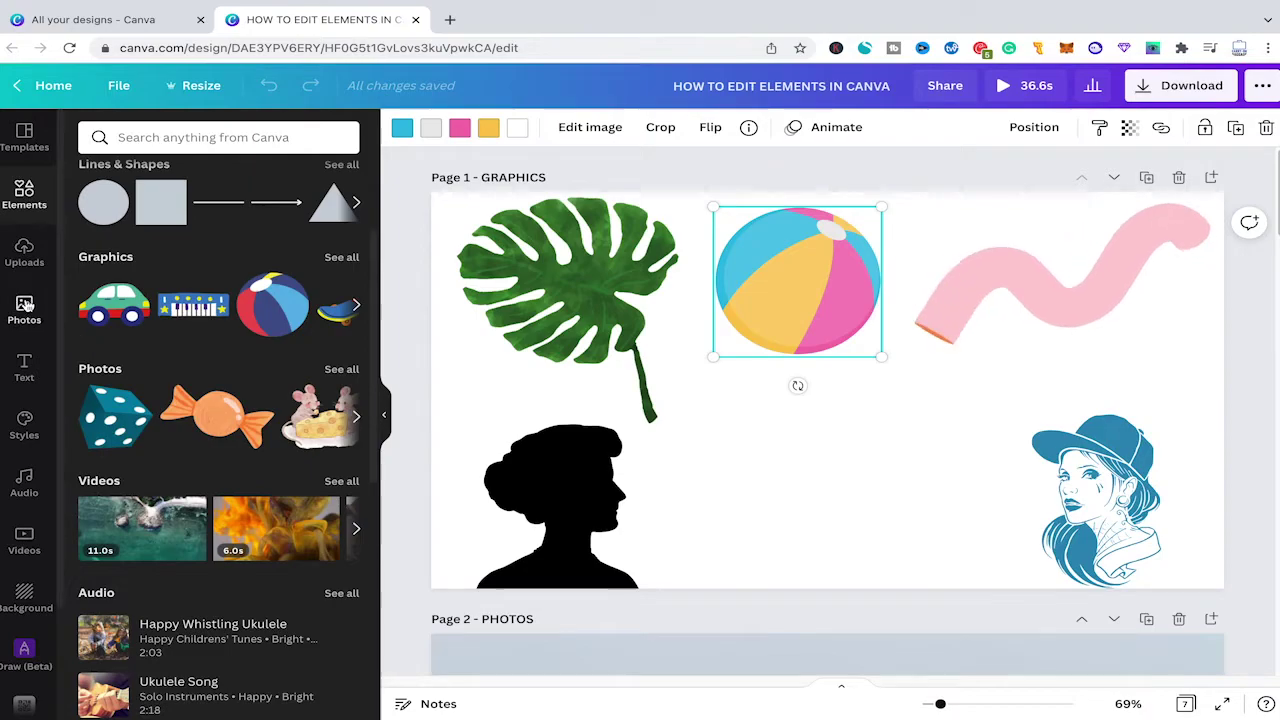
{"action": "scroll", "coordinate": [30, 420], "scroll_direction": "down", "scroll_amount": 1}
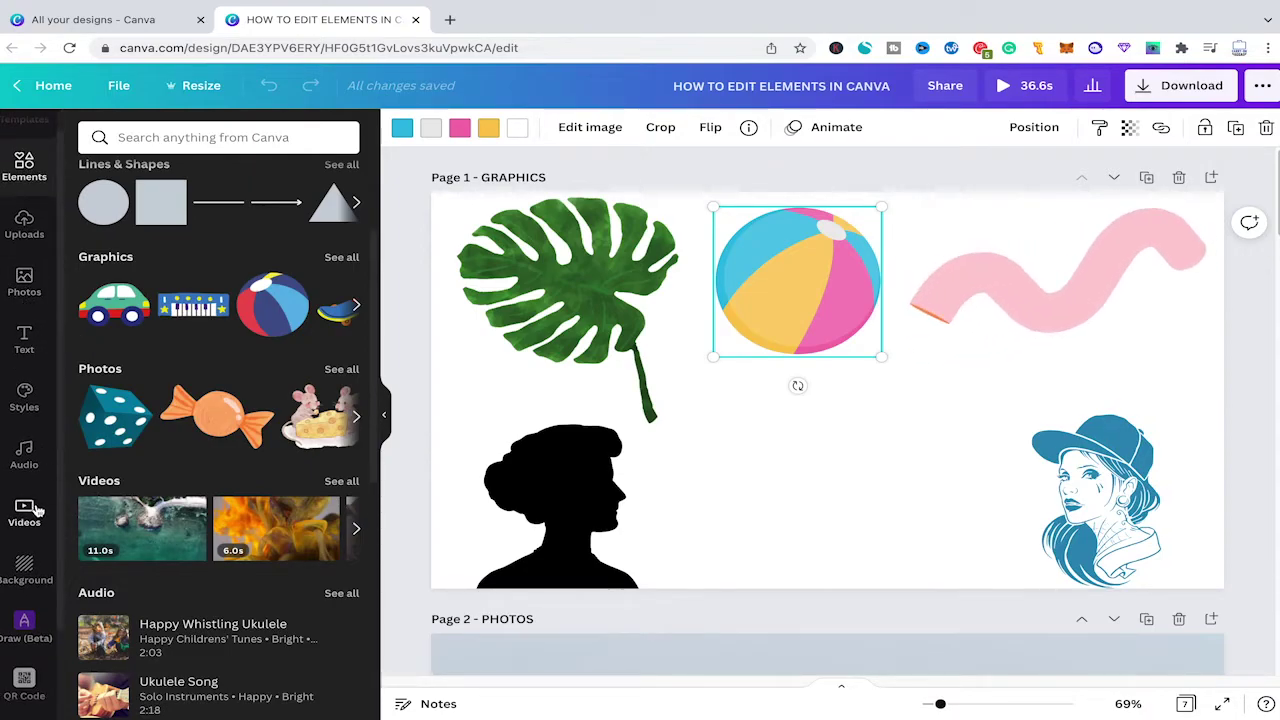
- Browse the photo library, and return to the overview of all element categories
{"action": "left_click", "coordinate": [24, 284]}
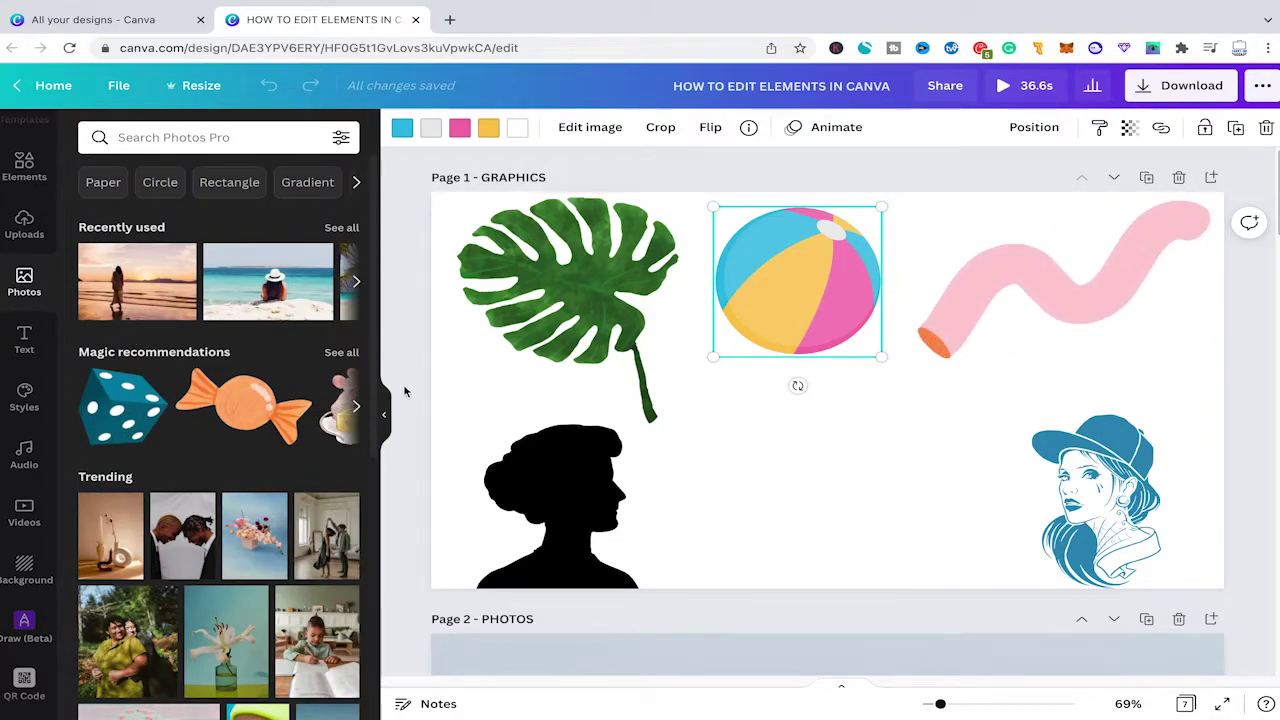
{"action": "scroll", "coordinate": [180, 405], "scroll_direction": "down", "scroll_amount": 1}
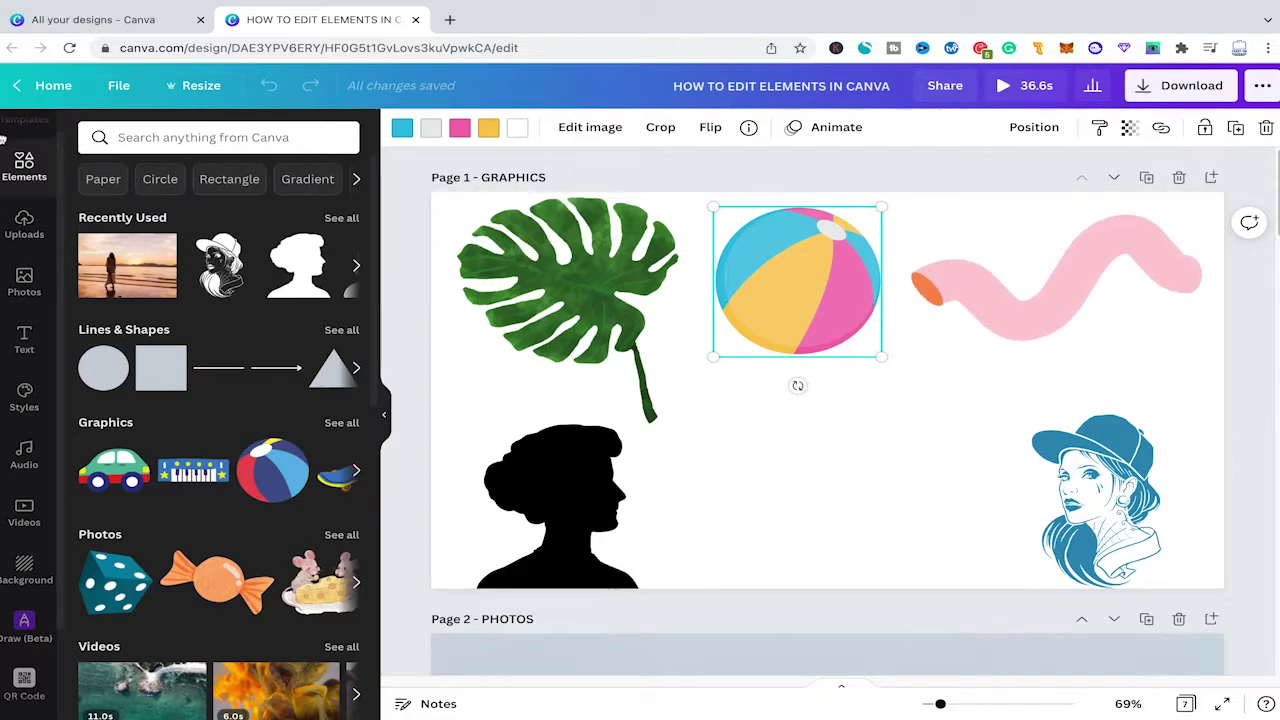
{"action": "scroll", "coordinate": [160, 505], "scroll_direction": "down", "scroll_amount": 1}
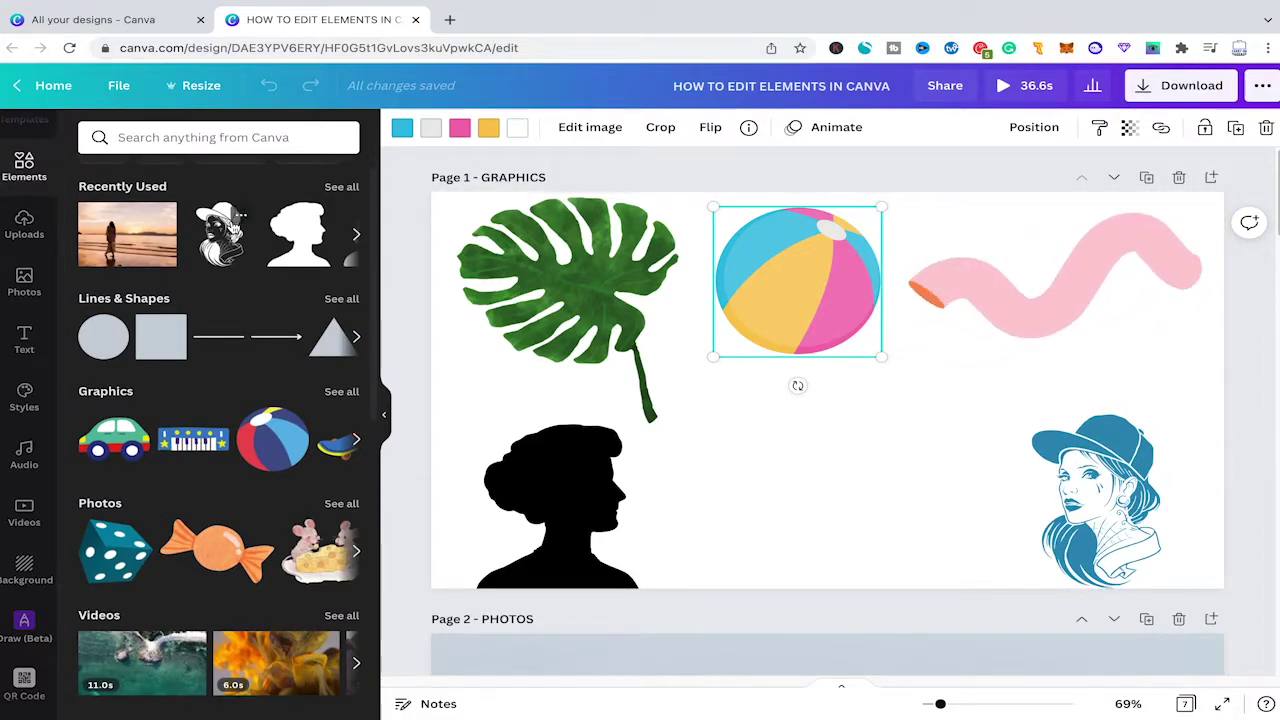
{"action": "scroll", "coordinate": [233, 228], "scroll_direction": "up", "scroll_amount": 1}
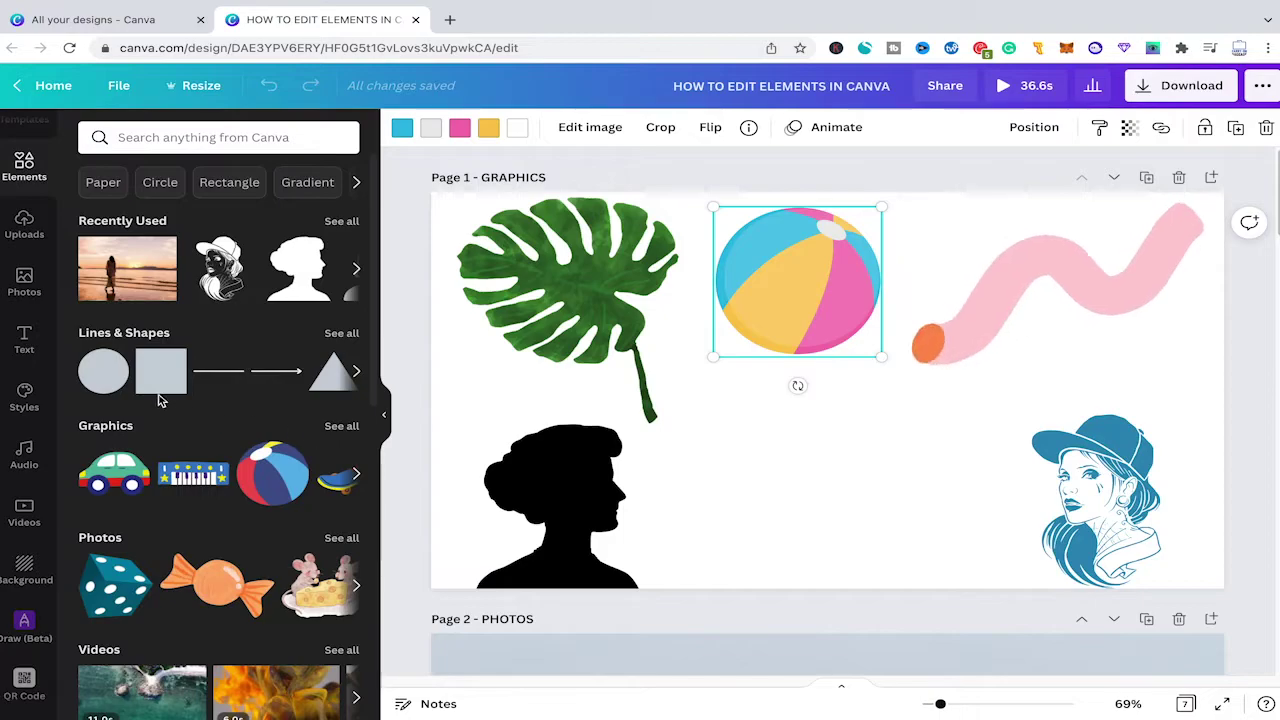
- Show the full Graphics collection, and clear the element selection on the GRAPHICS page
{"action": "left_click", "coordinate": [341, 426]}
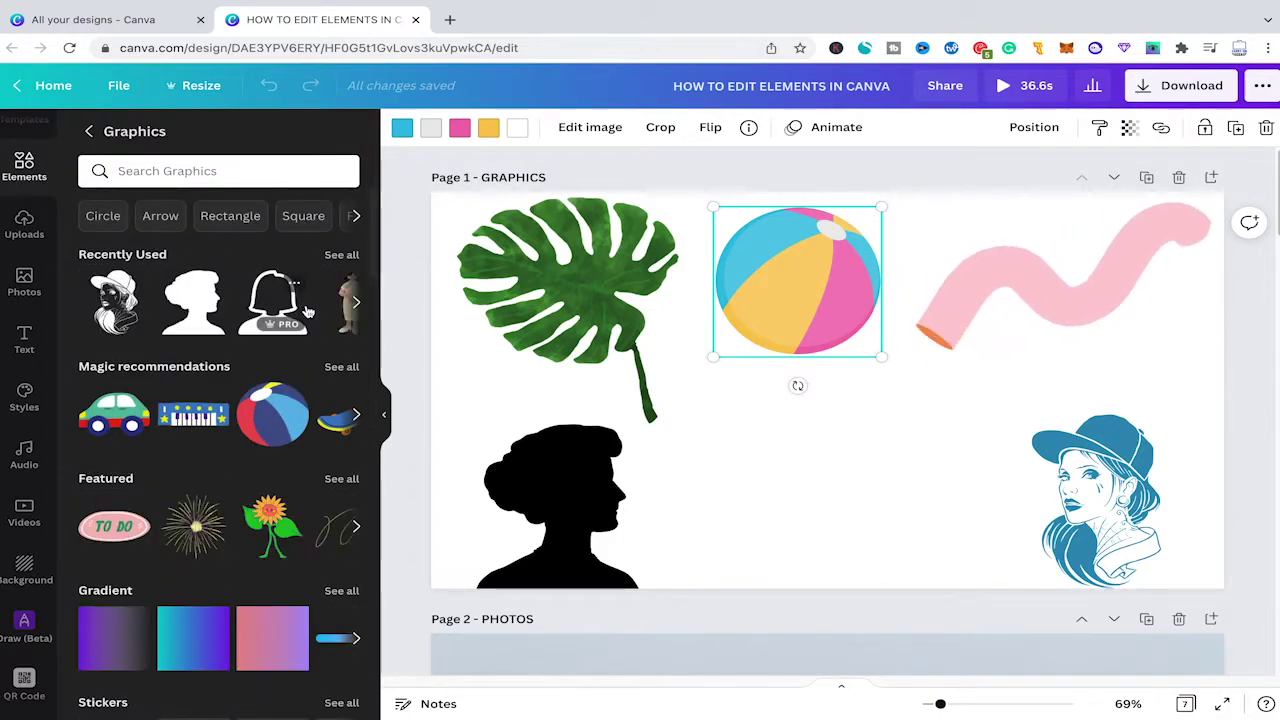
{"action": "scroll", "coordinate": [797, 364], "scroll_direction": "down", "scroll_amount": 1}
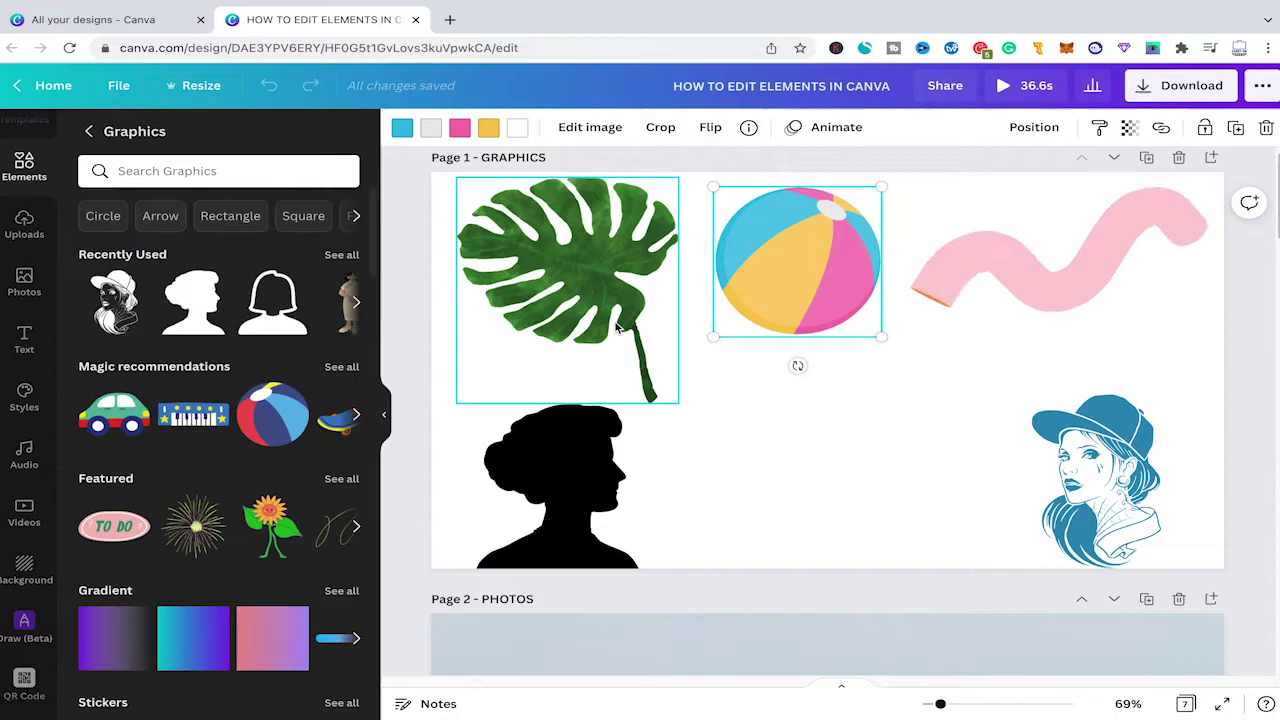
{"action": "left_click", "coordinate": [787, 447]}
{"action": "scroll", "coordinate": [787, 447], "scroll_direction": "up", "scroll_amount": 1}
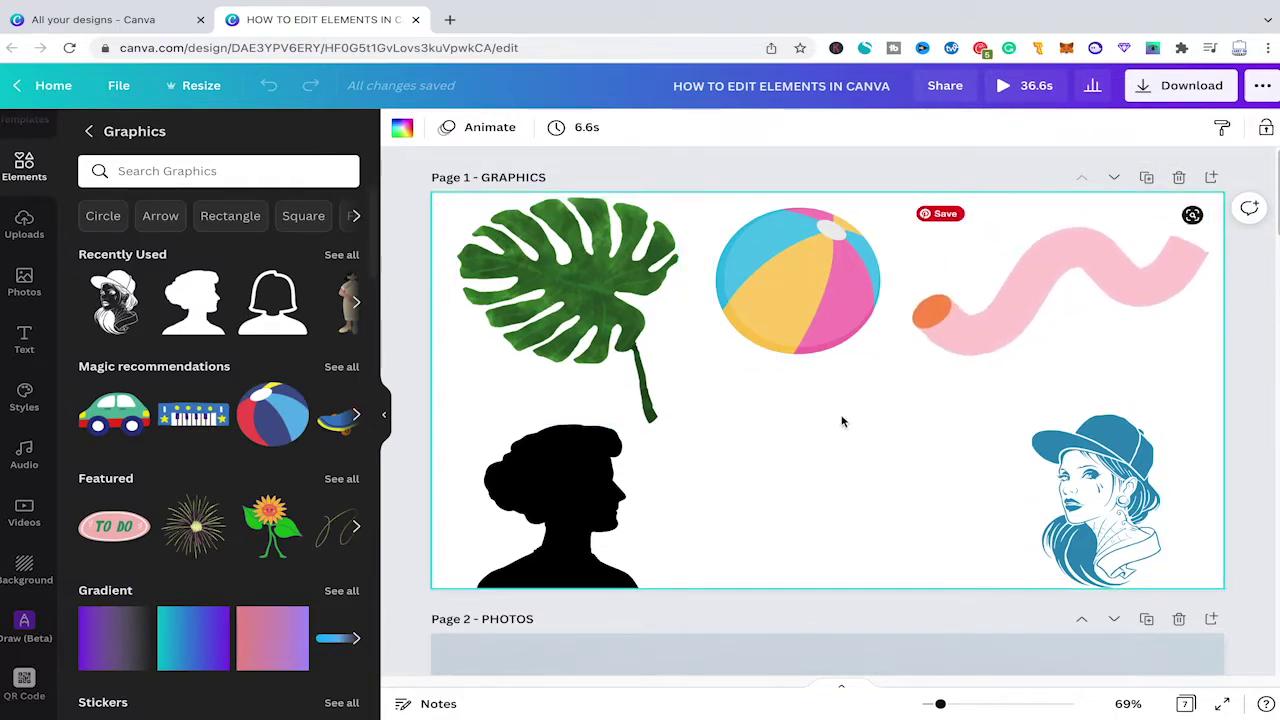
{"action": "left_click", "coordinate": [620, 258]}
{"action": "left_click", "coordinate": [741, 415]}
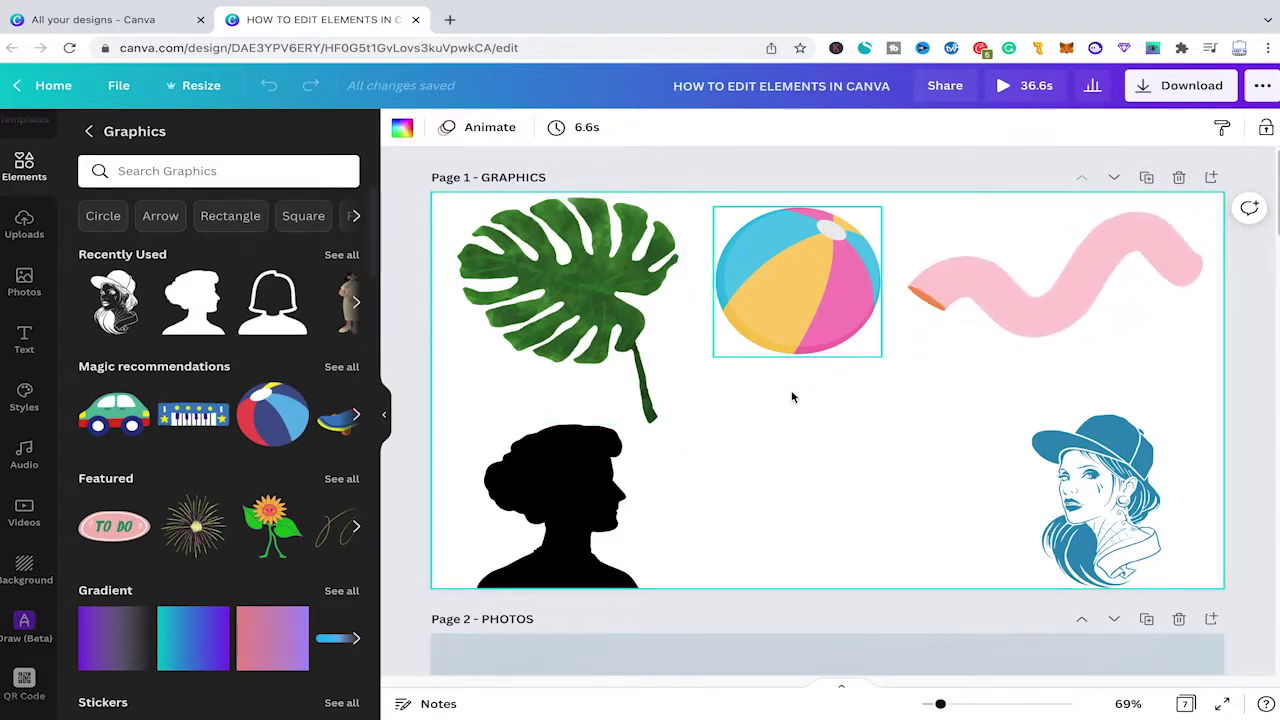
- Flip the monstera leaf on the GRAPHICS page horizontally and vertically
{"action": "left_click", "coordinate": [566, 291]}
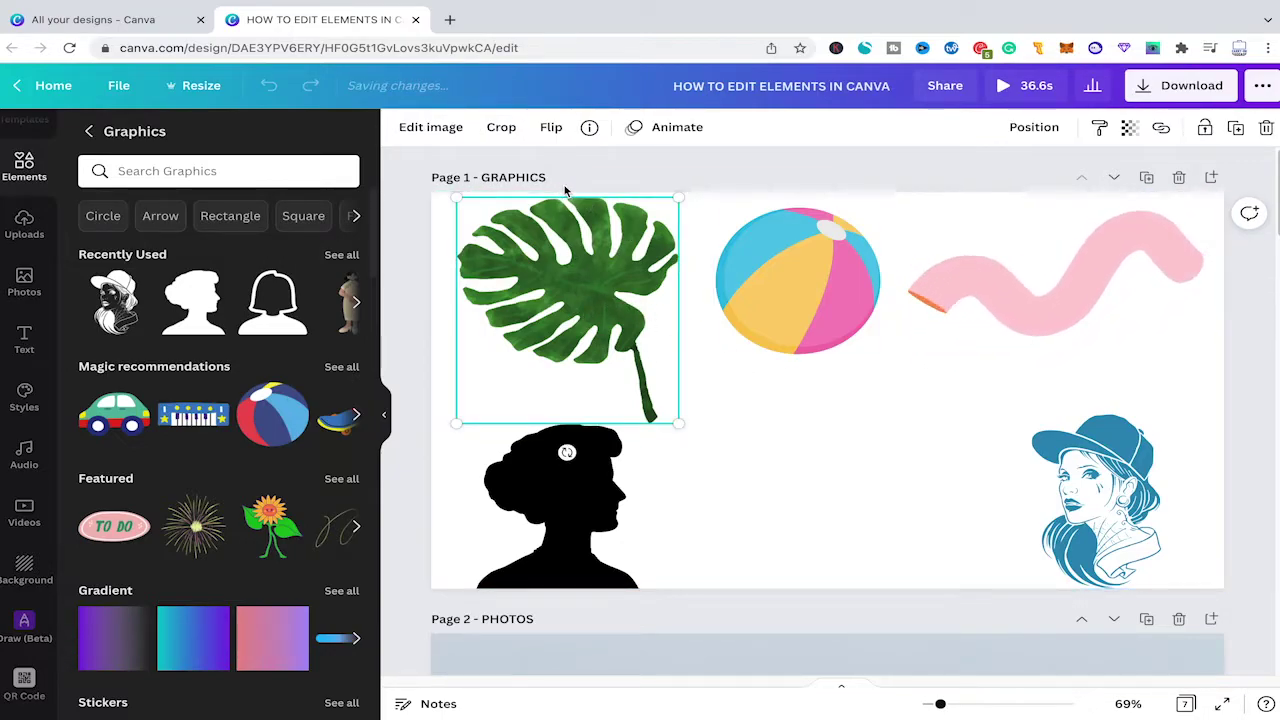
{"action": "left_click", "coordinate": [551, 127]}
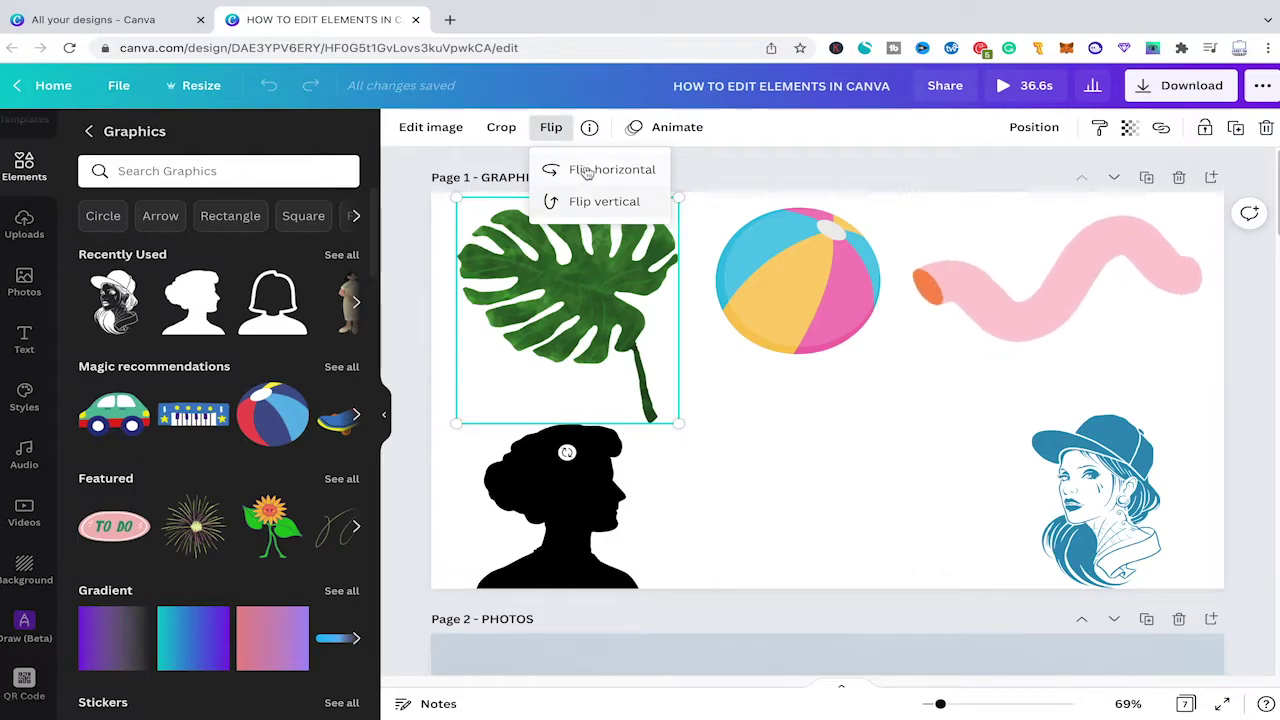
{"action": "left_click", "coordinate": [586, 172]}
{"action": "left_click", "coordinate": [590, 203]}
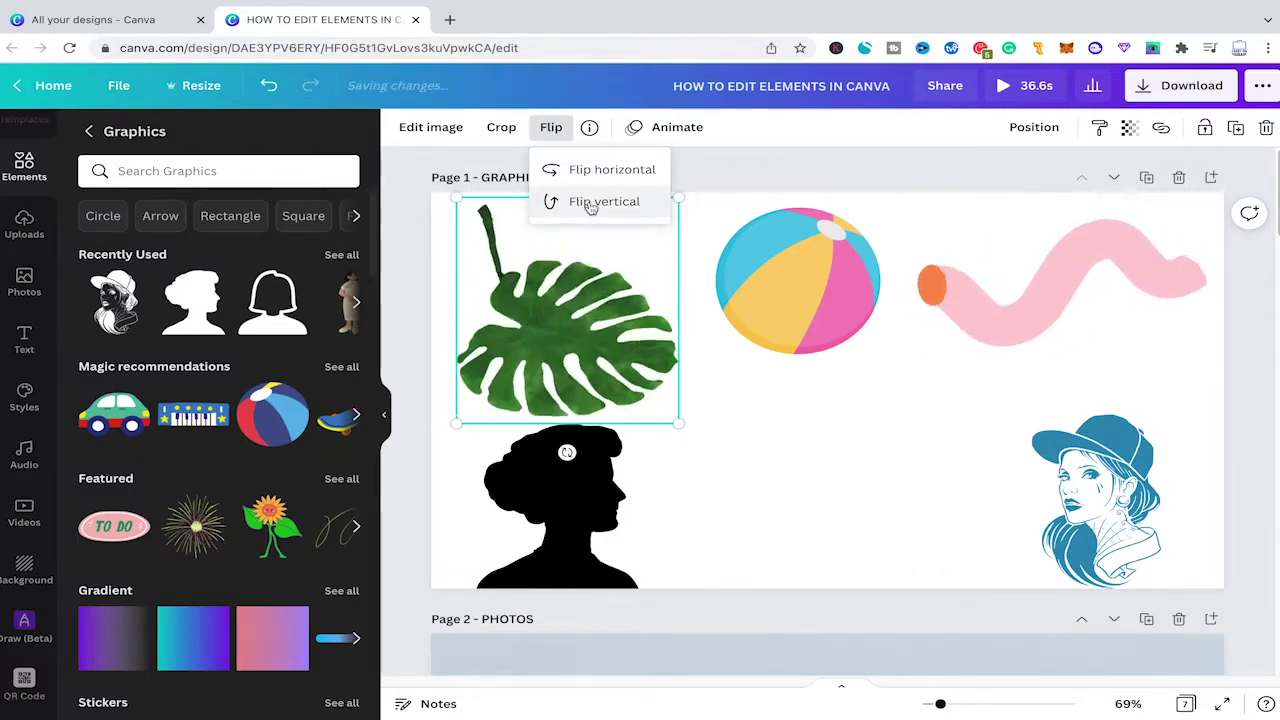
- View the element and page animation options for the beach ball without keeping any animation
{"action": "left_click", "coordinate": [740, 247]}
{"action": "left_click", "coordinate": [822, 130]}
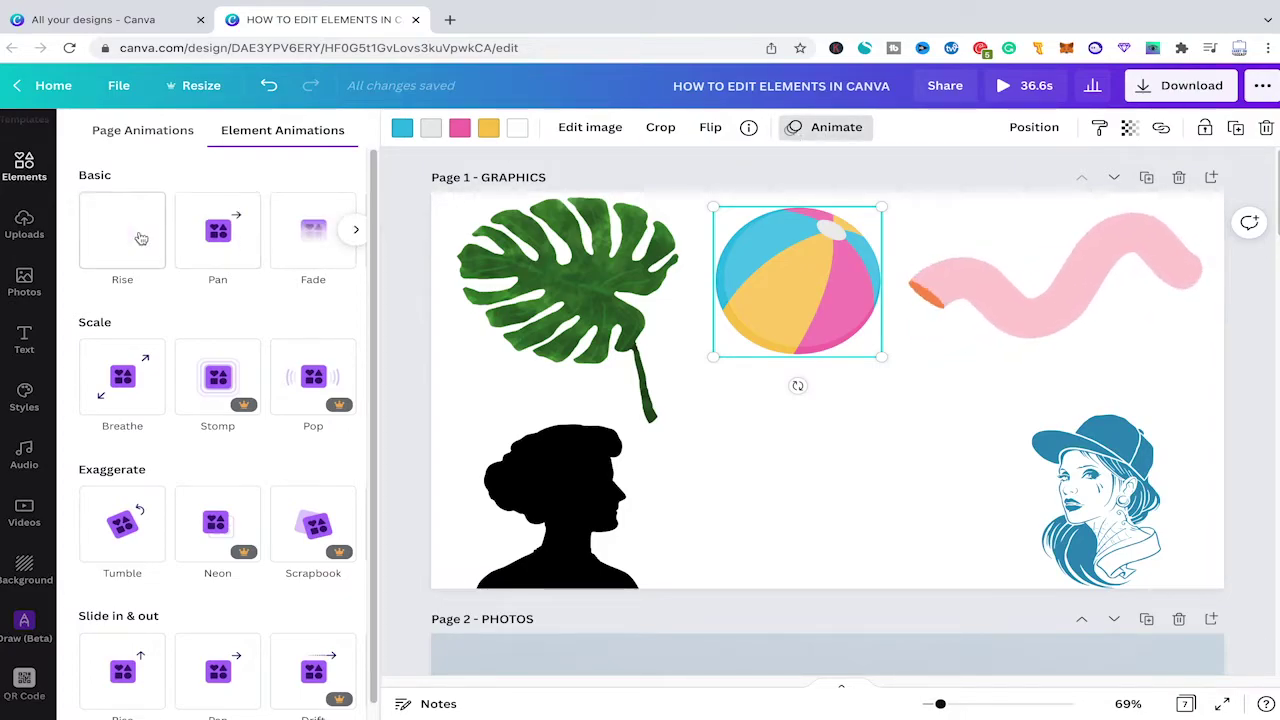
{"action": "left_click", "coordinate": [138, 131]}
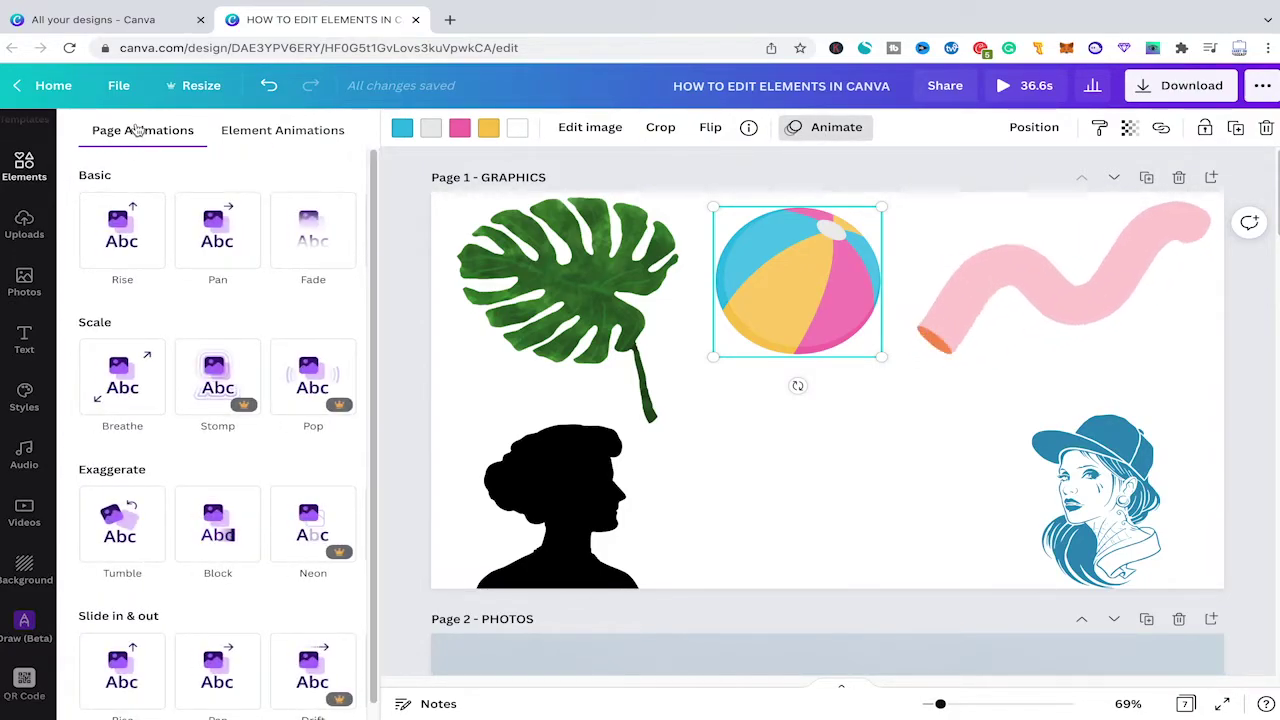
{"action": "left_click", "coordinate": [136, 210]}
{"action": "left_click", "coordinate": [781, 395]}
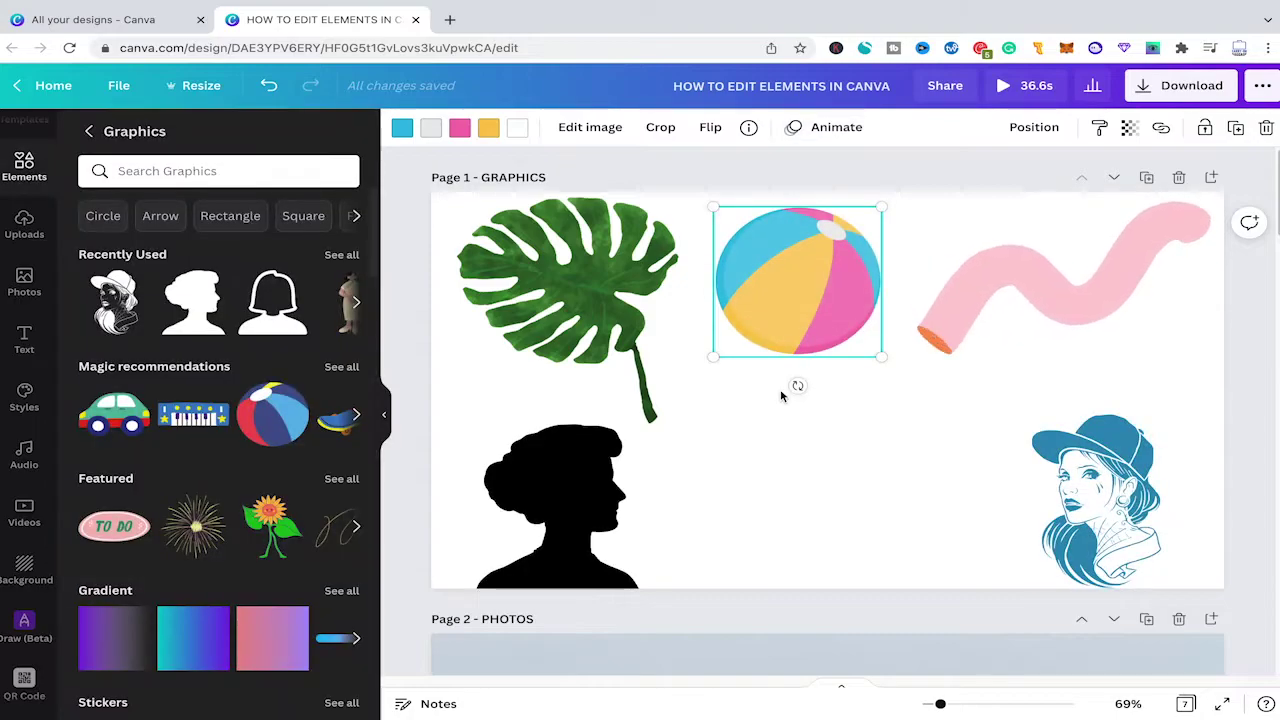
- Crop the beach ball graphic to its upper-right portion and apply the crop
{"action": "left_click", "coordinate": [661, 127]}
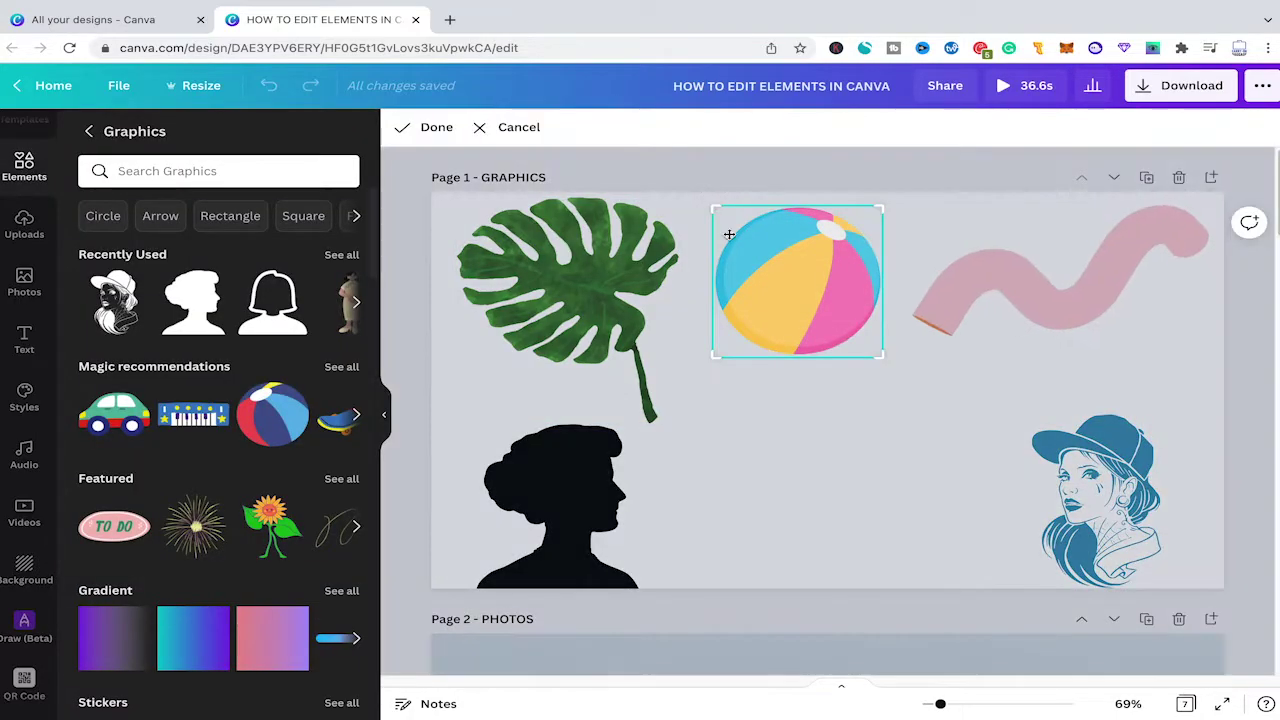
{"action": "mouse_move", "coordinate": [714, 355]}
{"action": "left_mouse_down"}
{"action": "mouse_move", "coordinate": [746, 340]}
{"action": "mouse_move", "coordinate": [760, 299]}
{"action": "left_mouse_up"}
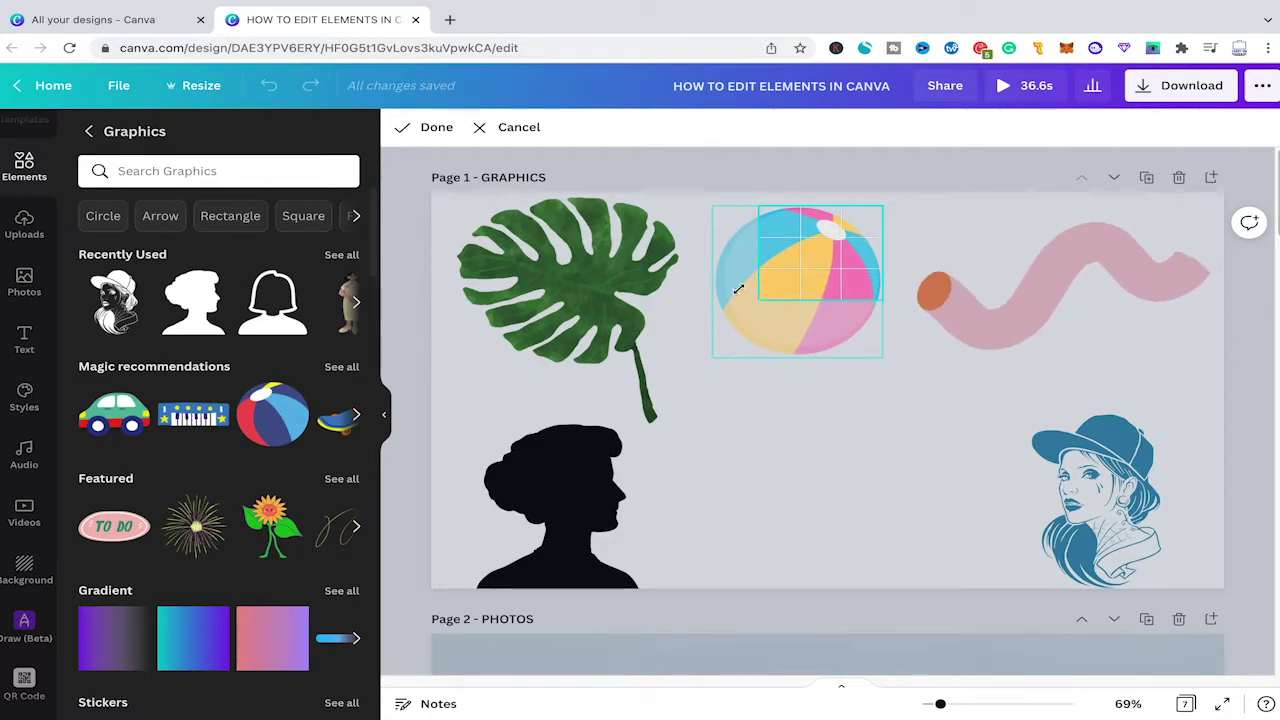
{"action": "left_click", "coordinate": [432, 130]}
- Examine the image editing effects for the monstera leaf, including Smartmockups, Duotone, ColorMix and Pixelate
{"action": "left_click", "coordinate": [620, 302]}
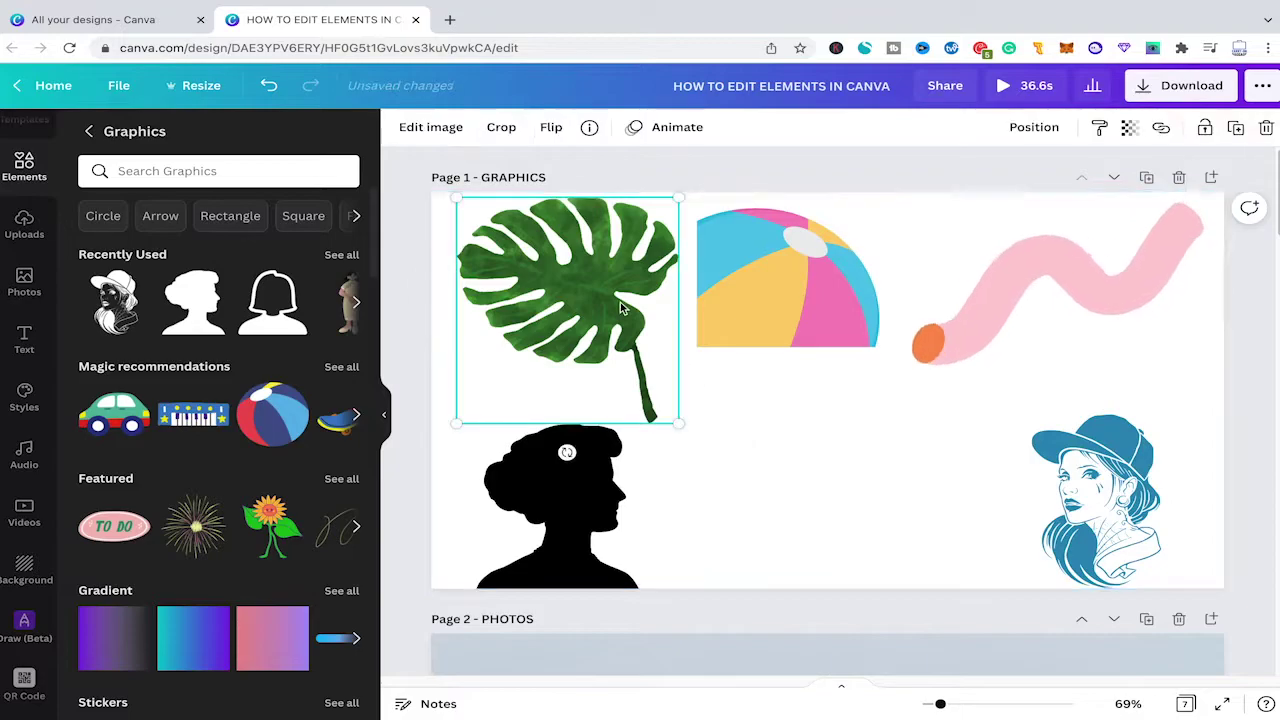
{"action": "left_click", "coordinate": [435, 128]}
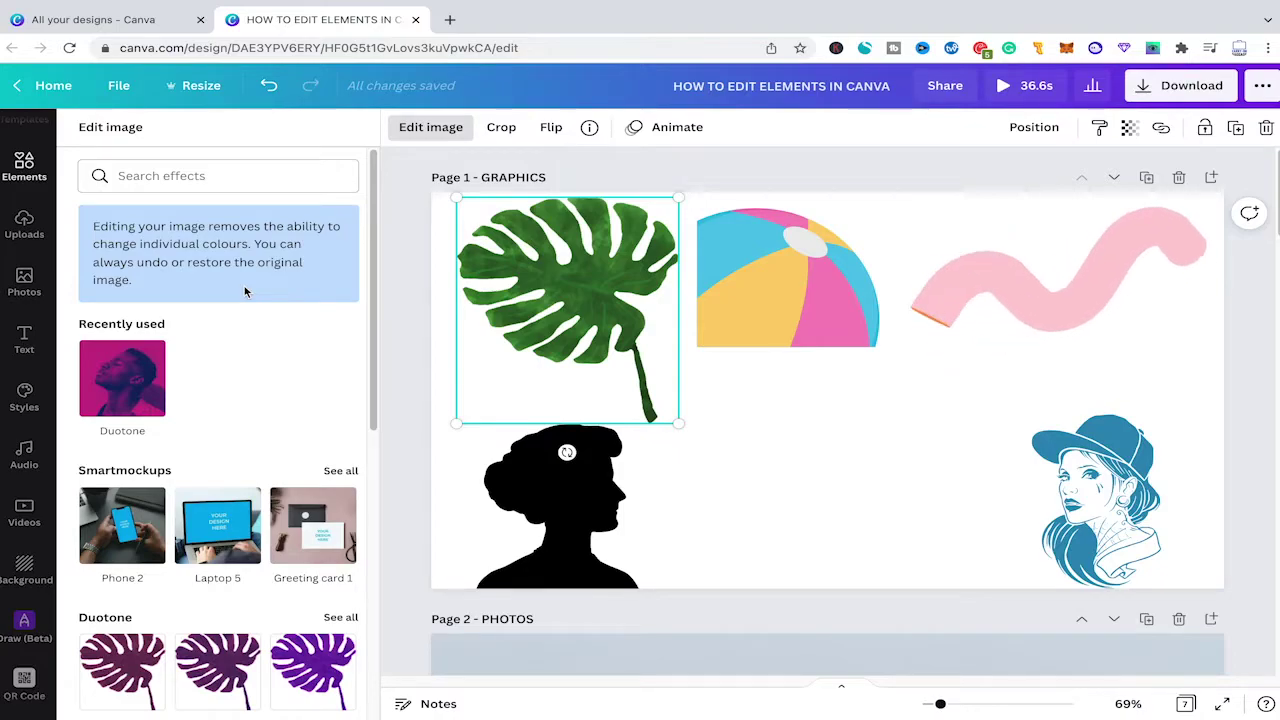
{"action": "scroll", "coordinate": [246, 309], "scroll_direction": "down", "scroll_amount": 5}
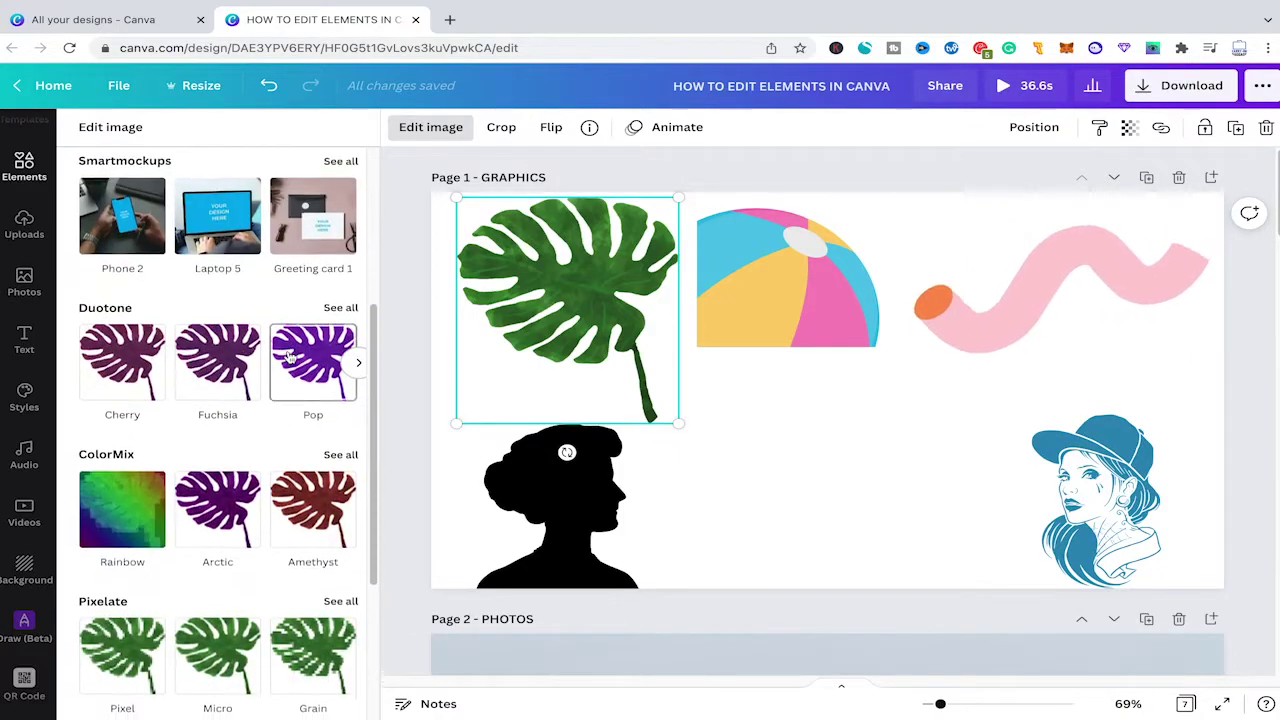
{"action": "scroll", "coordinate": [288, 368], "scroll_direction": "up", "scroll_amount": 2}
{"action": "scroll", "coordinate": [137, 351], "scroll_direction": "down", "scroll_amount": 1}
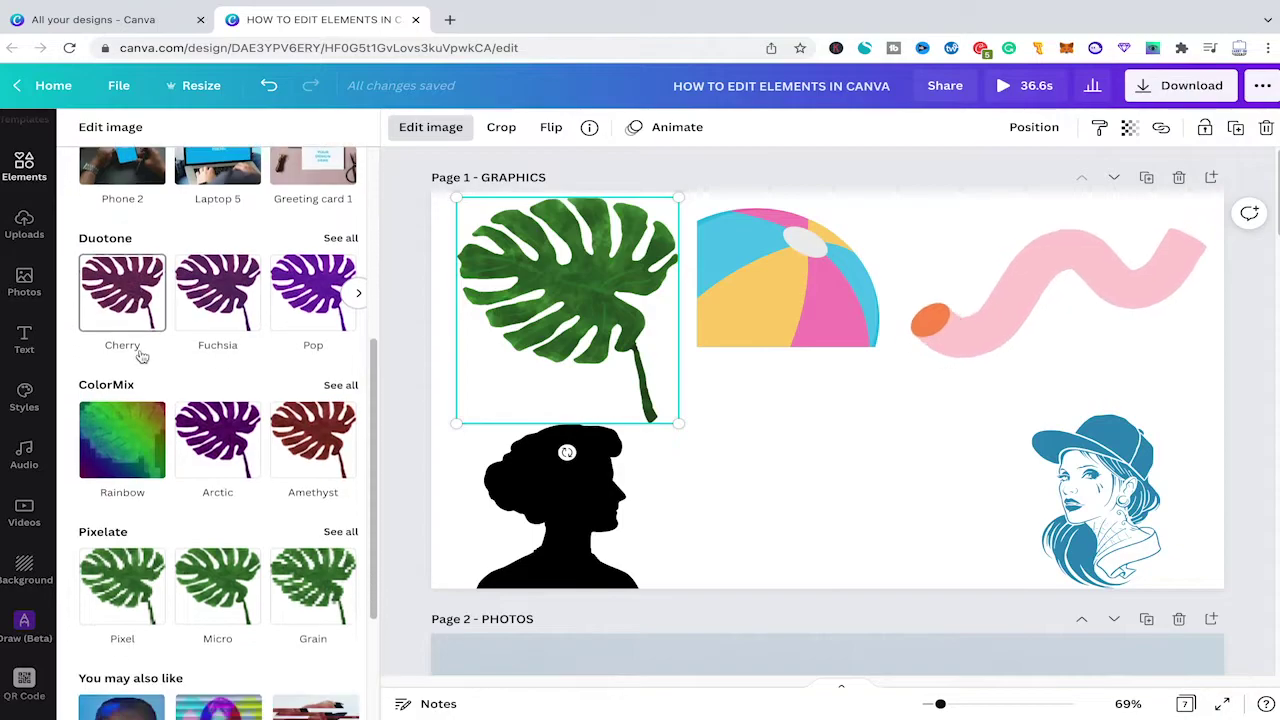
{"action": "scroll", "coordinate": [202, 376], "scroll_direction": "down", "scroll_amount": 1}
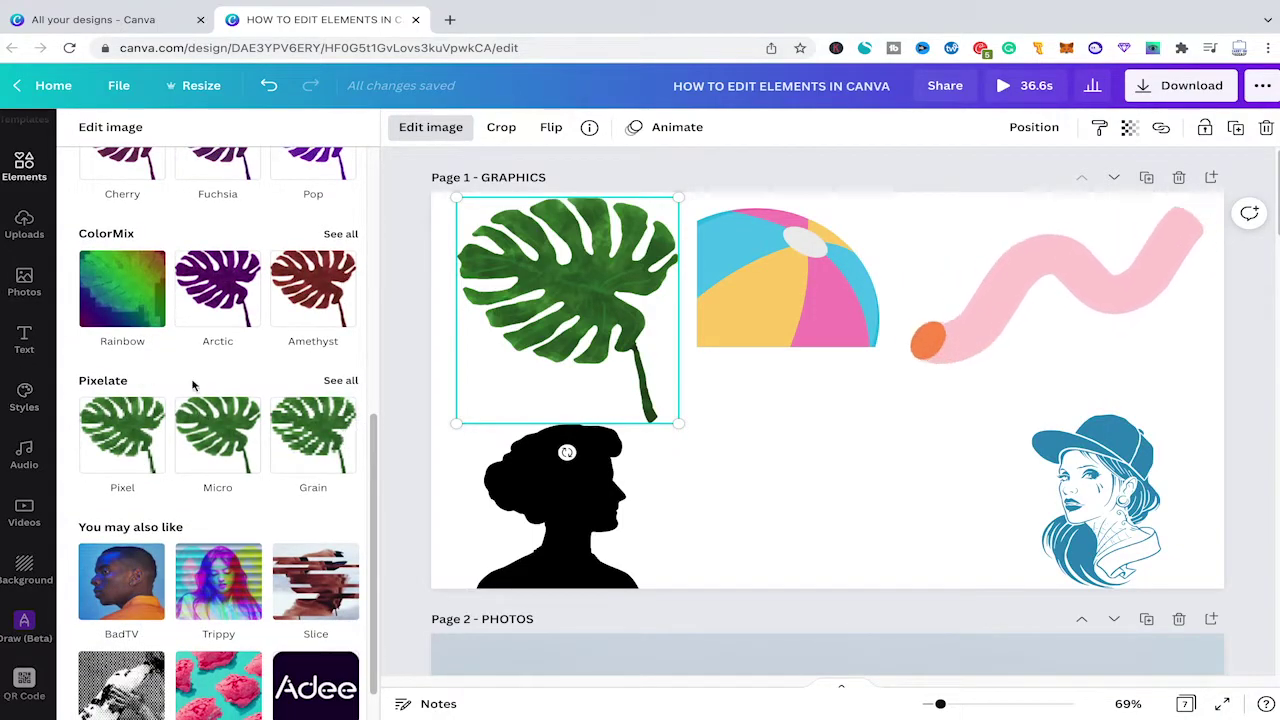
{"action": "scroll", "coordinate": [194, 386], "scroll_direction": "up", "scroll_amount": 5}
{"action": "scroll", "coordinate": [213, 362], "scroll_direction": "up", "scroll_amount": 1}
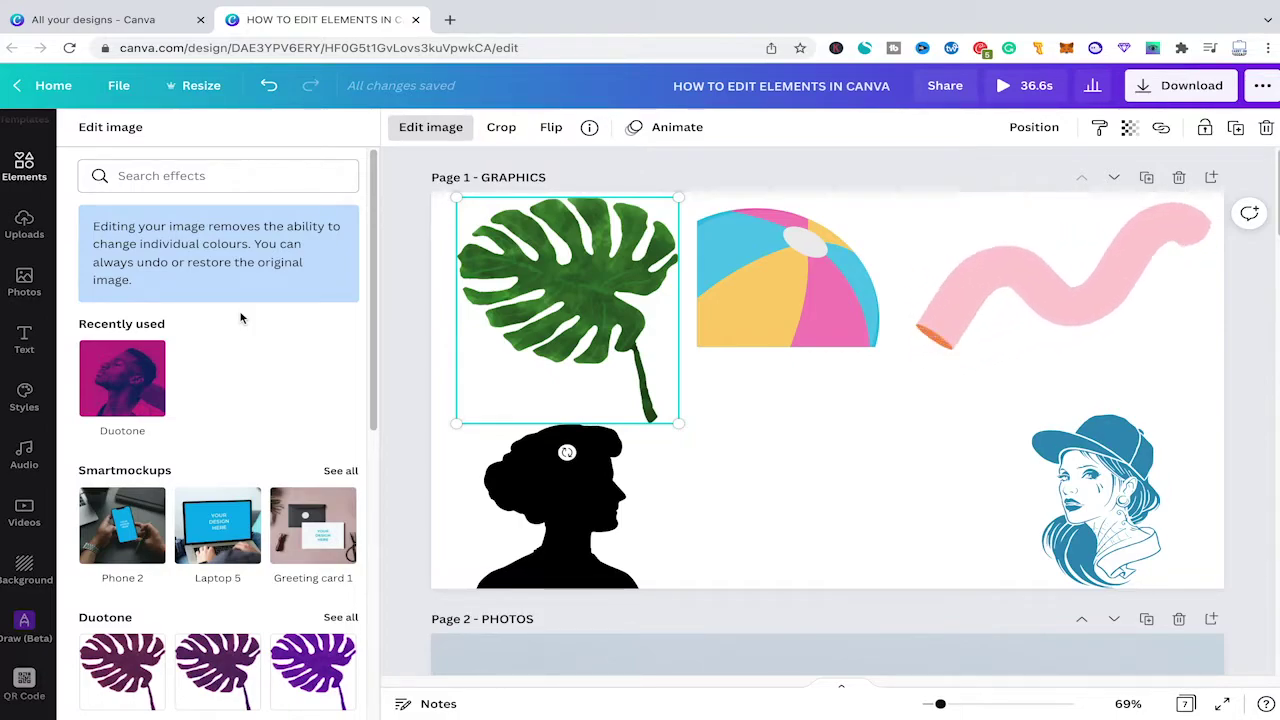
{"action": "scroll", "coordinate": [207, 328], "scroll_direction": "down", "scroll_amount": 1}
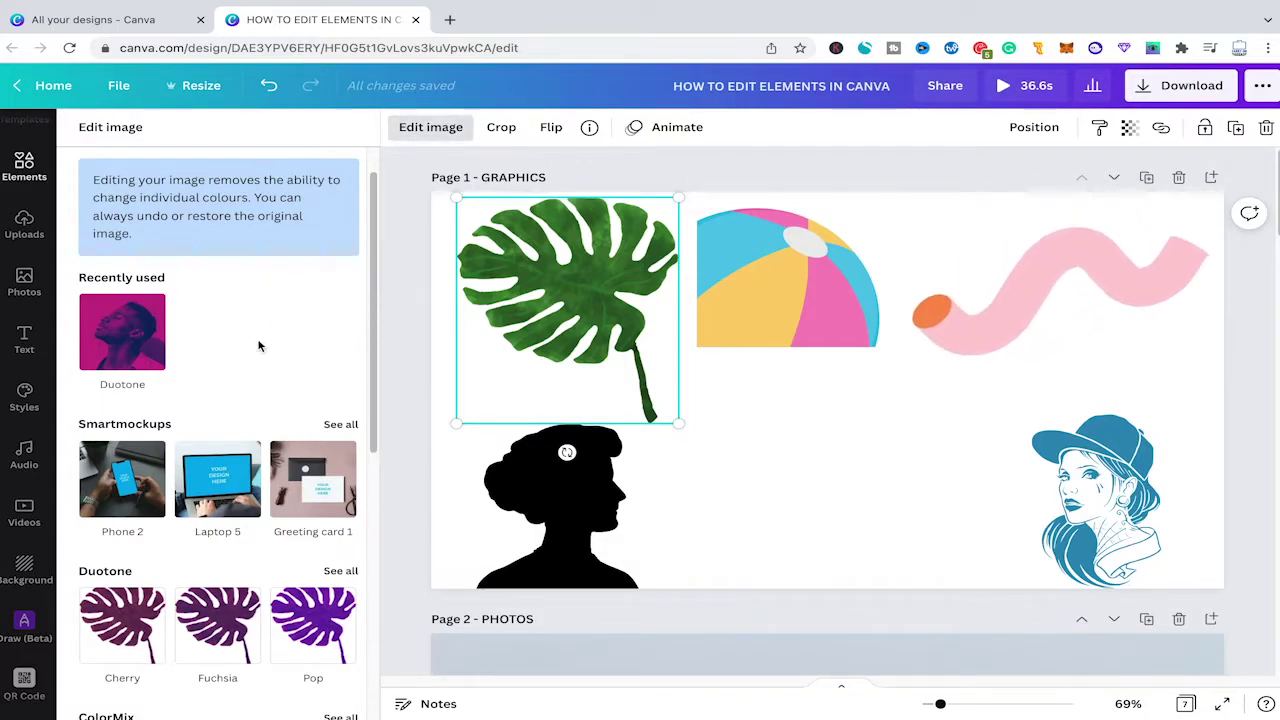
{"action": "scroll", "coordinate": [256, 360], "scroll_direction": "down", "scroll_amount": 5}
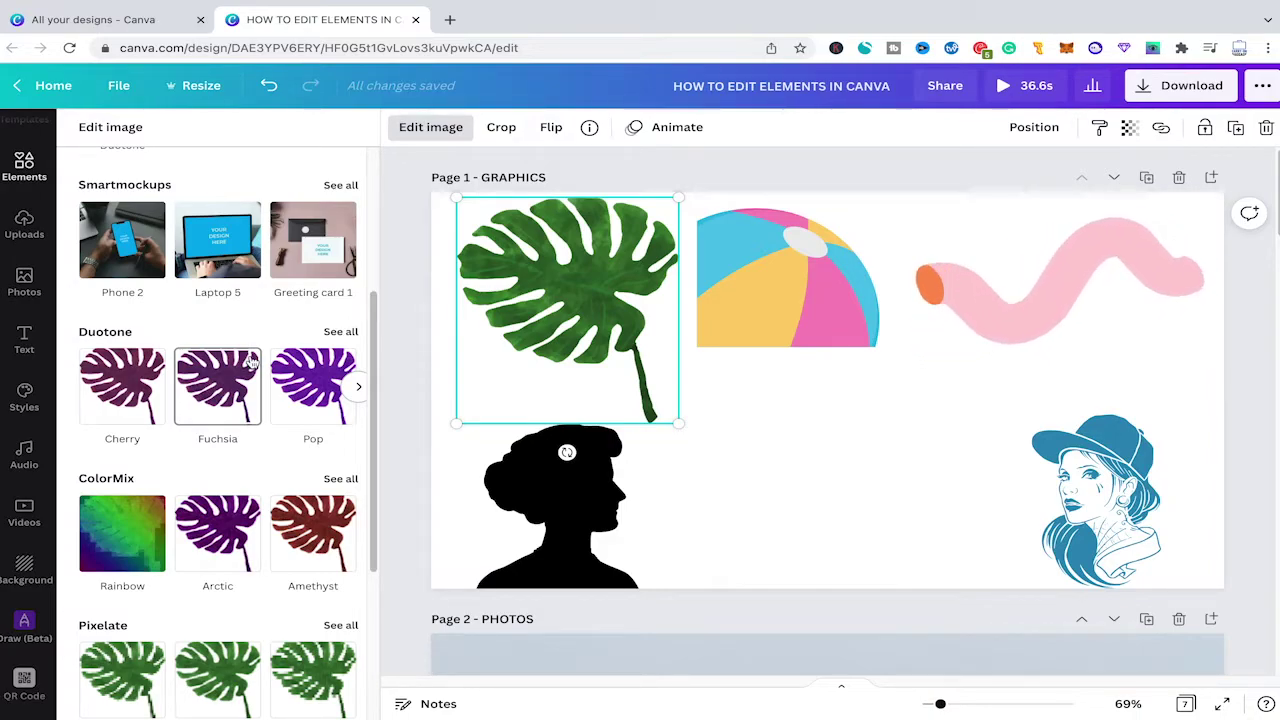
- Look through all Duotone variations for the monstera leaf, and leave the page with no element selected
{"action": "left_click", "coordinate": [338, 338]}
{"action": "scroll", "coordinate": [262, 343], "scroll_direction": "down", "scroll_amount": 1}
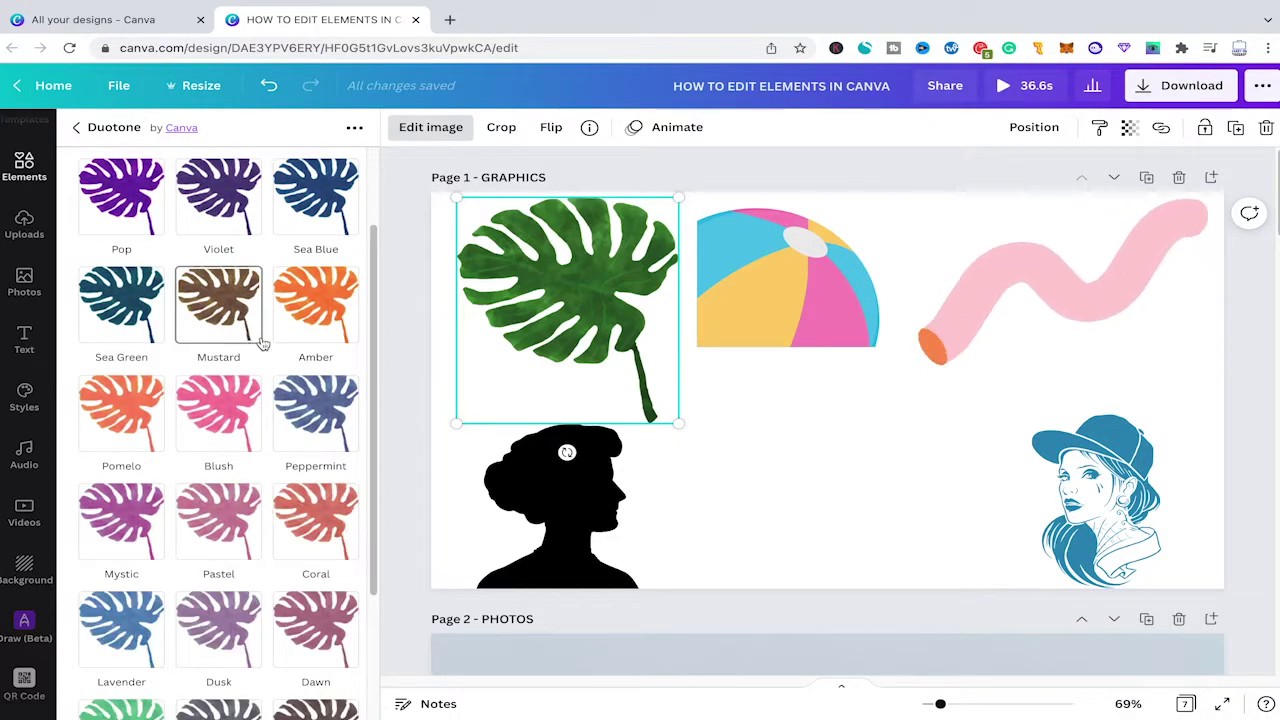
{"action": "scroll", "coordinate": [240, 420], "scroll_direction": "down", "scroll_amount": 1}
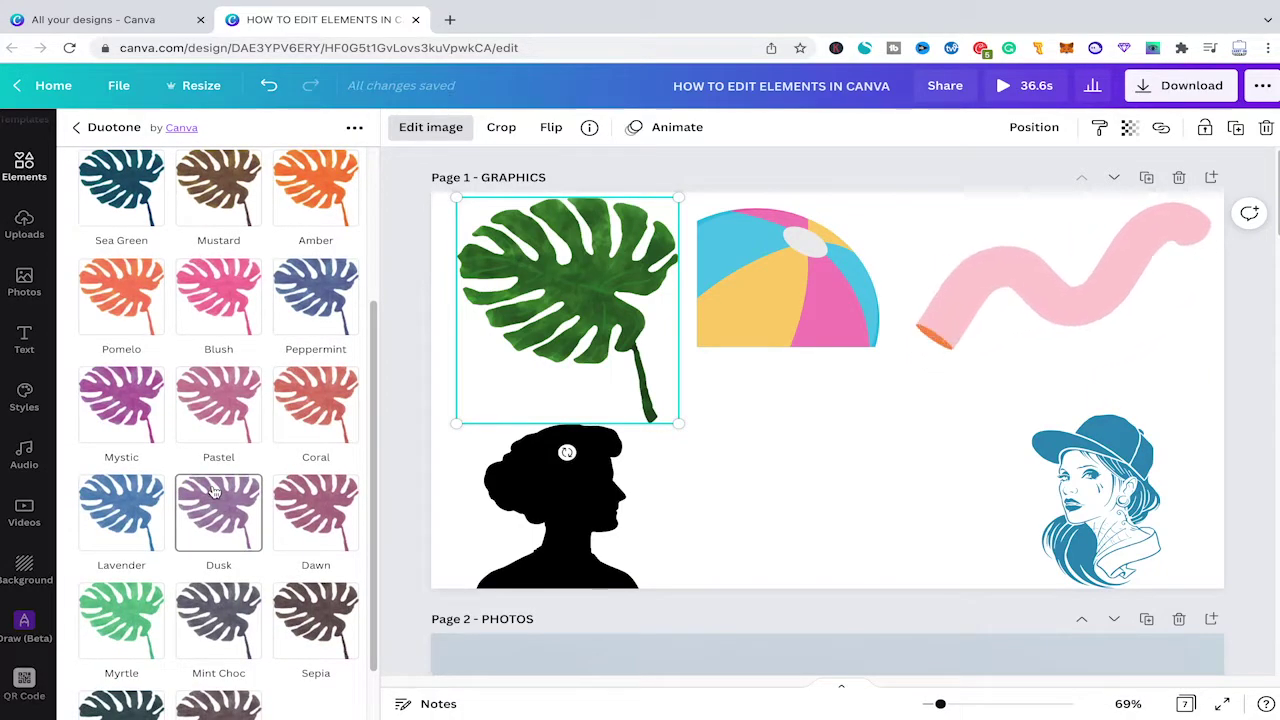
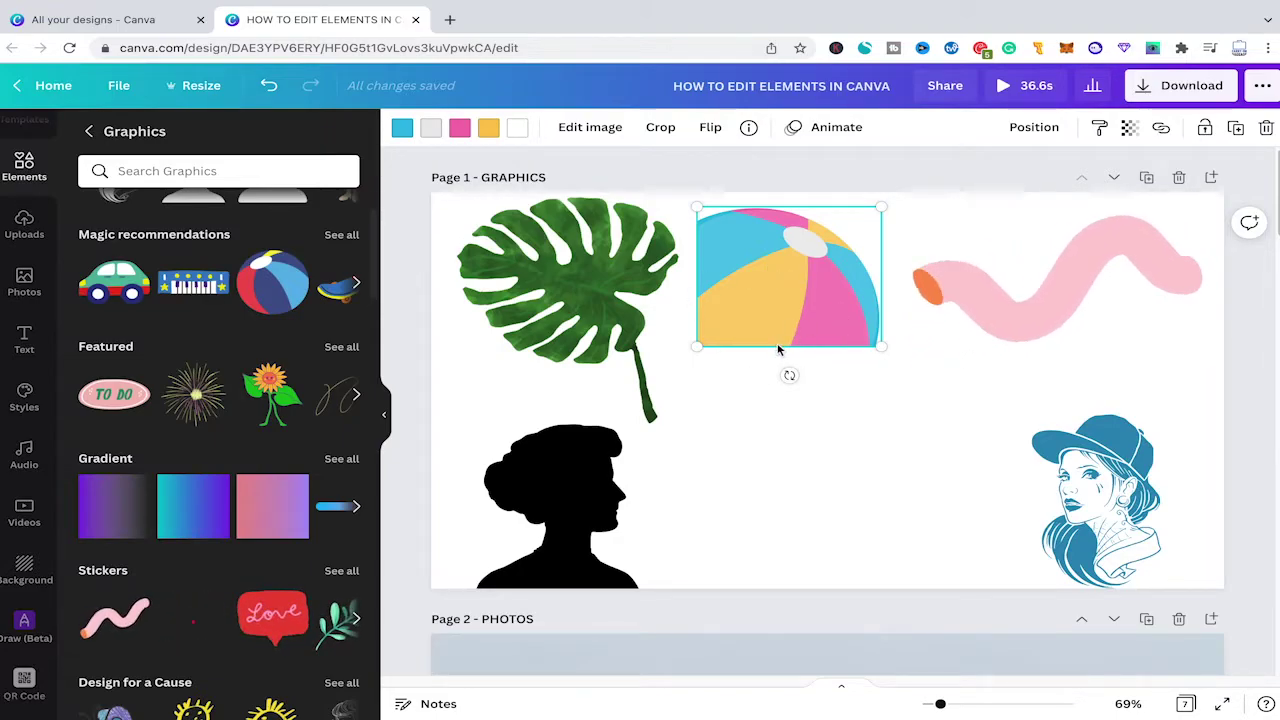
{"action": "left_click", "coordinate": [762, 425]}
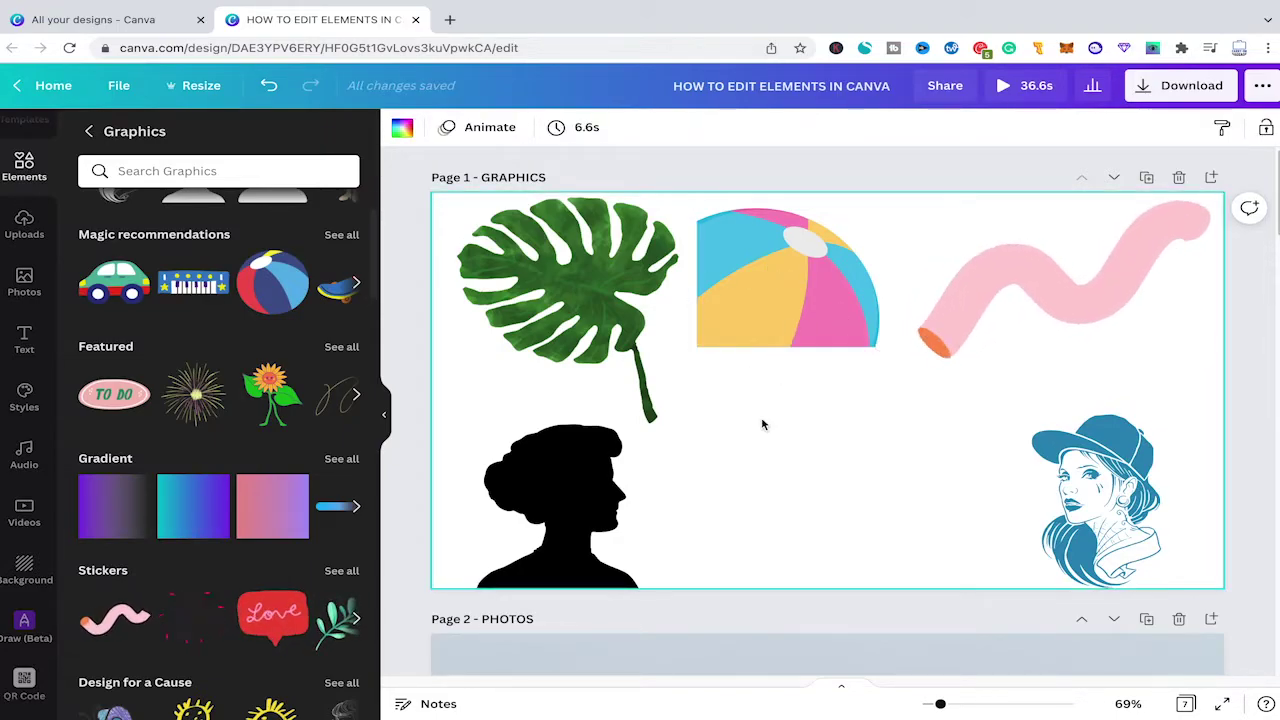
- Compare the editing options offered for the cropped beach ball and the monstera leaf, leaving neither selected
{"action": "left_click", "coordinate": [765, 325]}
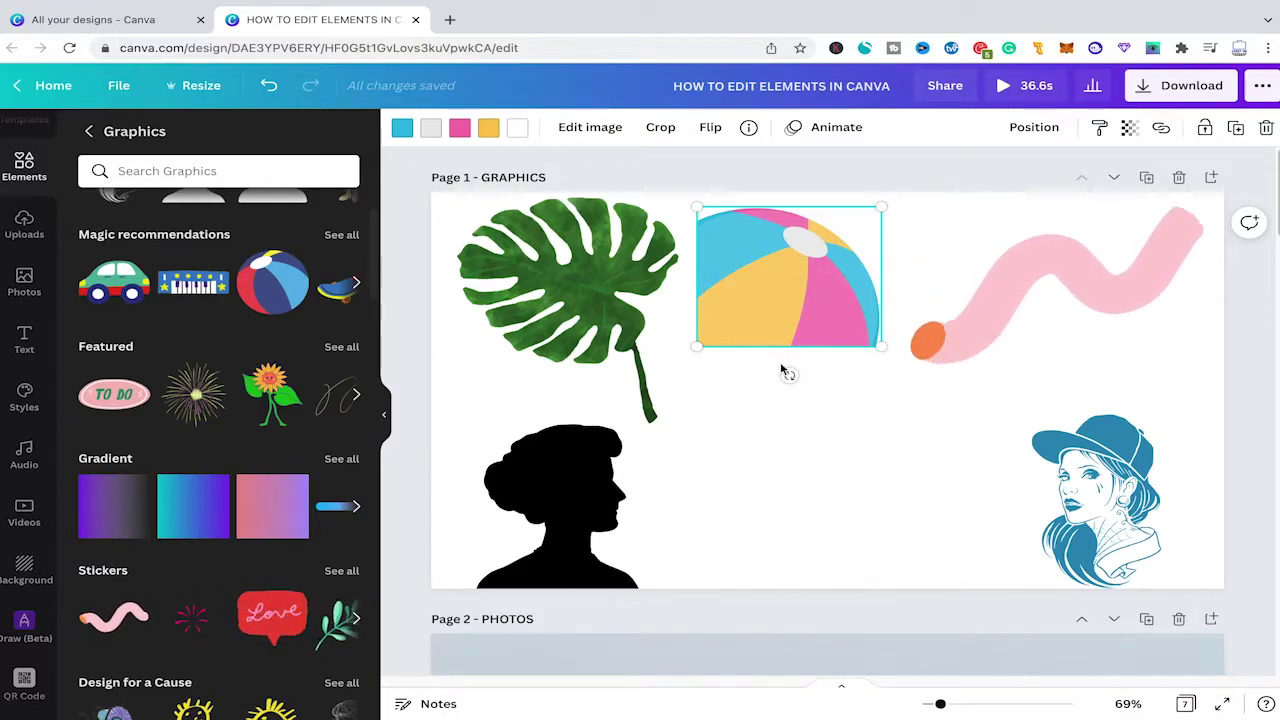
{"action": "left_click", "coordinate": [746, 384]}
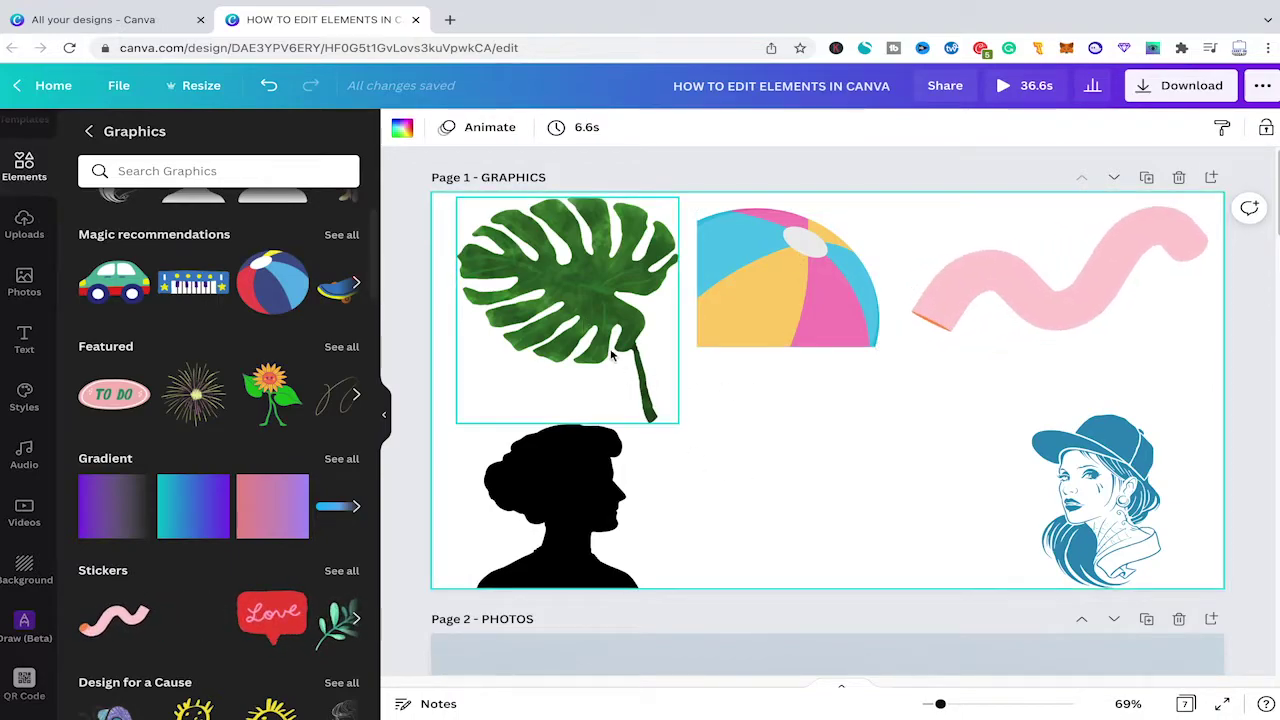
{"action": "left_click", "coordinate": [588, 295]}
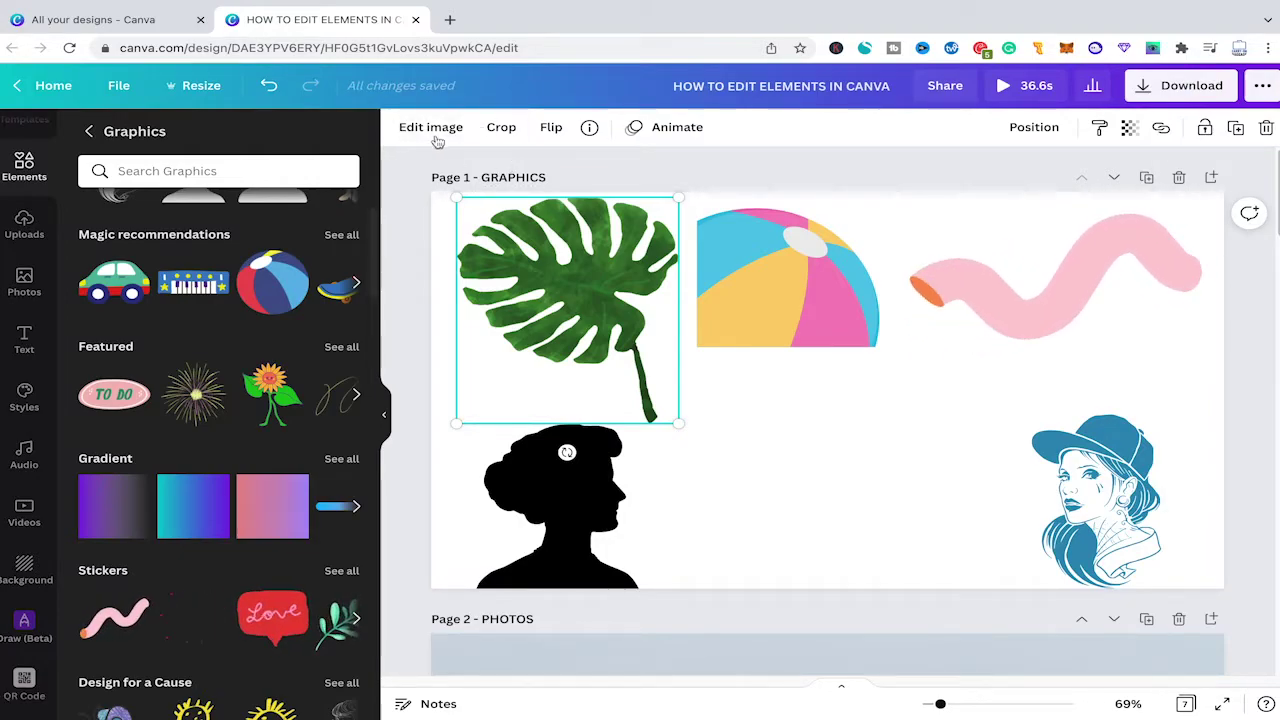
{"action": "key", "text": "Escape"}
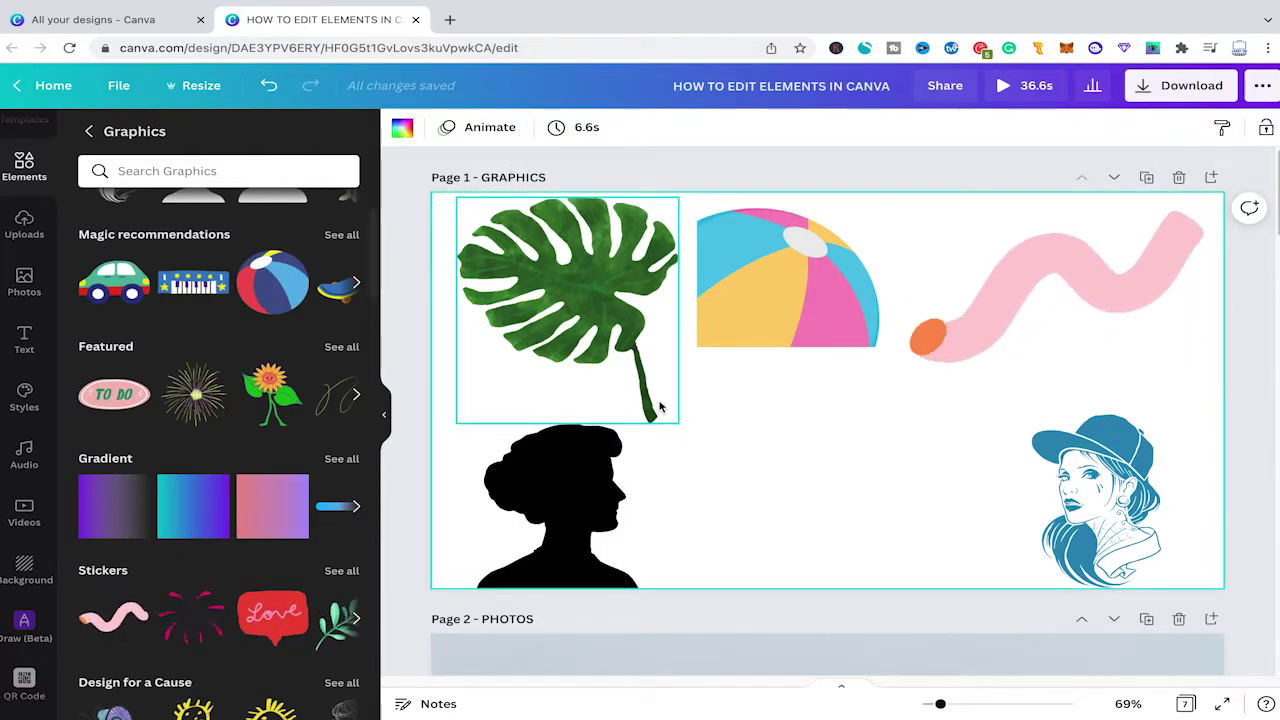
- Review the Duotone, ColorMix, Pixelate and other suggested image effects for the monstera leaf without applying any
{"action": "left_click", "coordinate": [553, 313]}
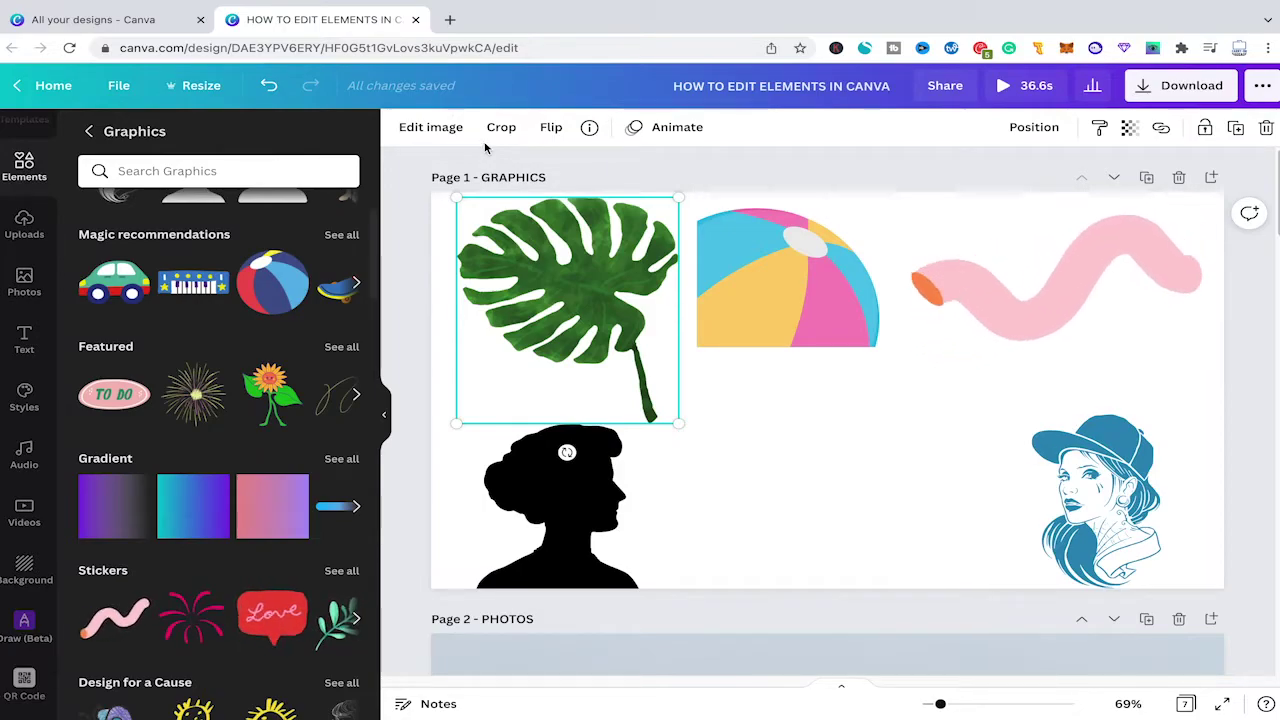
{"action": "left_click", "coordinate": [430, 127]}
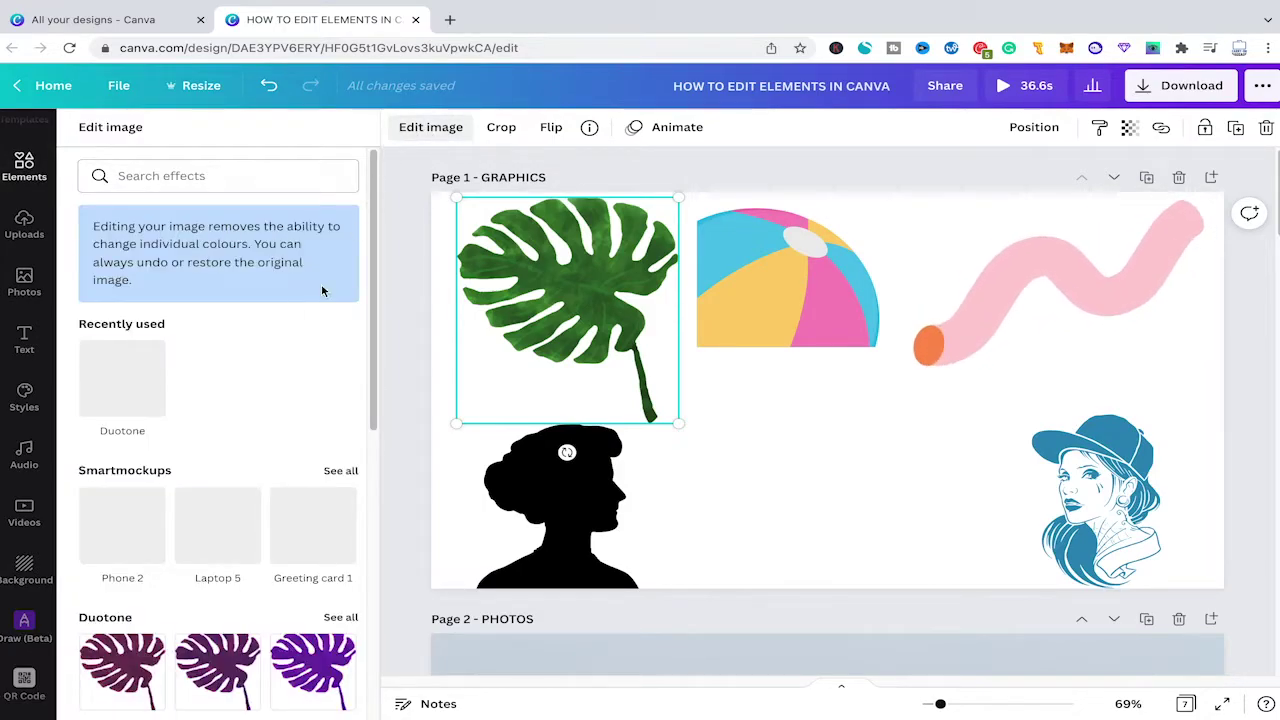
{"action": "scroll", "coordinate": [300, 315], "scroll_direction": "down", "scroll_amount": 2}
{"action": "scroll", "coordinate": [285, 420], "scroll_direction": "down", "scroll_amount": 2}
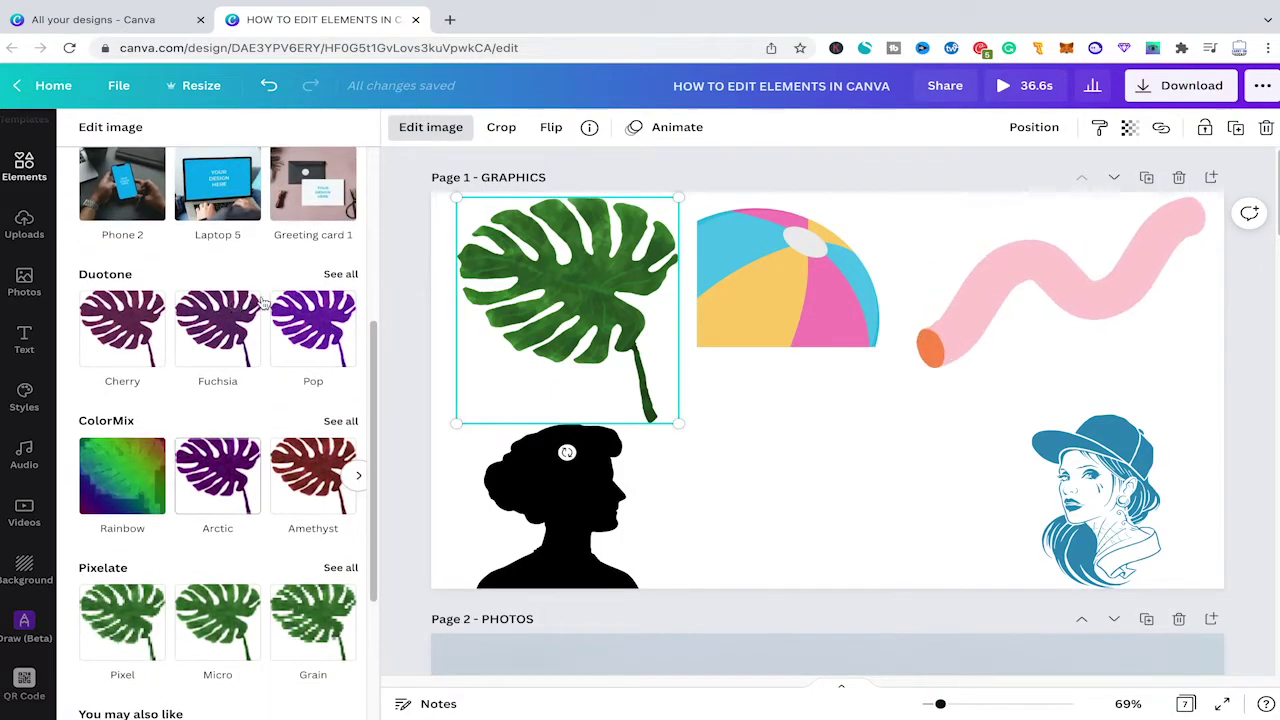
{"action": "scroll", "coordinate": [211, 420], "scroll_direction": "up", "scroll_amount": 2}
{"action": "scroll", "coordinate": [211, 420], "scroll_direction": "down", "scroll_amount": 2}
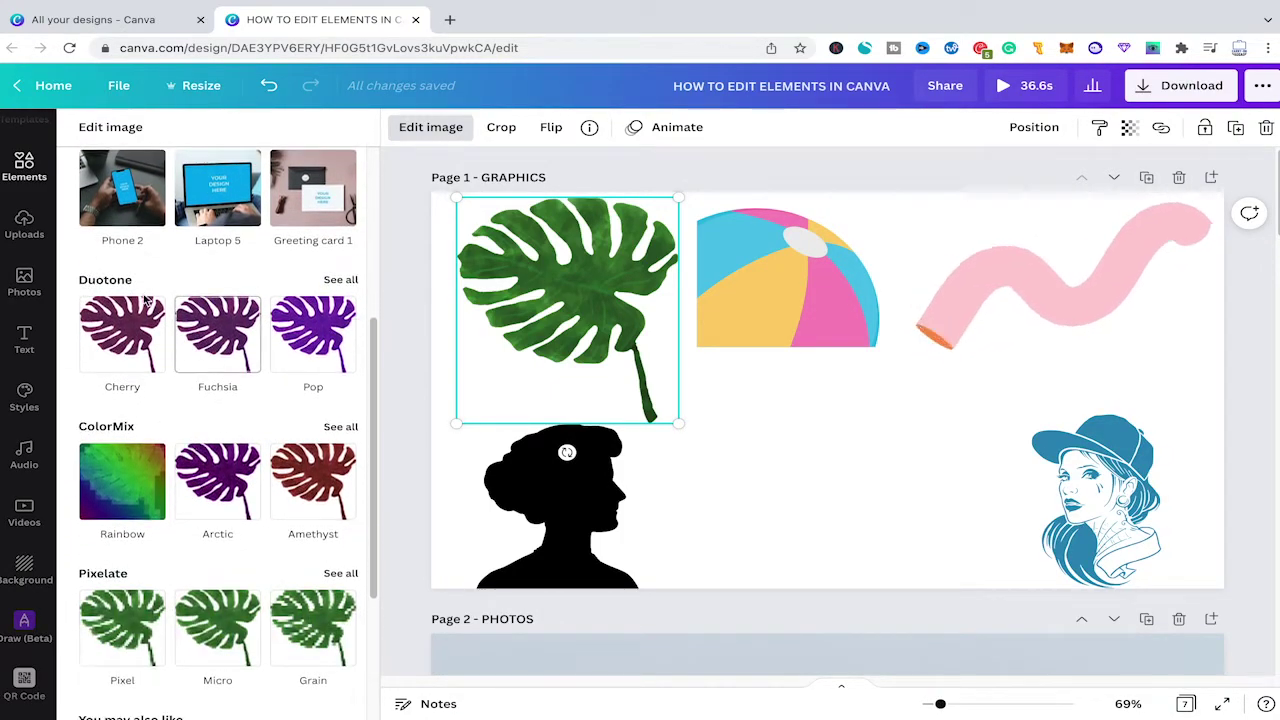
{"action": "scroll", "coordinate": [207, 530], "scroll_direction": "down", "scroll_amount": 2}
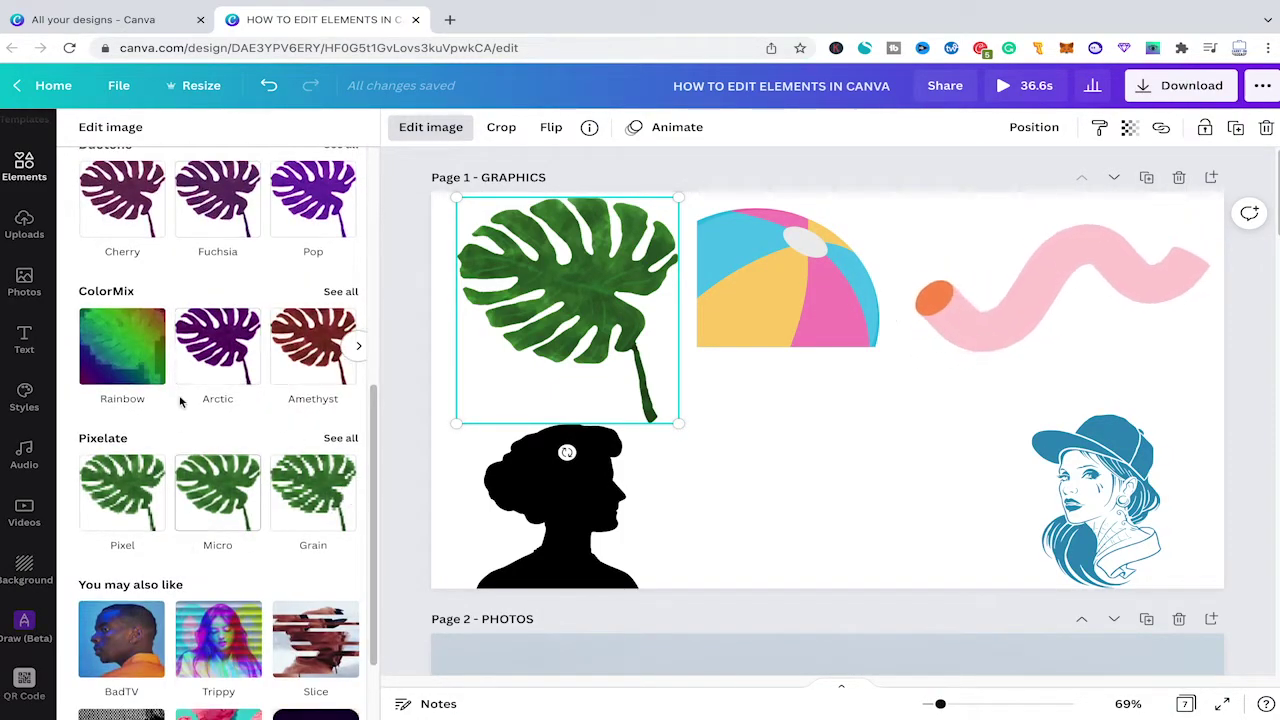
- Recolor the beach ball's yellow sections with a new custom mint green, and leave the ball deselected
{"action": "left_click", "coordinate": [723, 449]}
{"action": "left_click", "coordinate": [786, 242]}
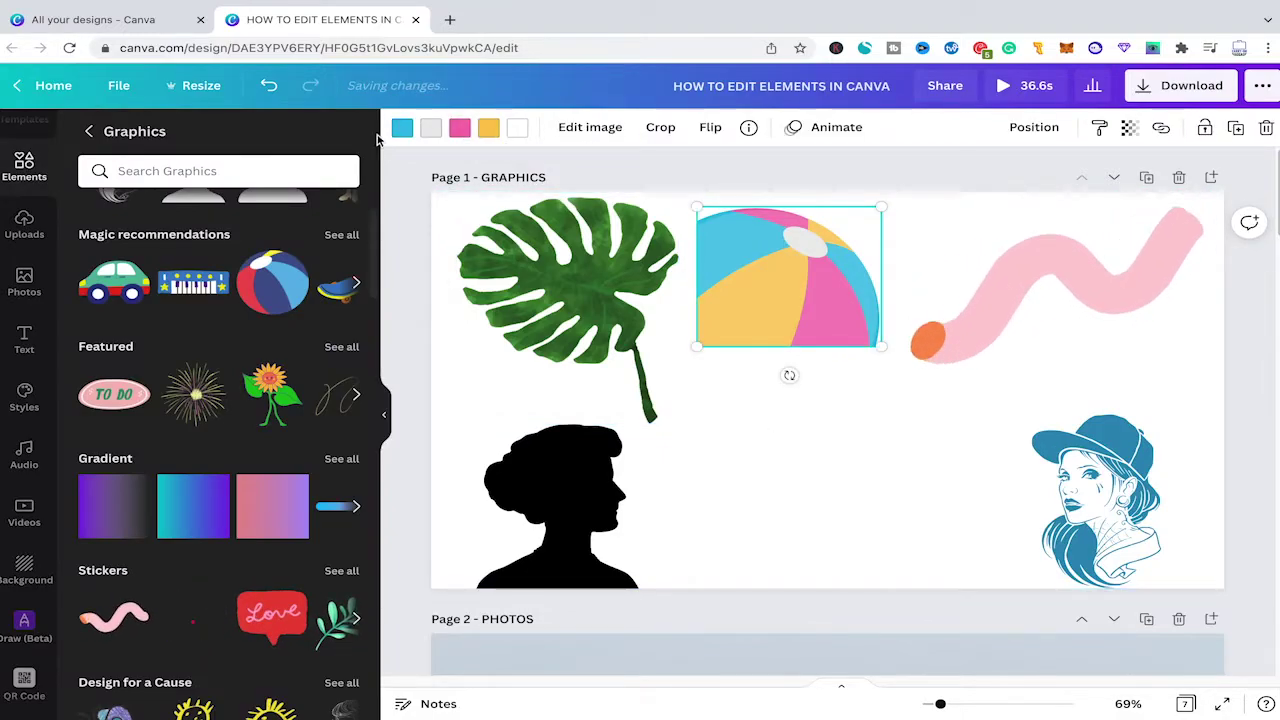
{"action": "left_click", "coordinate": [488, 127]}
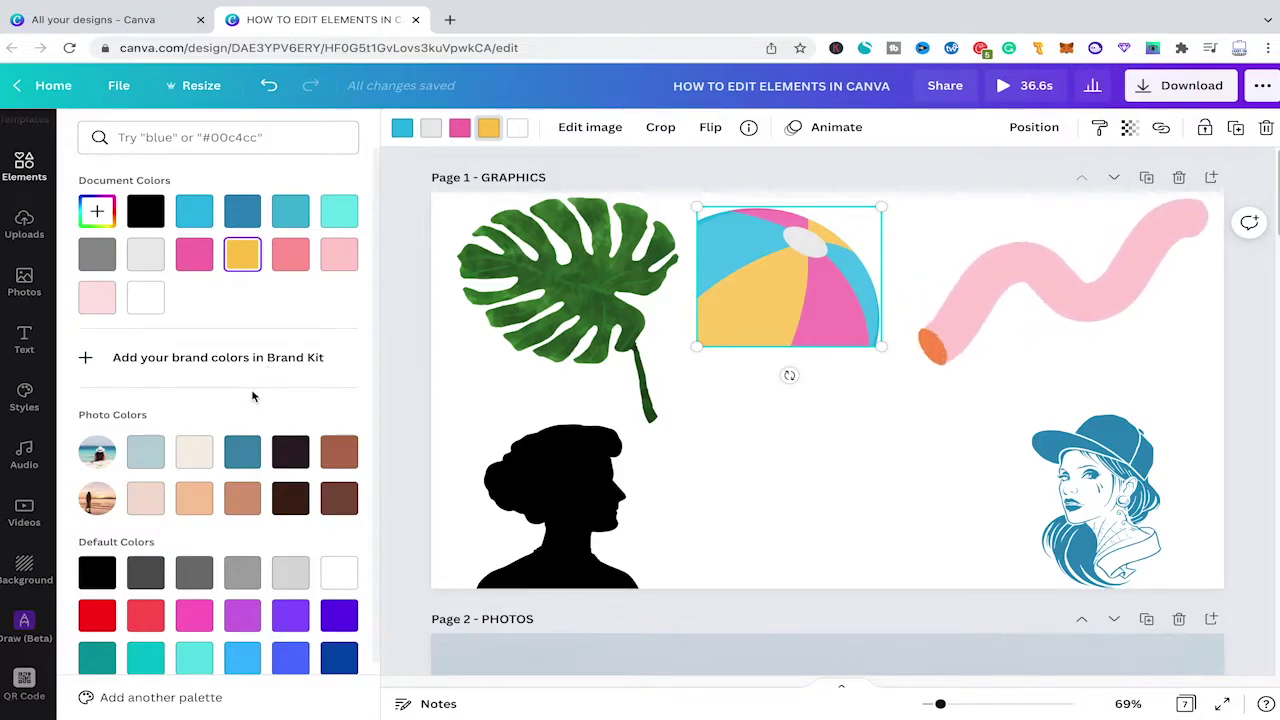
{"action": "scroll", "coordinate": [187, 390], "scroll_direction": "down", "scroll_amount": 1}
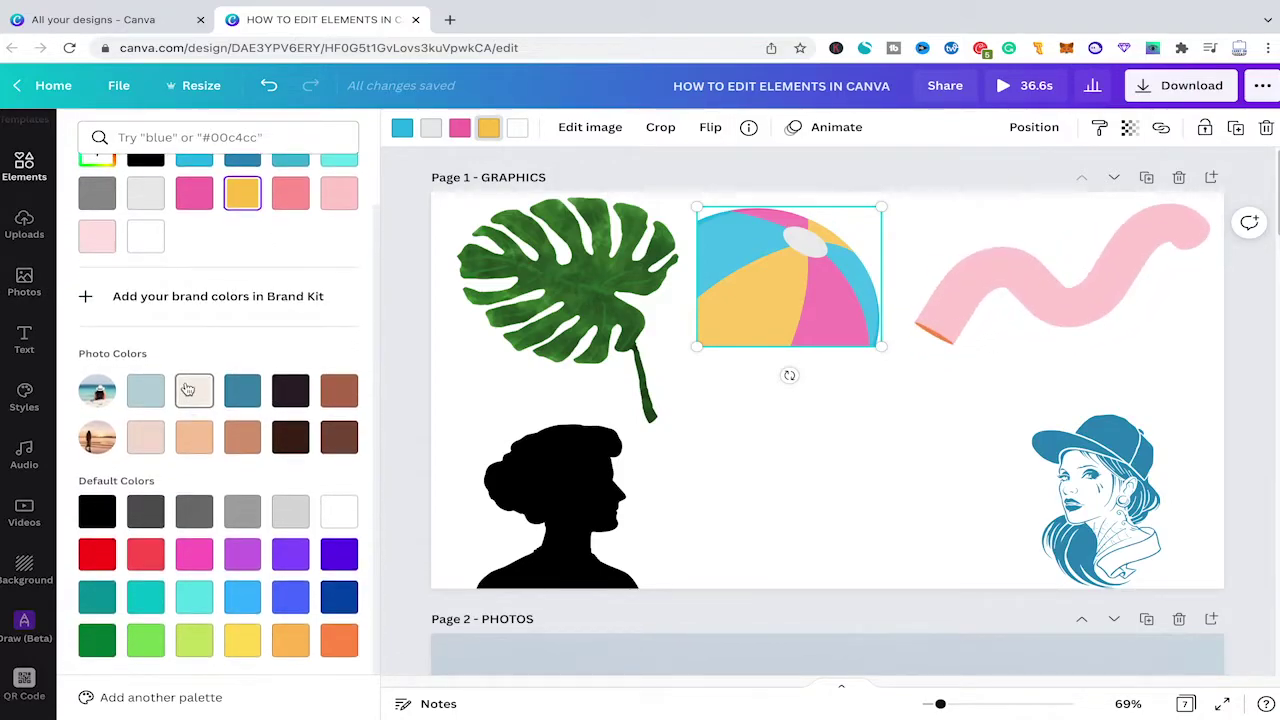
{"action": "scroll", "coordinate": [110, 220], "scroll_direction": "up", "scroll_amount": 1}
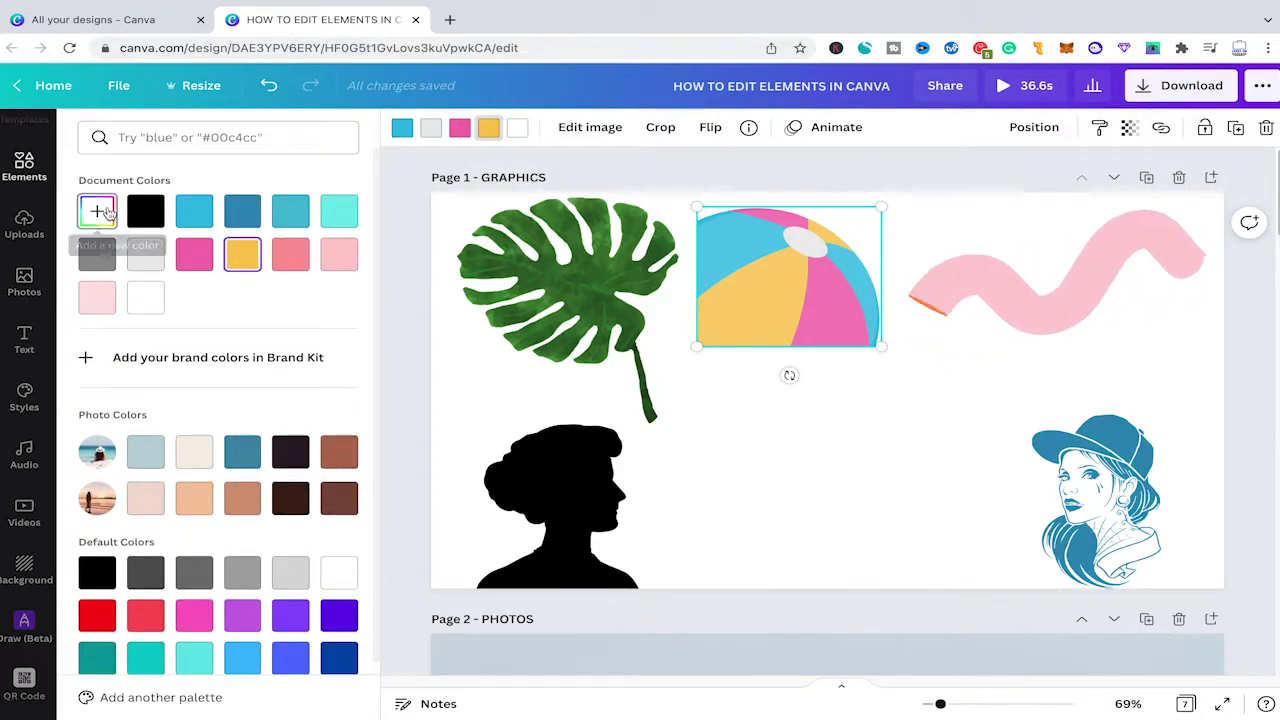
{"action": "left_click", "coordinate": [105, 213]}
{"action": "left_click_drag", "start_coordinate": [120, 354], "coordinate": [200, 349]}
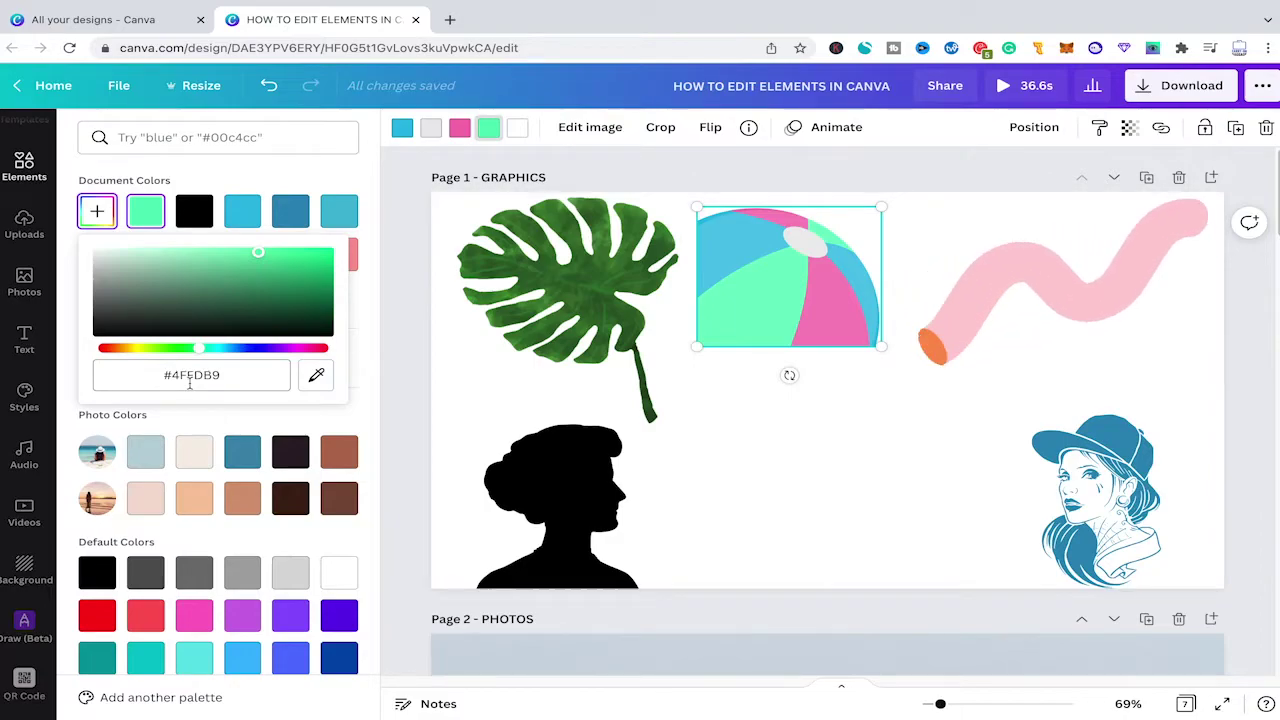
{"action": "left_click", "coordinate": [817, 429]}
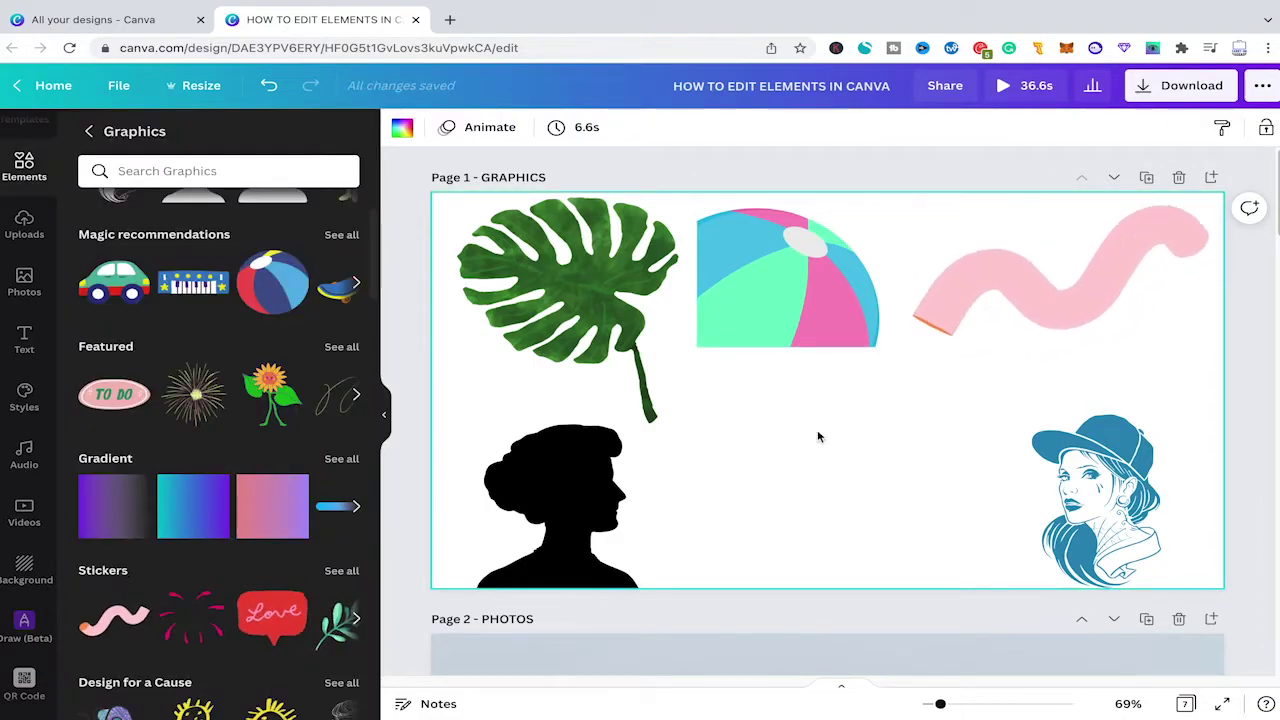
- Check the editing options available for the pink squiggle sticker and the line-art woman in the cap
{"action": "left_click", "coordinate": [1064, 293]}
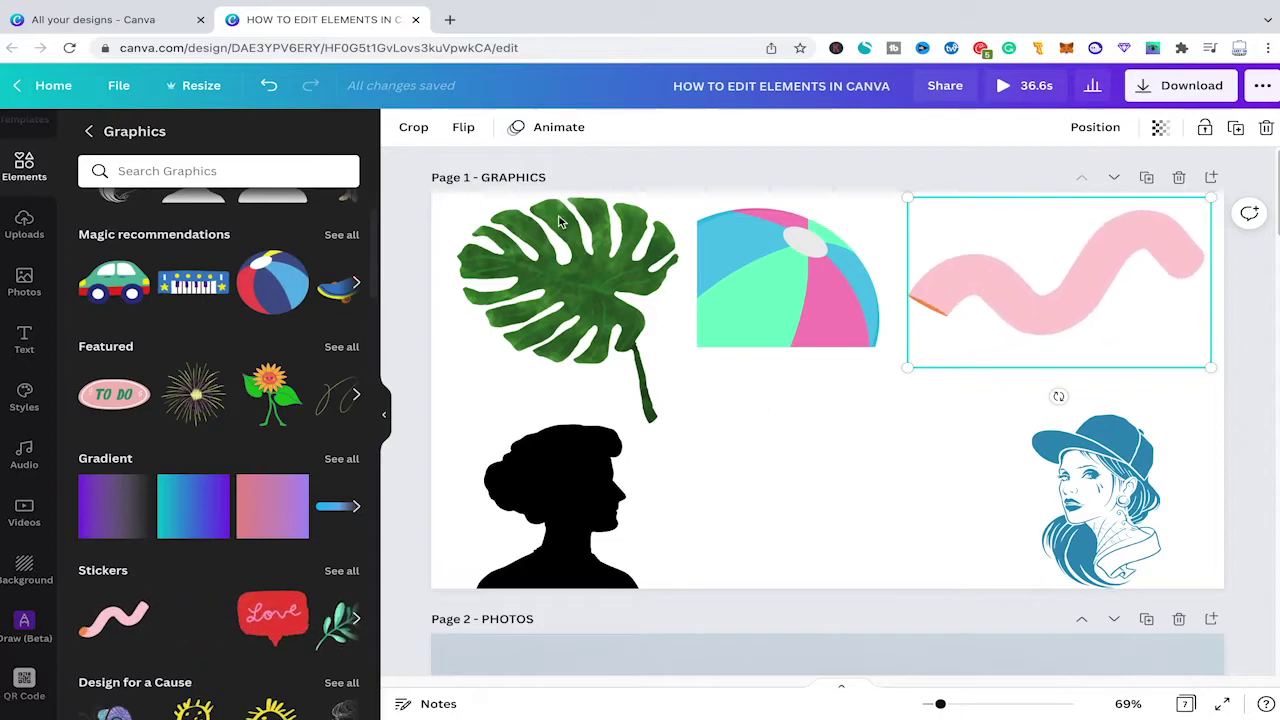
{"action": "left_click", "coordinate": [856, 463]}
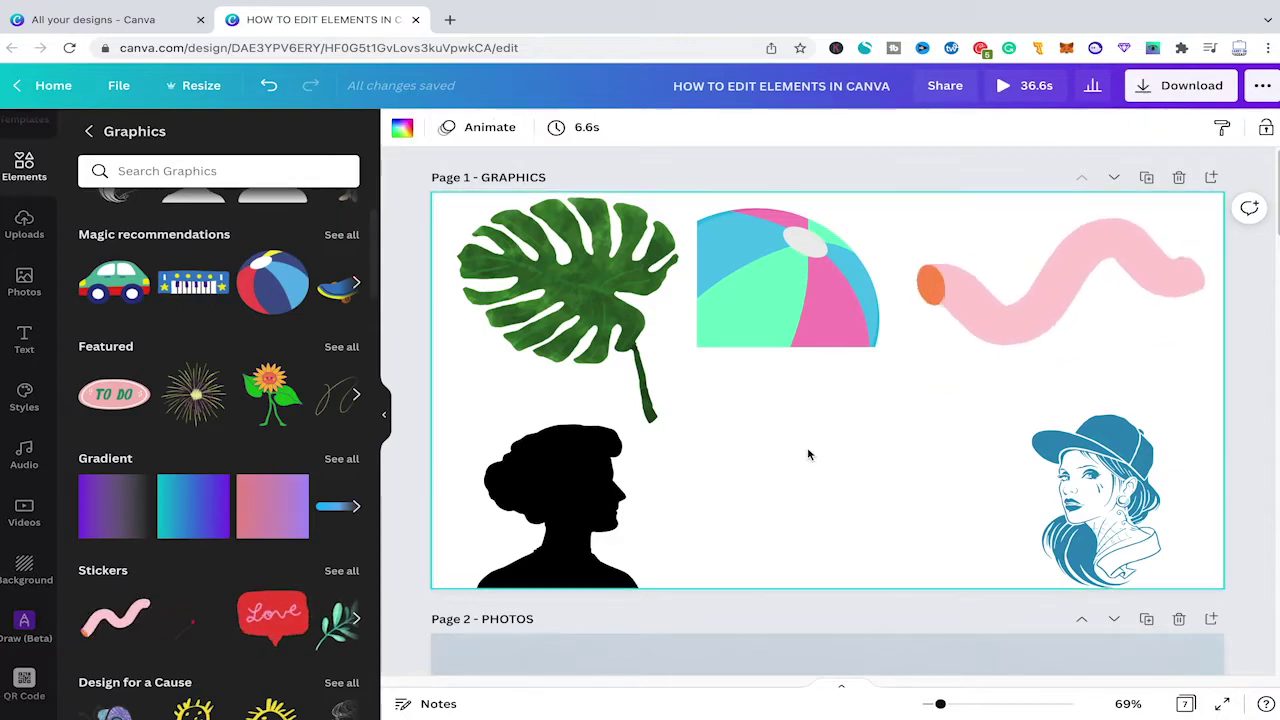
{"action": "left_click", "coordinate": [1047, 487]}
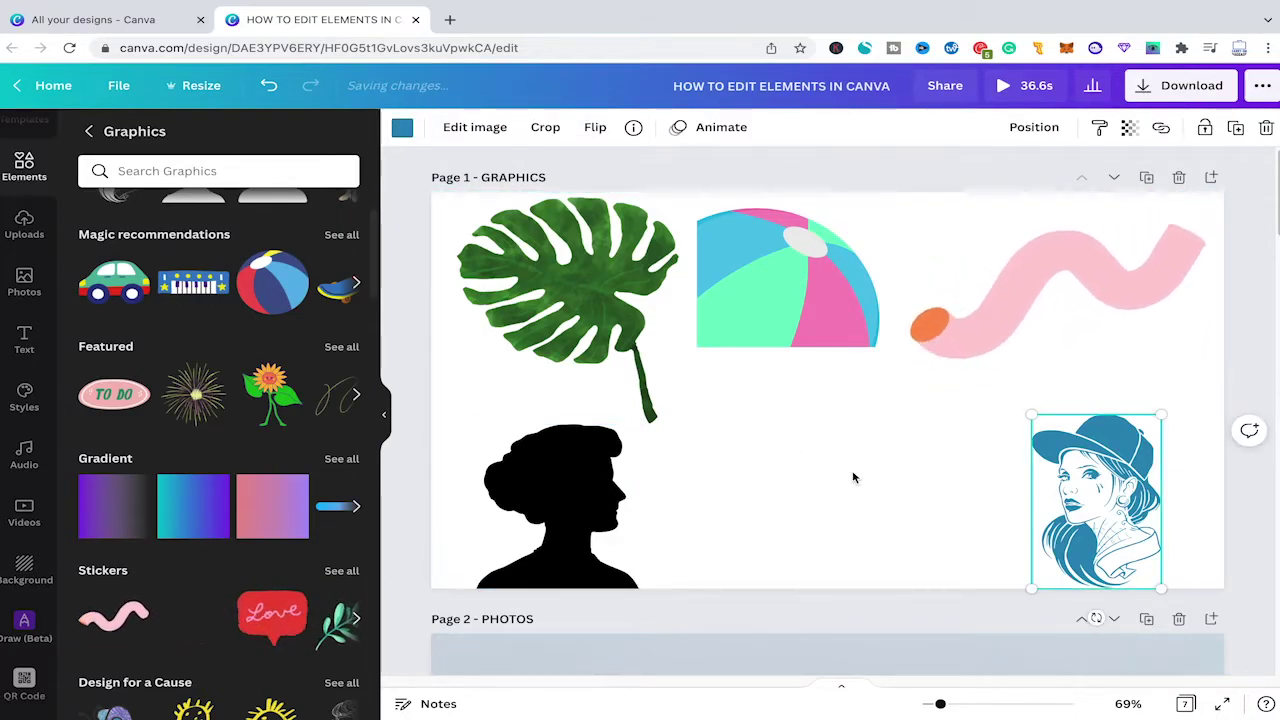
{"action": "left_click", "coordinate": [920, 486]}
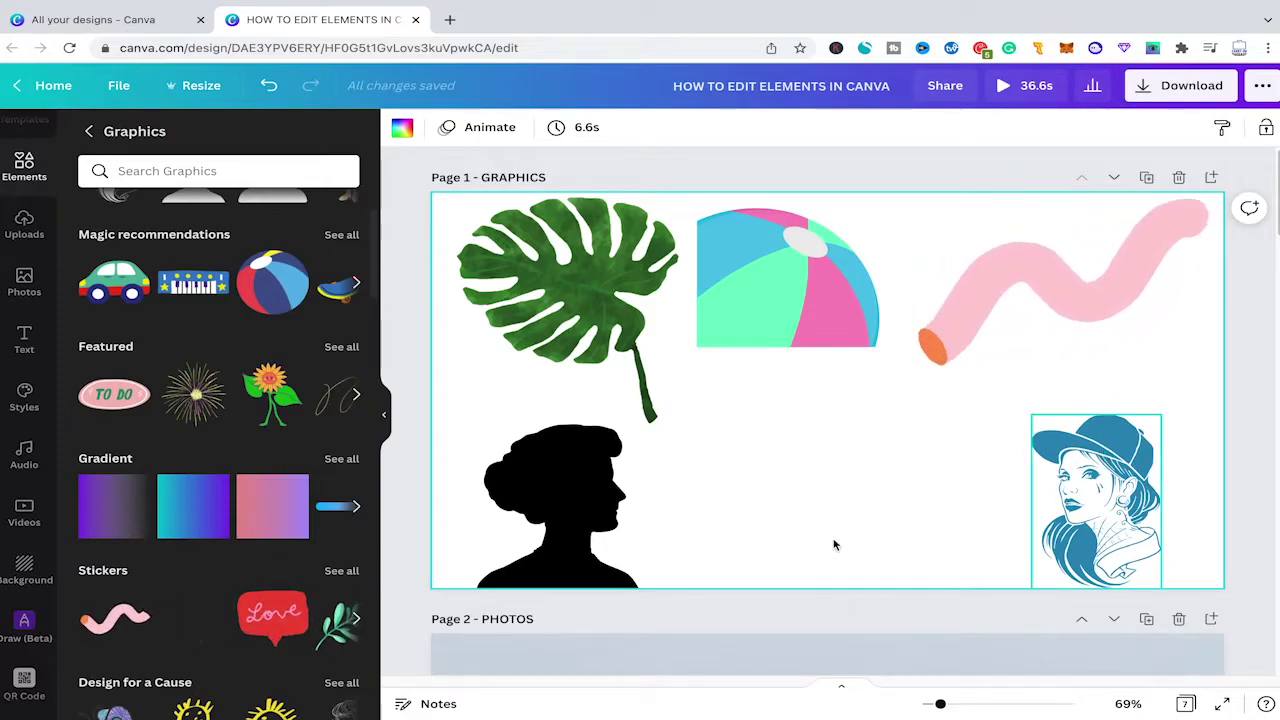
- Change the color of the line-art woman in the cap to the bright pink document color
{"action": "left_click", "coordinate": [1101, 471]}
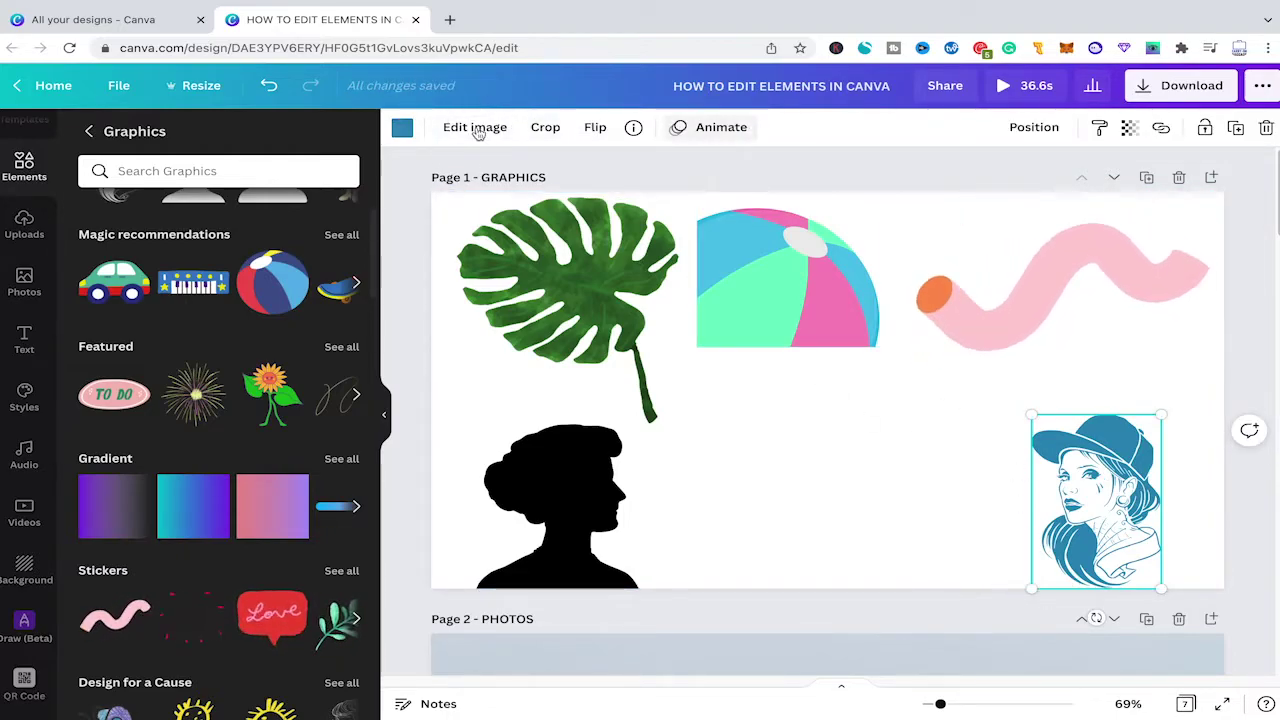
{"action": "left_click", "coordinate": [398, 130]}
{"action": "left_click", "coordinate": [398, 129]}
{"action": "left_click", "coordinate": [398, 129]}
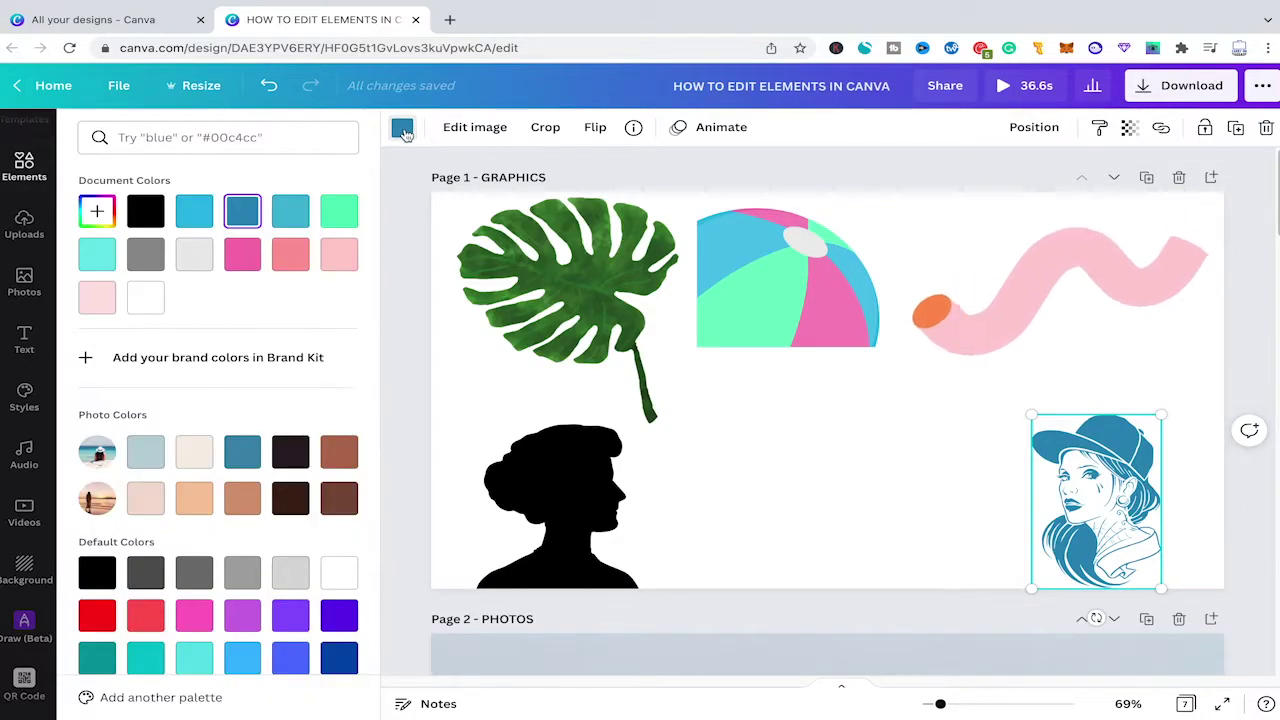
{"action": "left_click", "coordinate": [241, 256]}
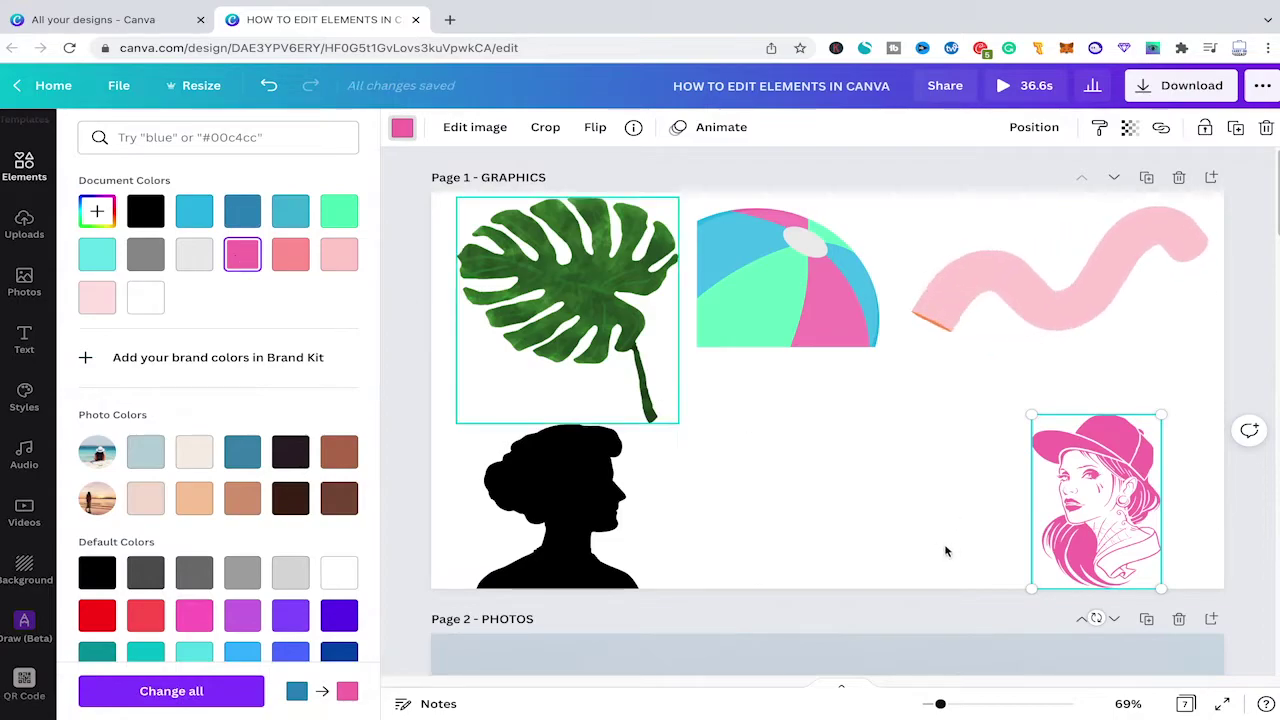
- Change the color of the black woman silhouette to the teal-blue document color and deselect it
{"action": "left_click", "coordinate": [586, 510]}
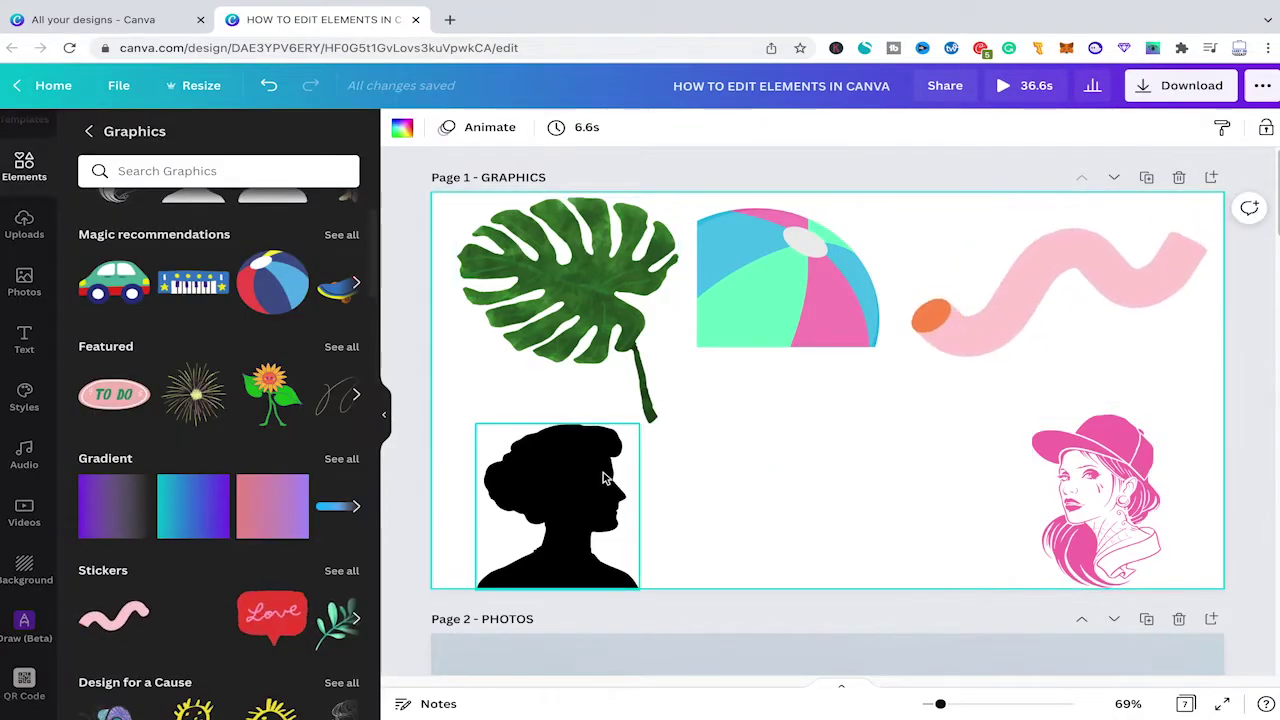
{"action": "left_click", "coordinate": [404, 128]}
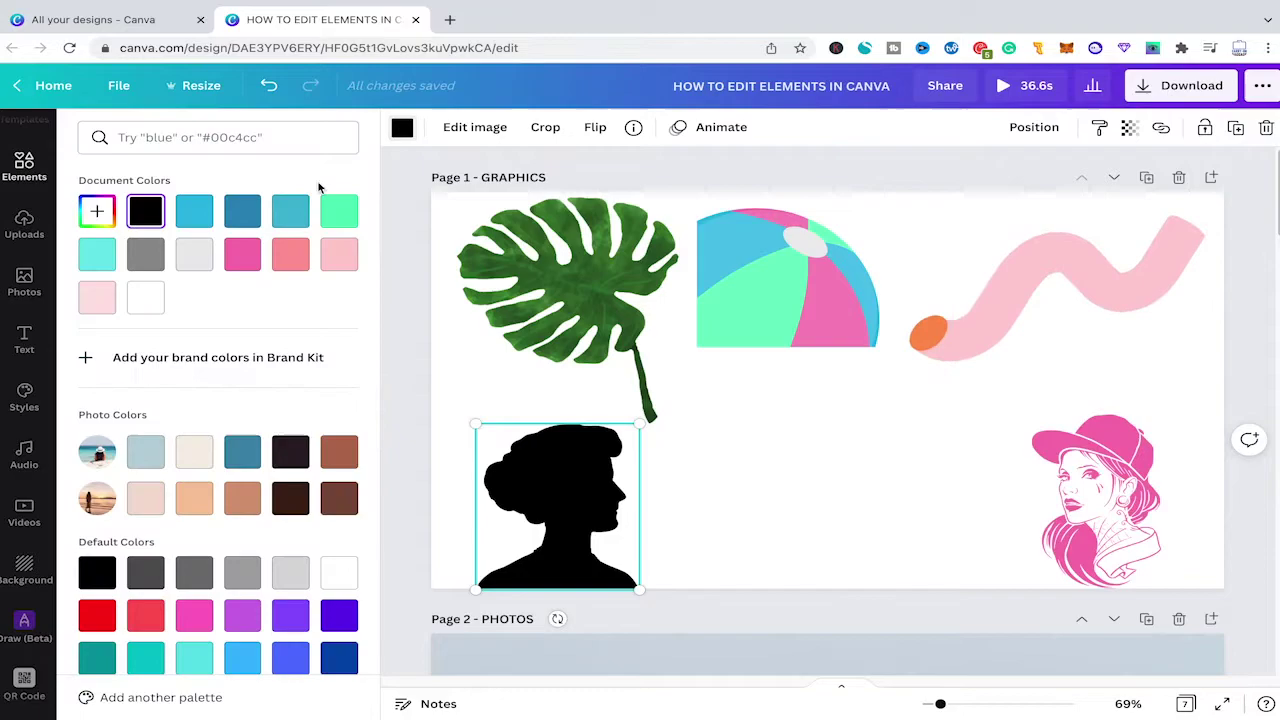
{"action": "left_click", "coordinate": [289, 212]}
{"action": "left_click", "coordinate": [799, 406]}
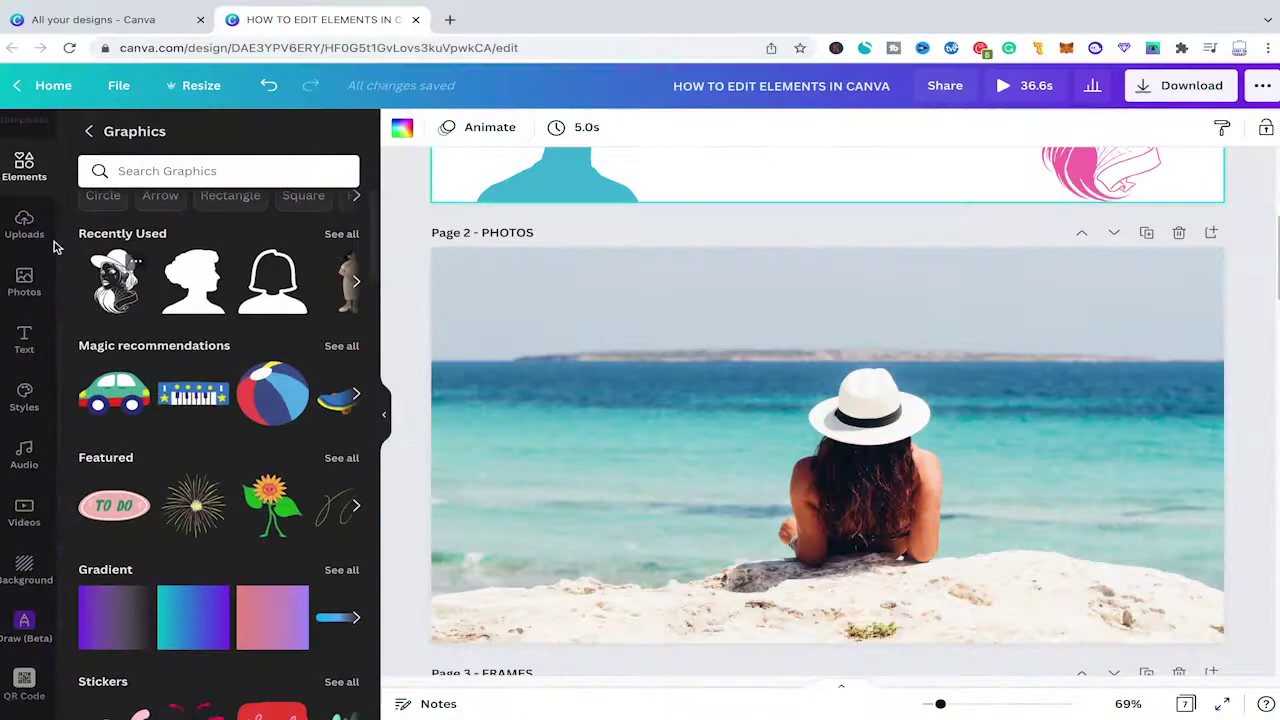
- Open the image editing options for the beach photo on the PHOTOS page and view the available tools and filters
{"action": "scroll", "coordinate": [24, 400], "scroll_direction": "up", "scroll_amount": 1}
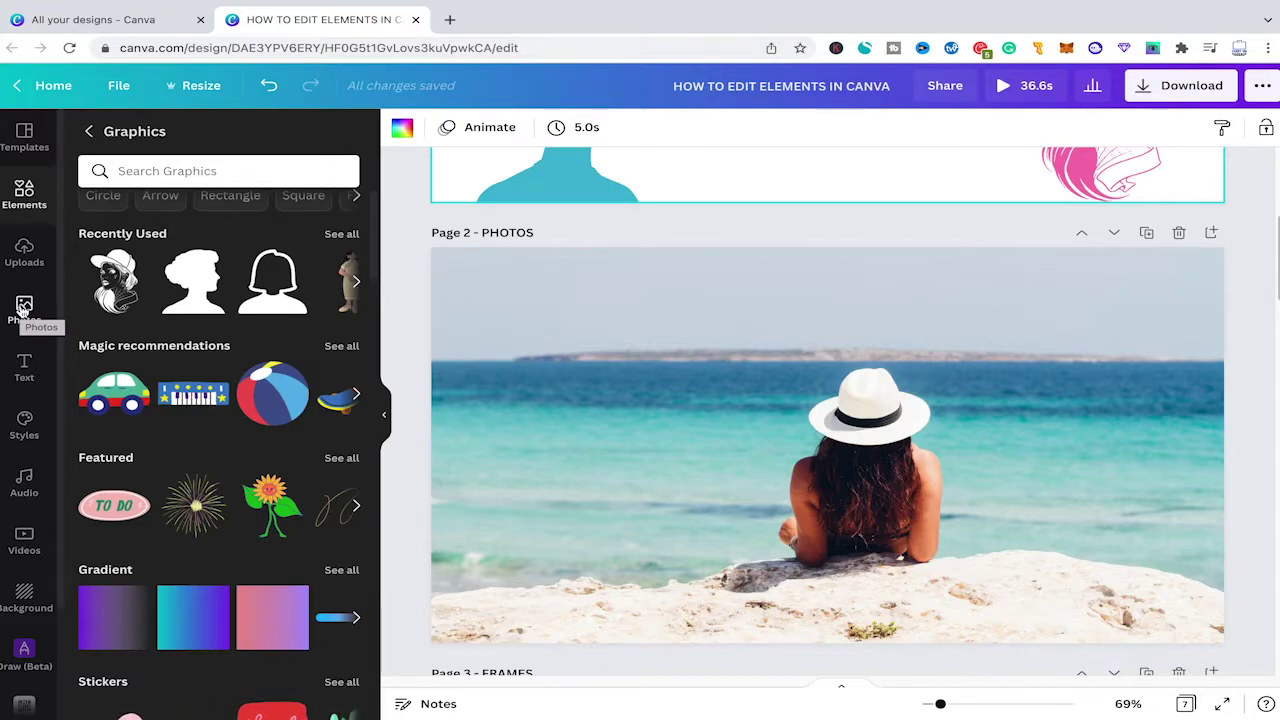
{"action": "left_click", "coordinate": [758, 382]}
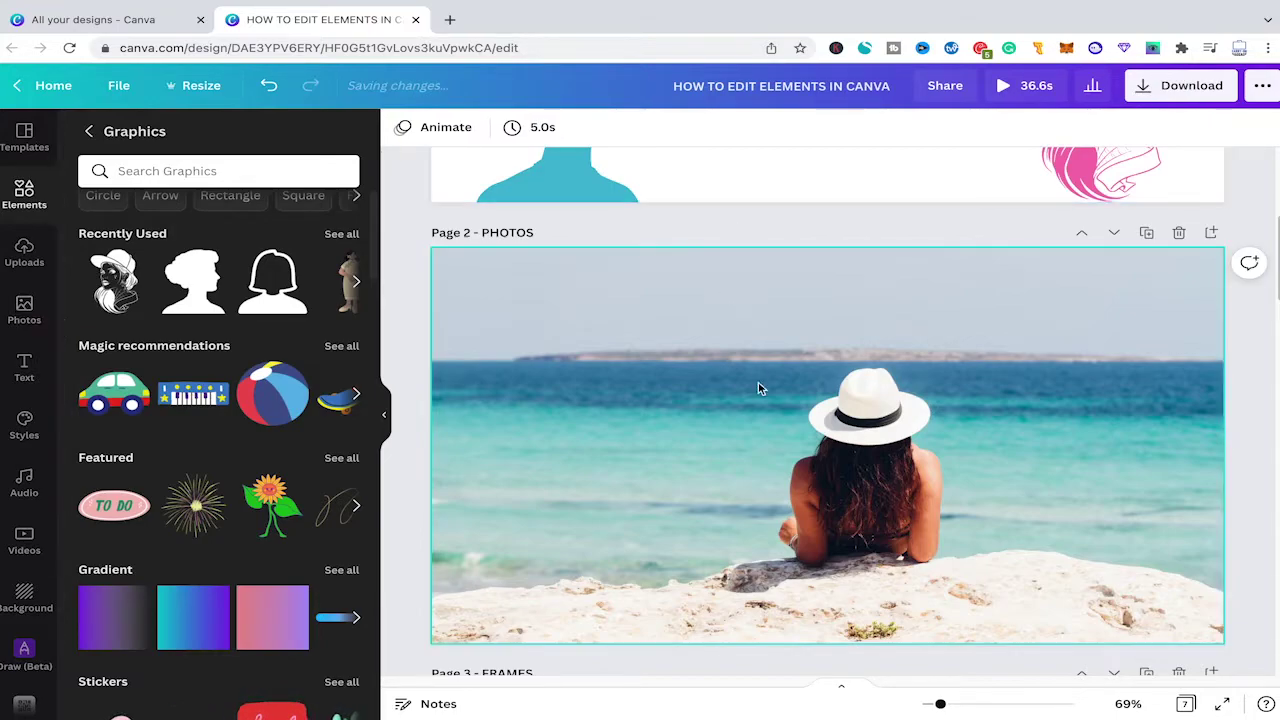
{"action": "left_click", "coordinate": [748, 432]}
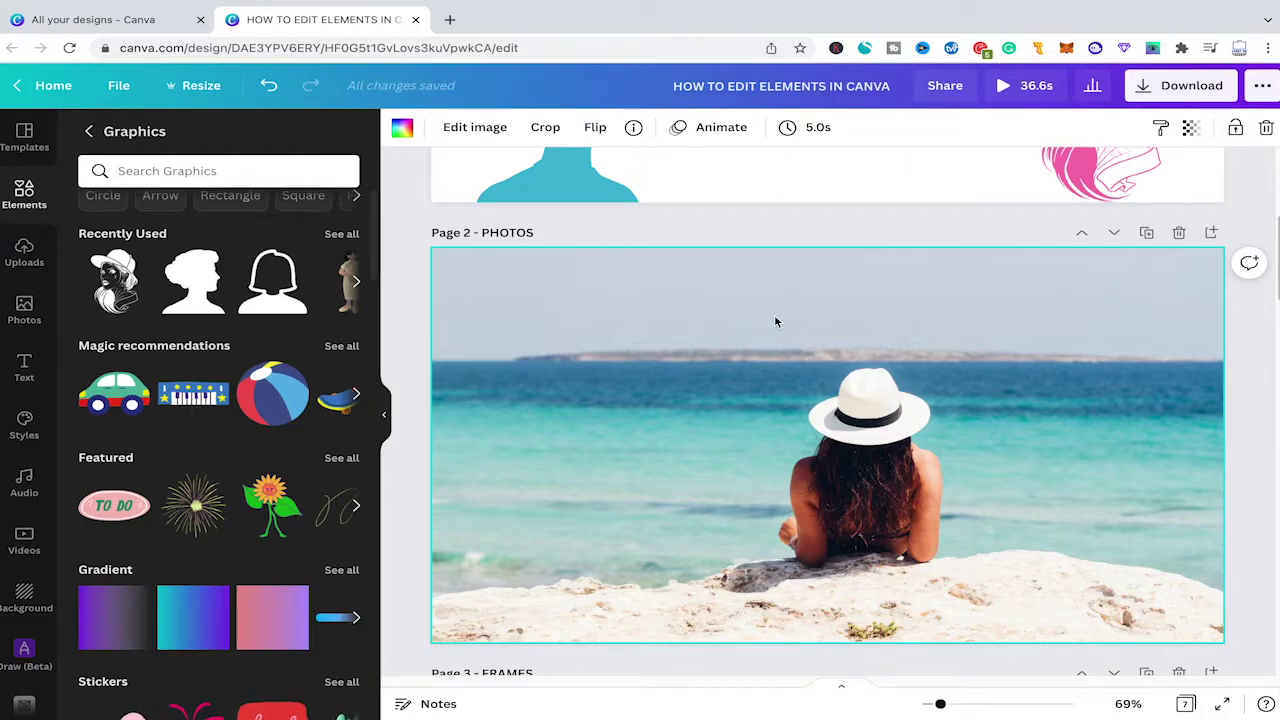
{"action": "scroll", "coordinate": [775, 322], "scroll_direction": "up", "scroll_amount": 3}
{"action": "scroll", "coordinate": [750, 300], "scroll_direction": "down", "scroll_amount": 2}
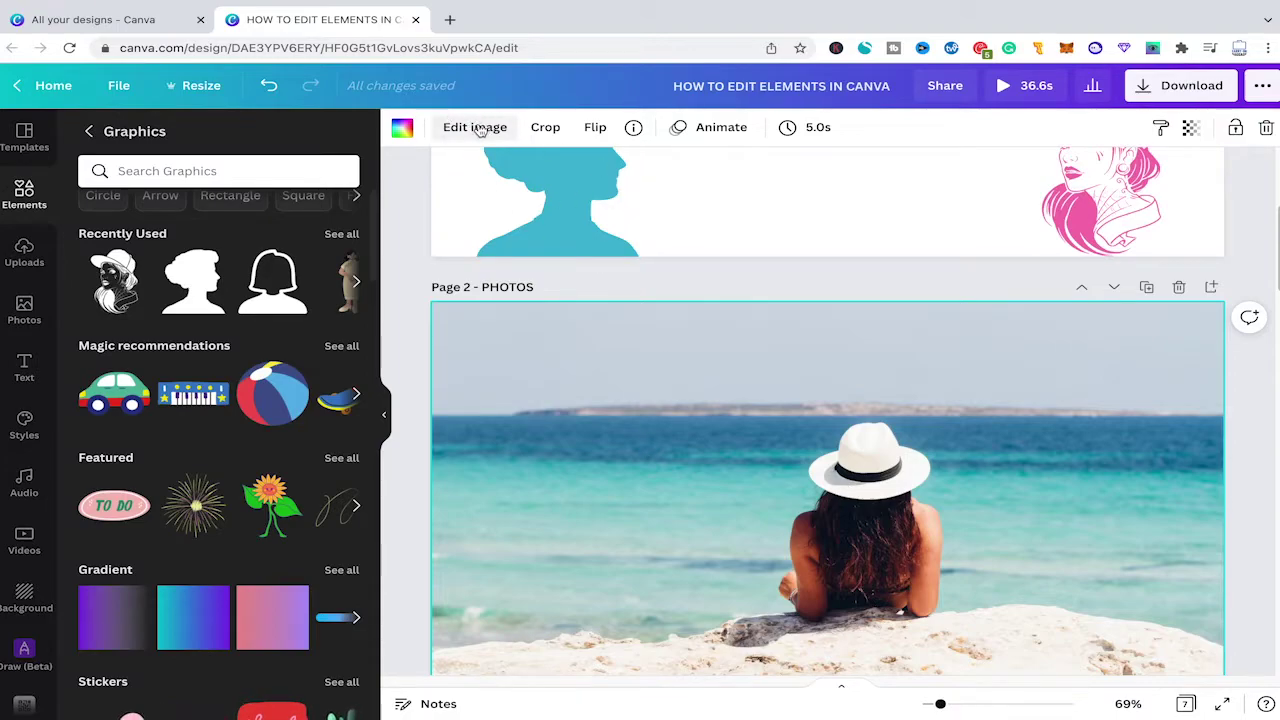
{"action": "left_click", "coordinate": [474, 129]}
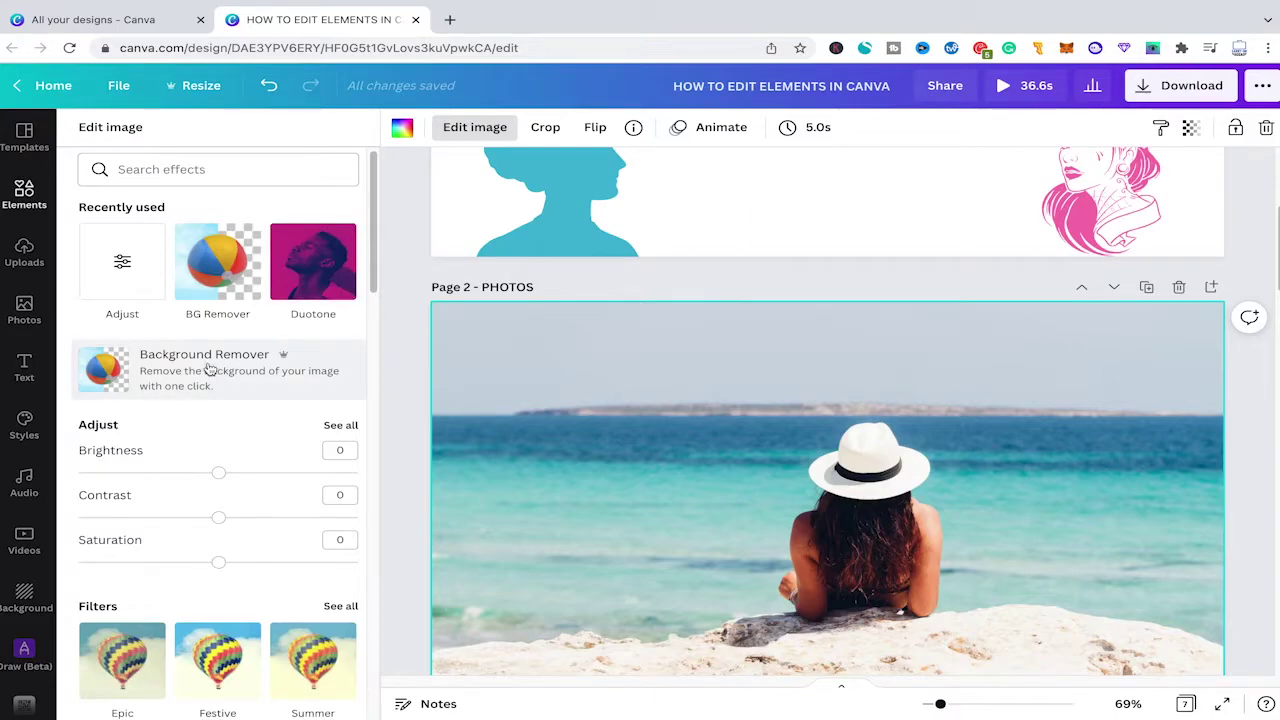
{"action": "scroll", "coordinate": [257, 287], "scroll_direction": "down", "scroll_amount": 1}
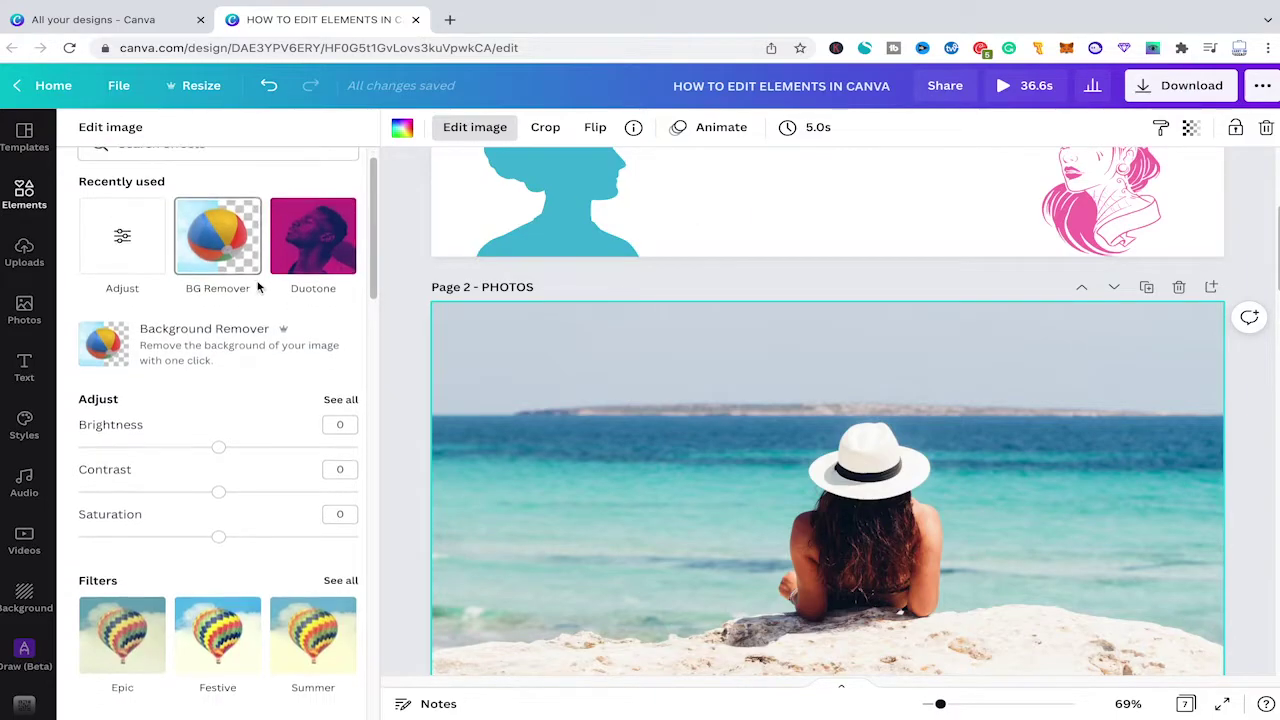
{"action": "scroll", "coordinate": [257, 287], "scroll_direction": "up", "scroll_amount": 1}
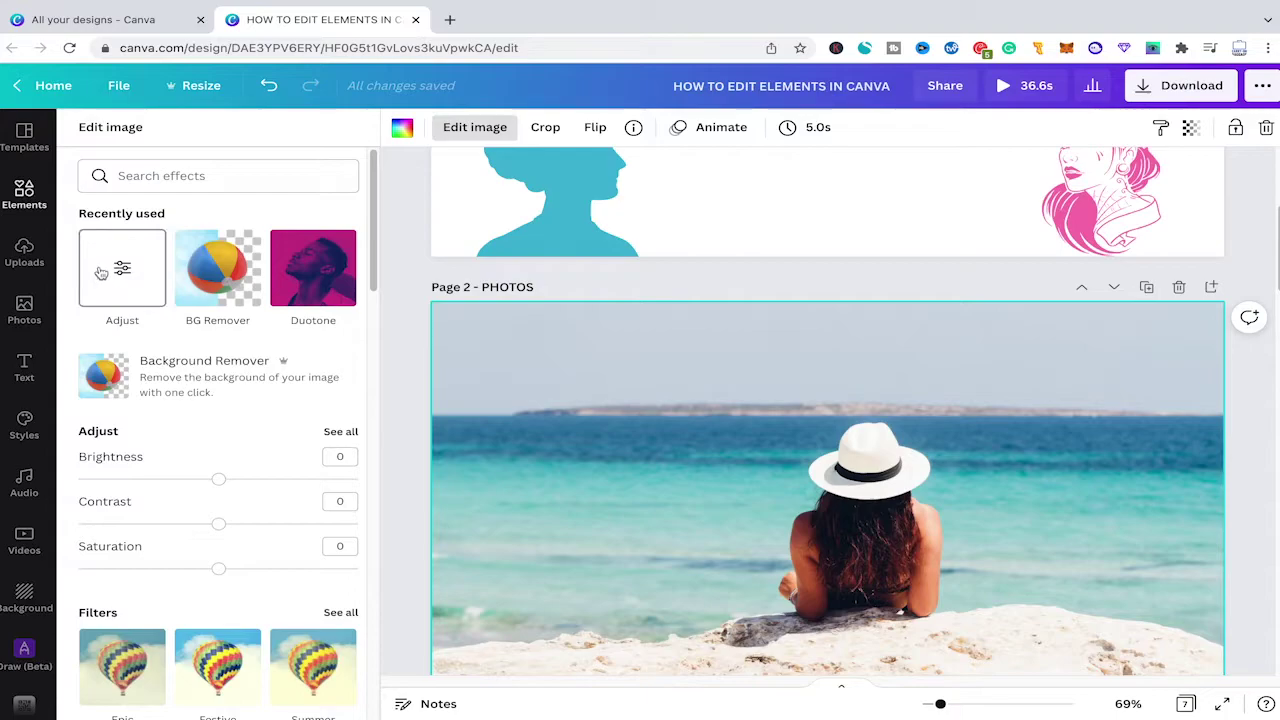
- Open the full set of Adjust settings for the beach photo and view them without changing any value
{"action": "left_click", "coordinate": [122, 300]}
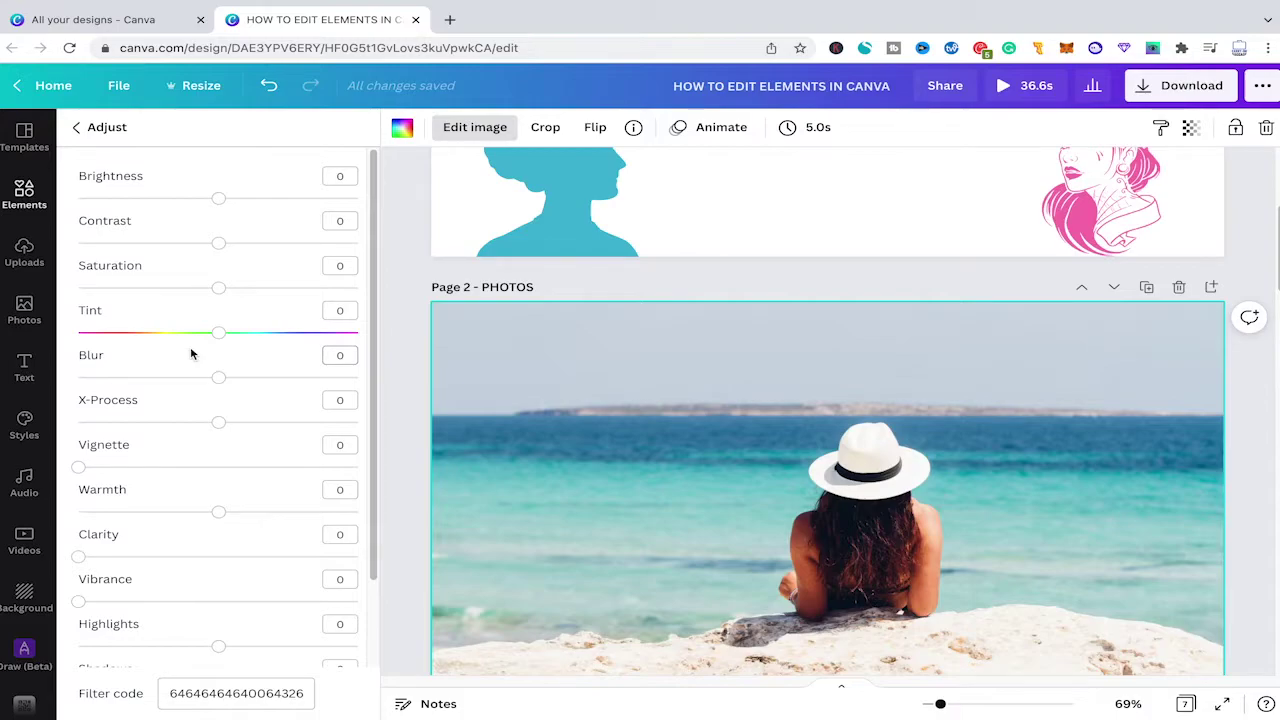
{"action": "scroll", "coordinate": [634, 390], "scroll_direction": "down", "scroll_amount": 1}
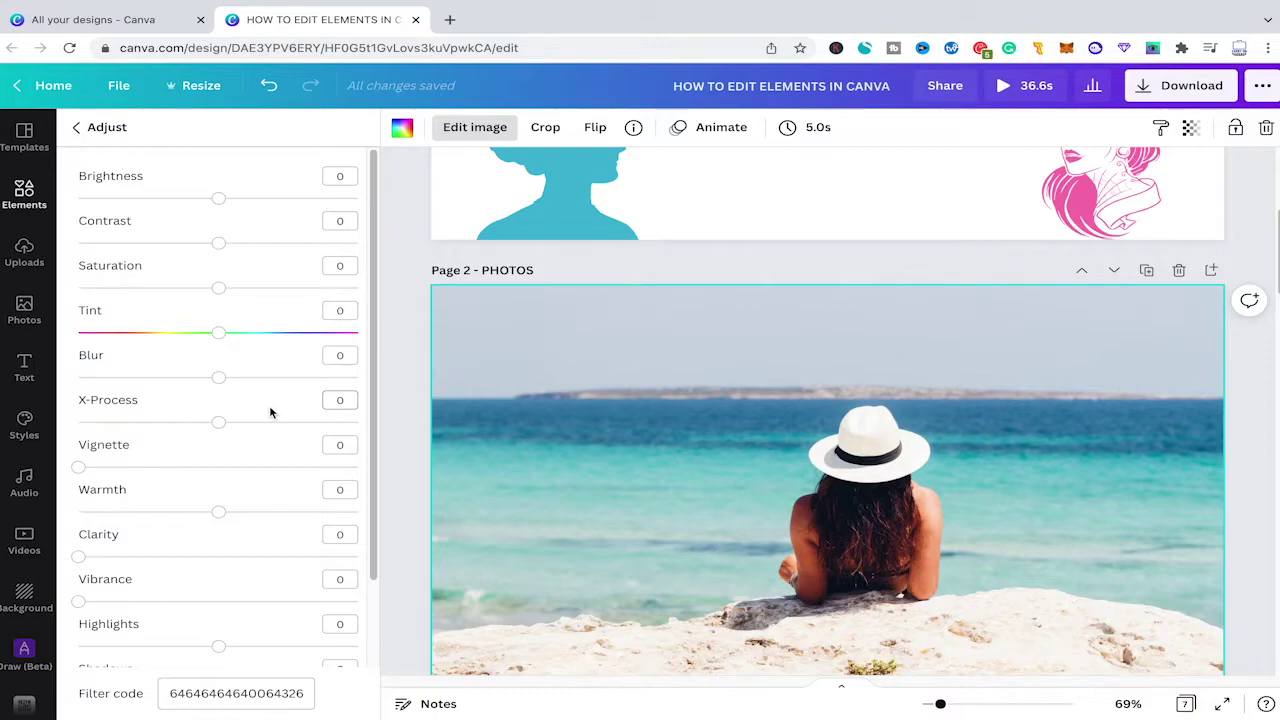
{"action": "scroll", "coordinate": [627, 377], "scroll_direction": "down", "scroll_amount": 1}
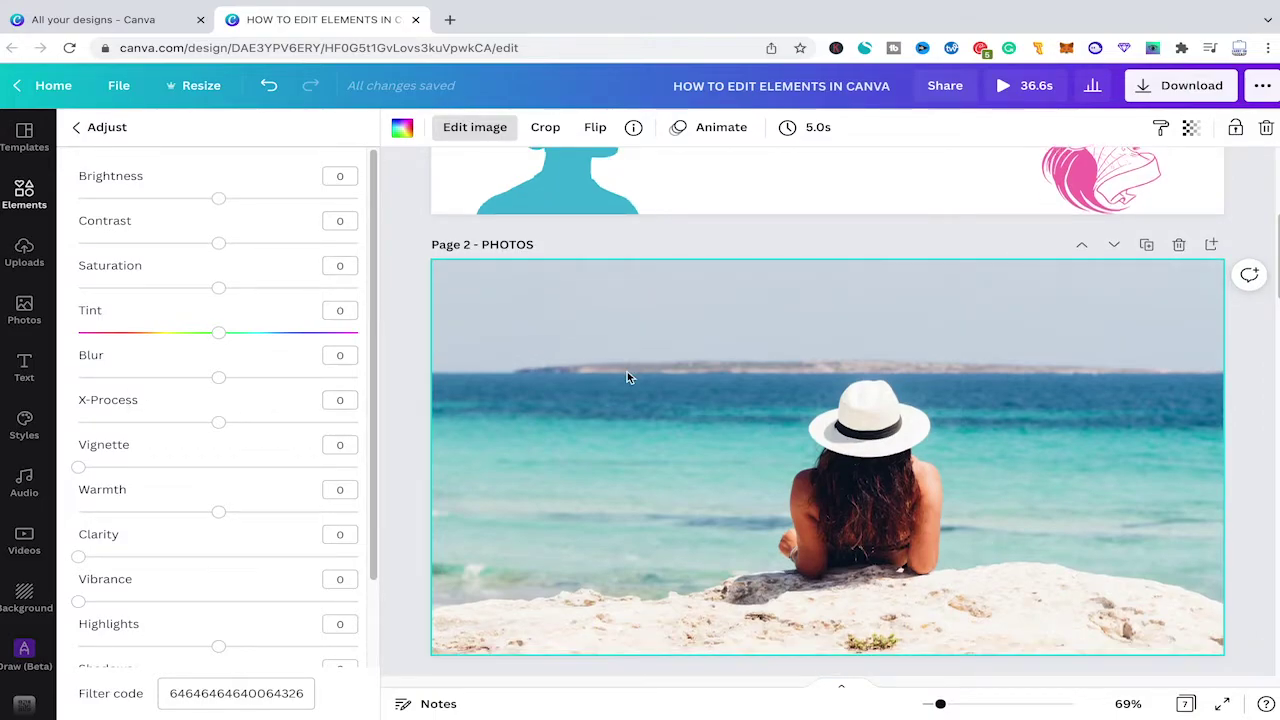
- Try a saturation of -100 on the beach photo, restore it to 0, and try a stronger blur
{"action": "left_click", "coordinate": [219, 288]}
{"action": "left_click_drag", "start_coordinate": [207, 288], "coordinate": [78, 288]}
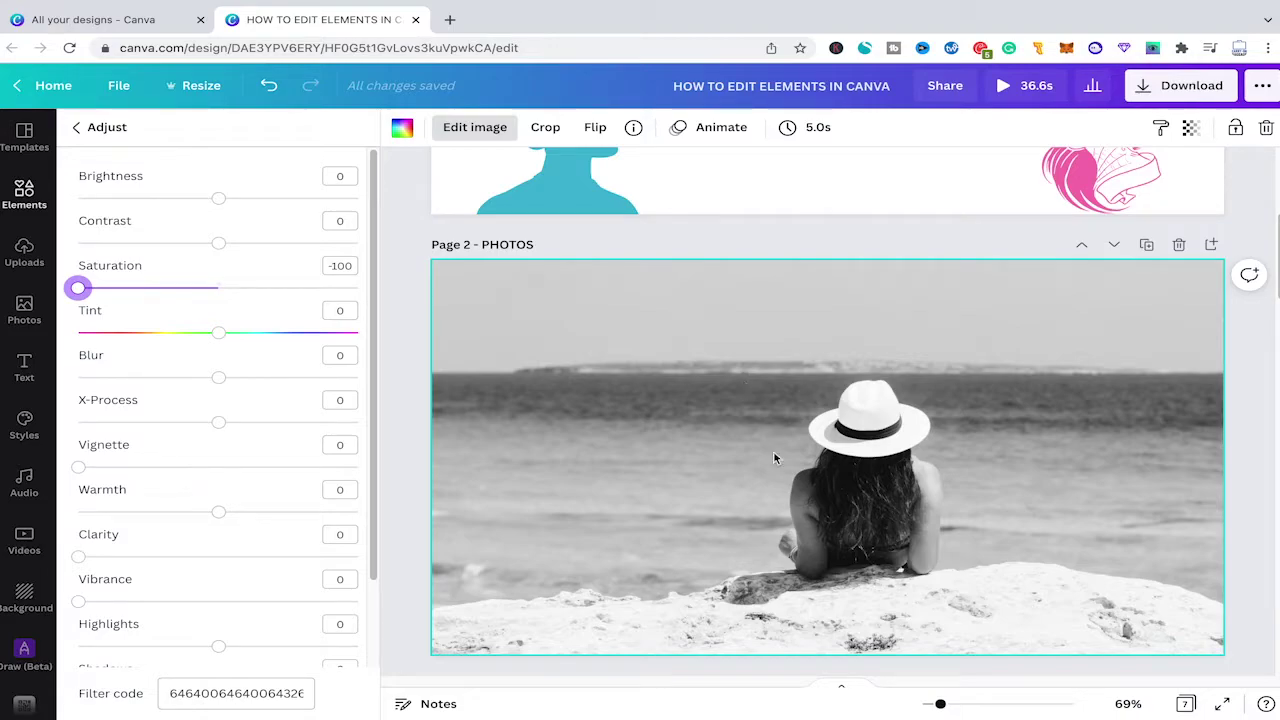
{"action": "left_click_drag", "start_coordinate": [79, 288], "coordinate": [219, 288]}
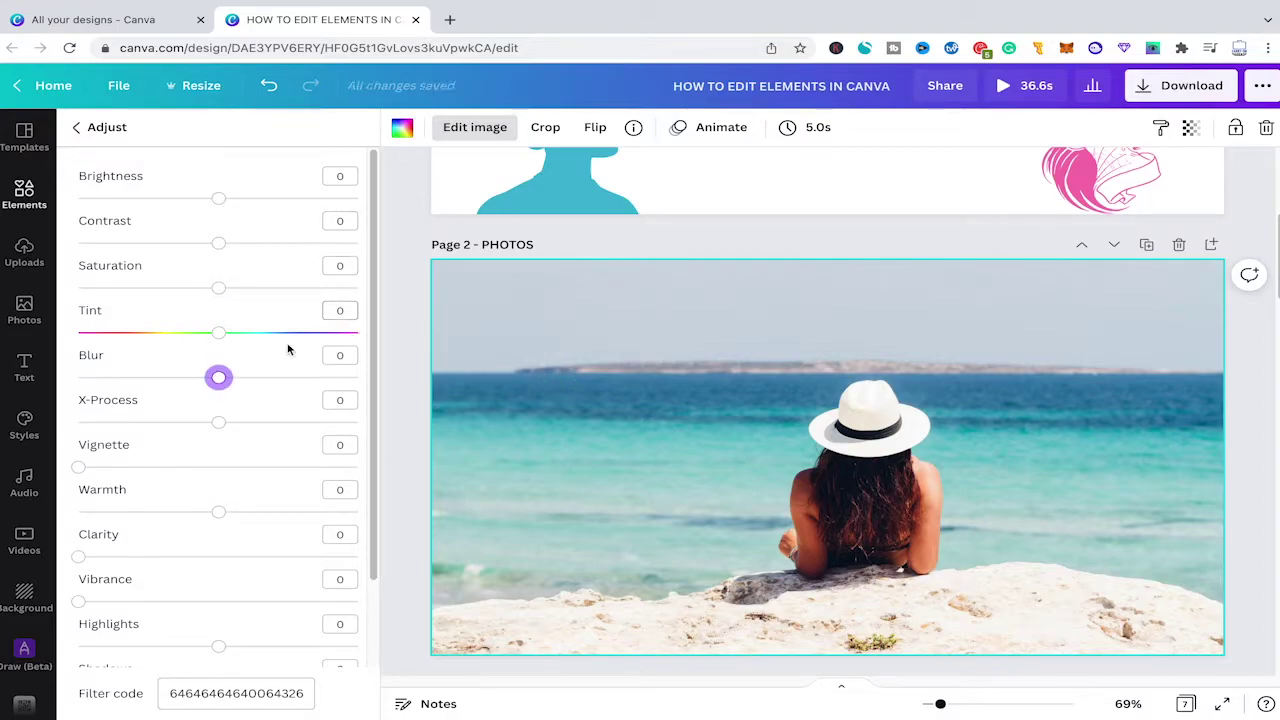
{"action": "left_click", "coordinate": [216, 379]}
{"action": "left_click_drag", "start_coordinate": [219, 379], "coordinate": [246, 379]}
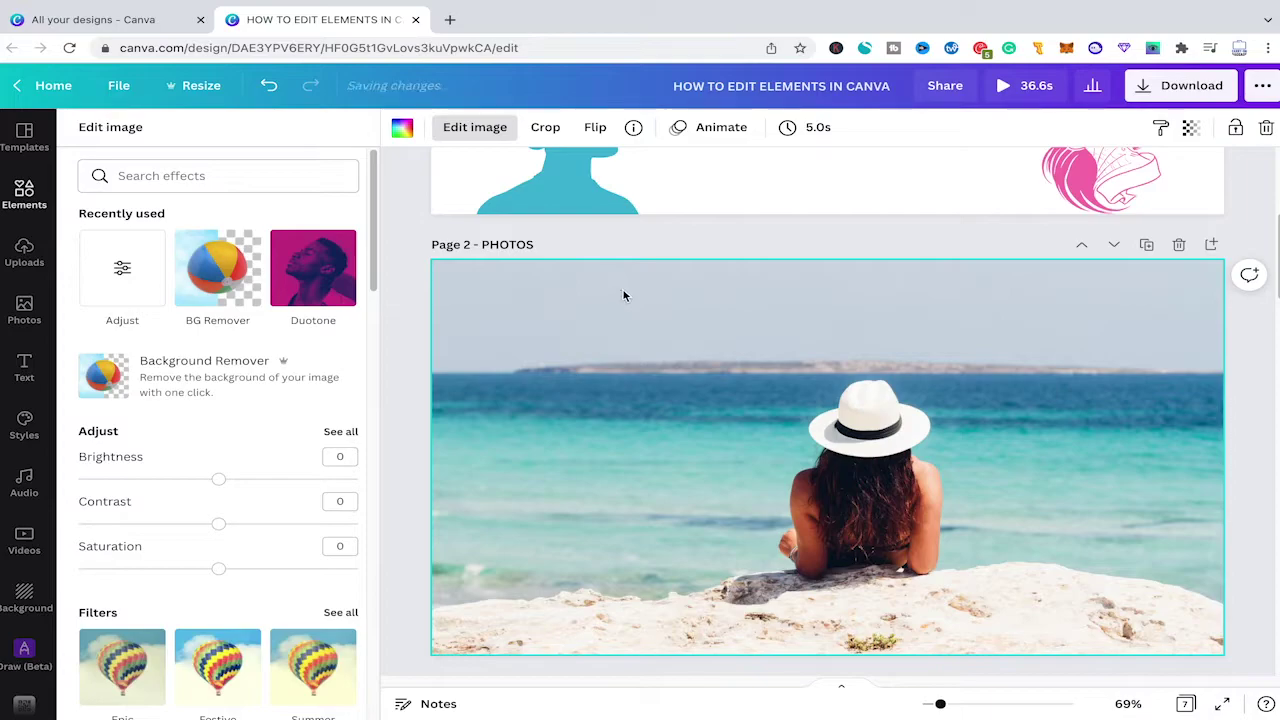
- Delete the beach photo from the PHOTOS page and fill the page with the library photo of the smiling woman in a pink T-shirt
{"action": "key", "text": "Delete"}
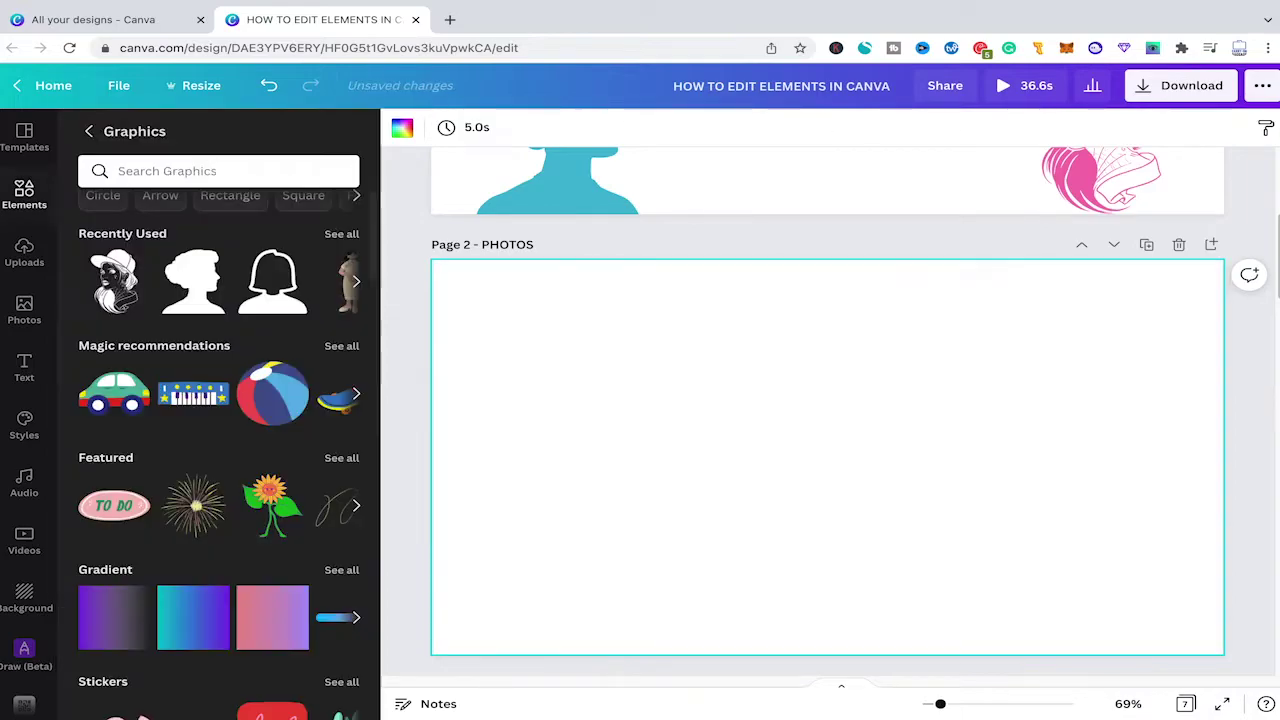
{"action": "left_click", "coordinate": [22, 285]}
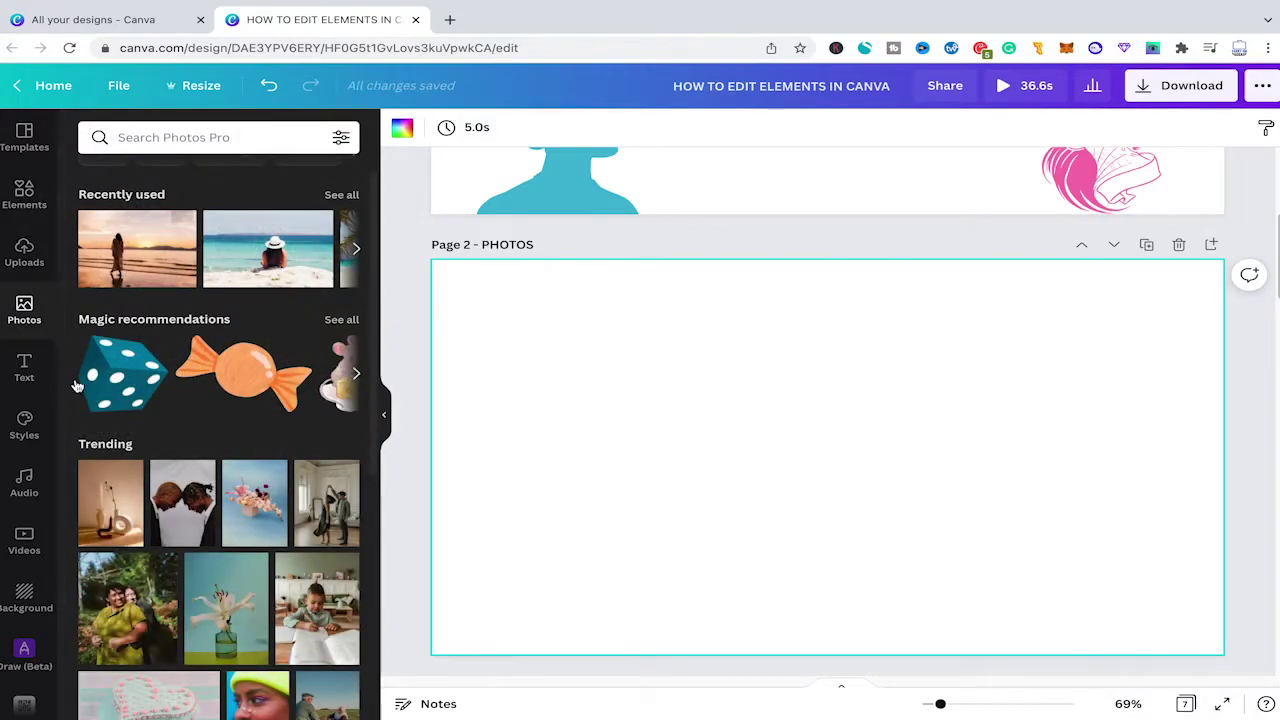
{"action": "scroll", "coordinate": [180, 360], "scroll_direction": "down", "scroll_amount": 5}
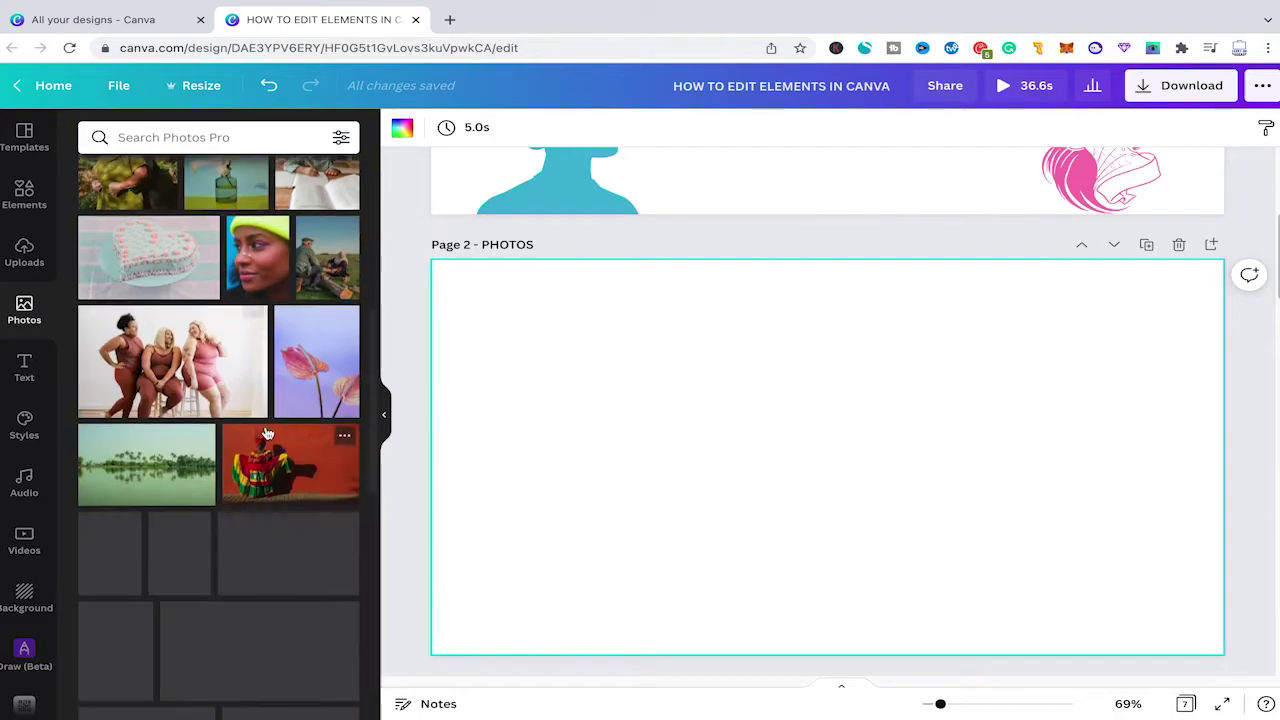
{"action": "scroll", "coordinate": [215, 403], "scroll_direction": "down", "scroll_amount": 10}
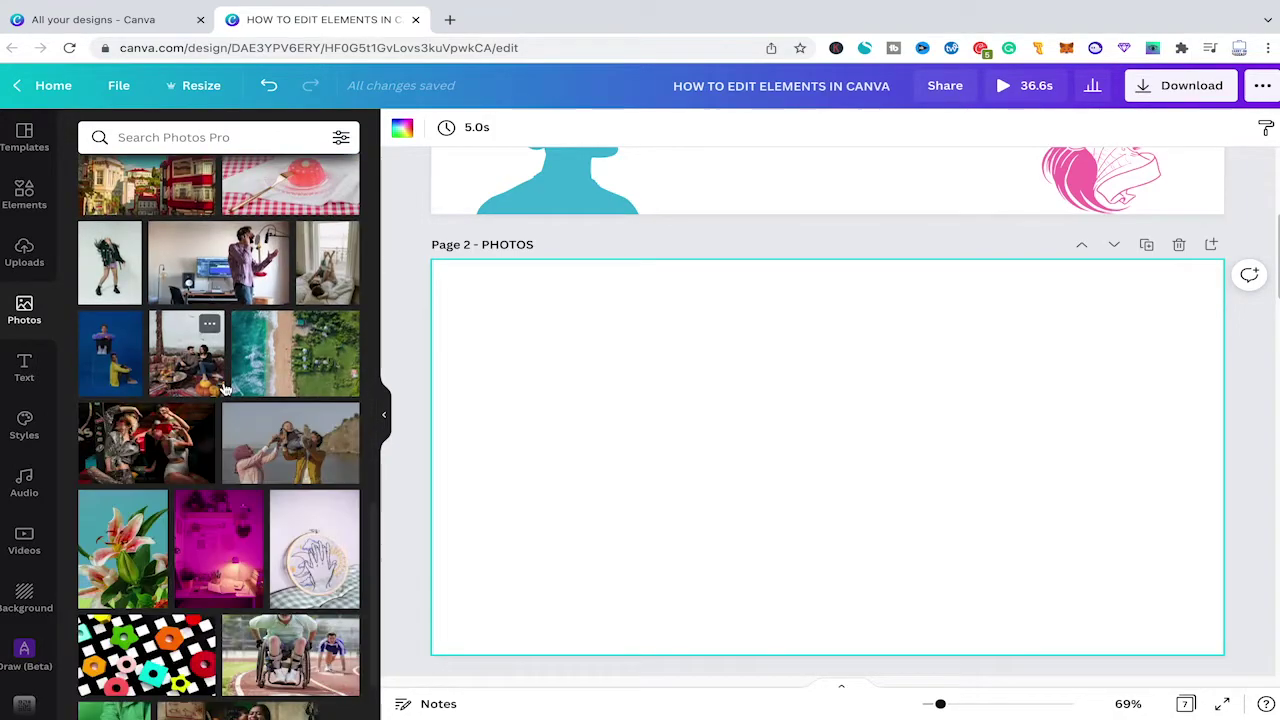
{"action": "scroll", "coordinate": [237, 391], "scroll_direction": "down", "scroll_amount": 4}
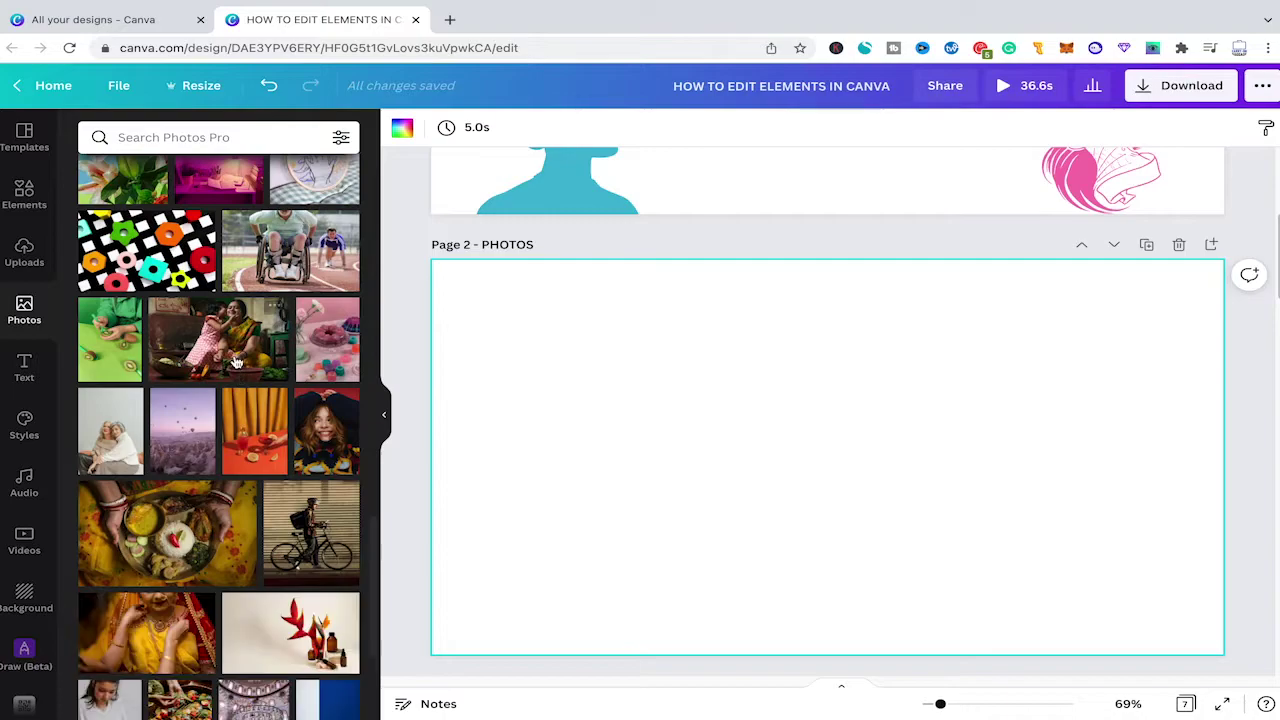
{"action": "scroll", "coordinate": [237, 362], "scroll_direction": "down", "scroll_amount": 8}
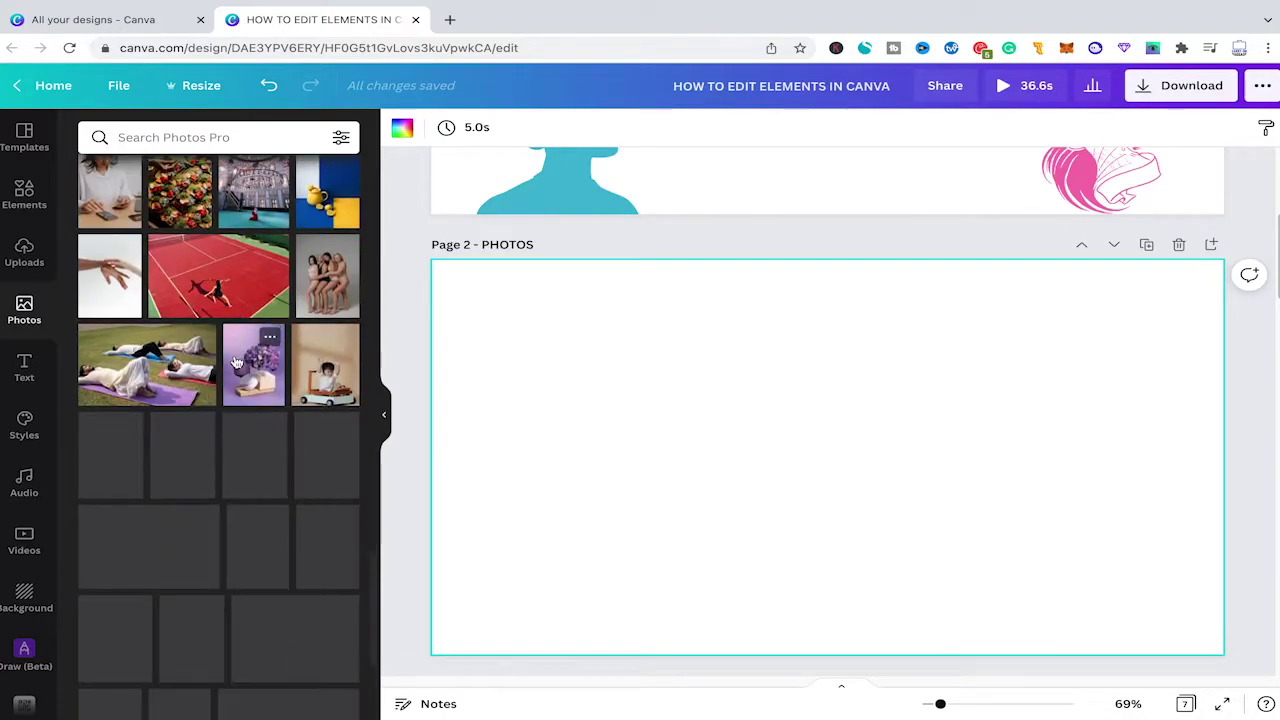
{"action": "scroll", "coordinate": [205, 355], "scroll_direction": "down", "scroll_amount": 5}
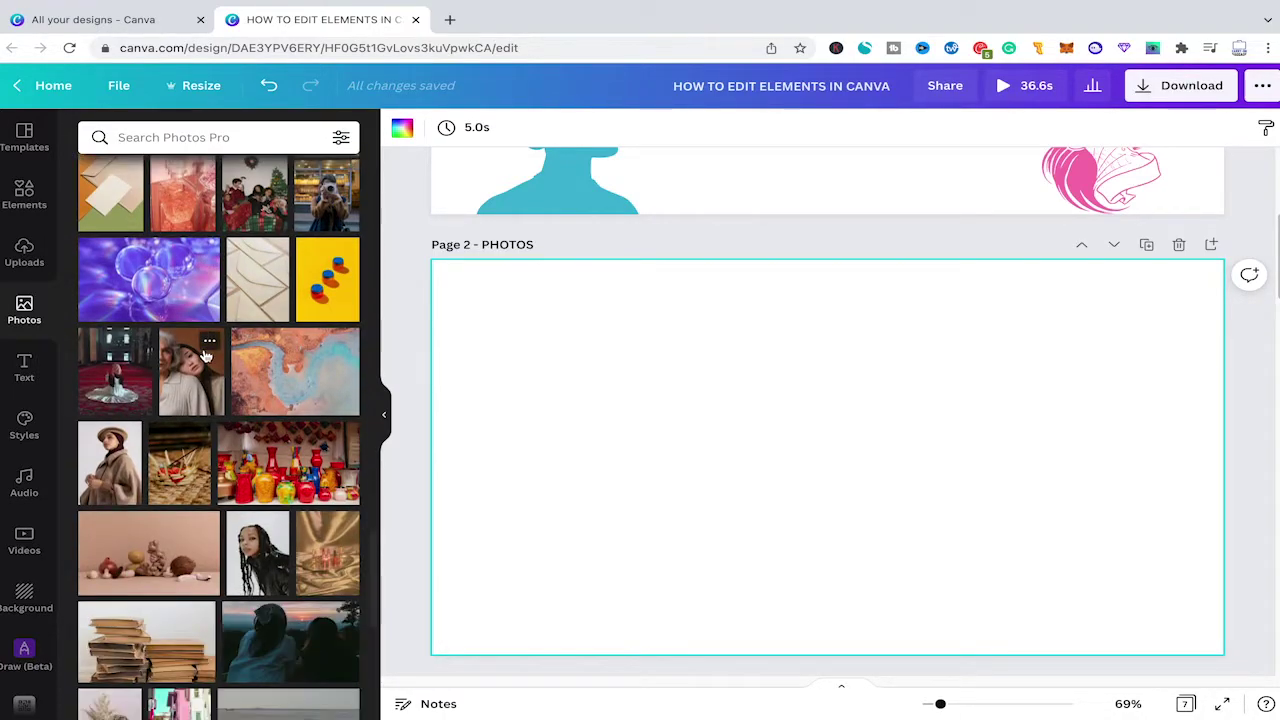
{"action": "scroll", "coordinate": [208, 380], "scroll_direction": "down", "scroll_amount": 12}
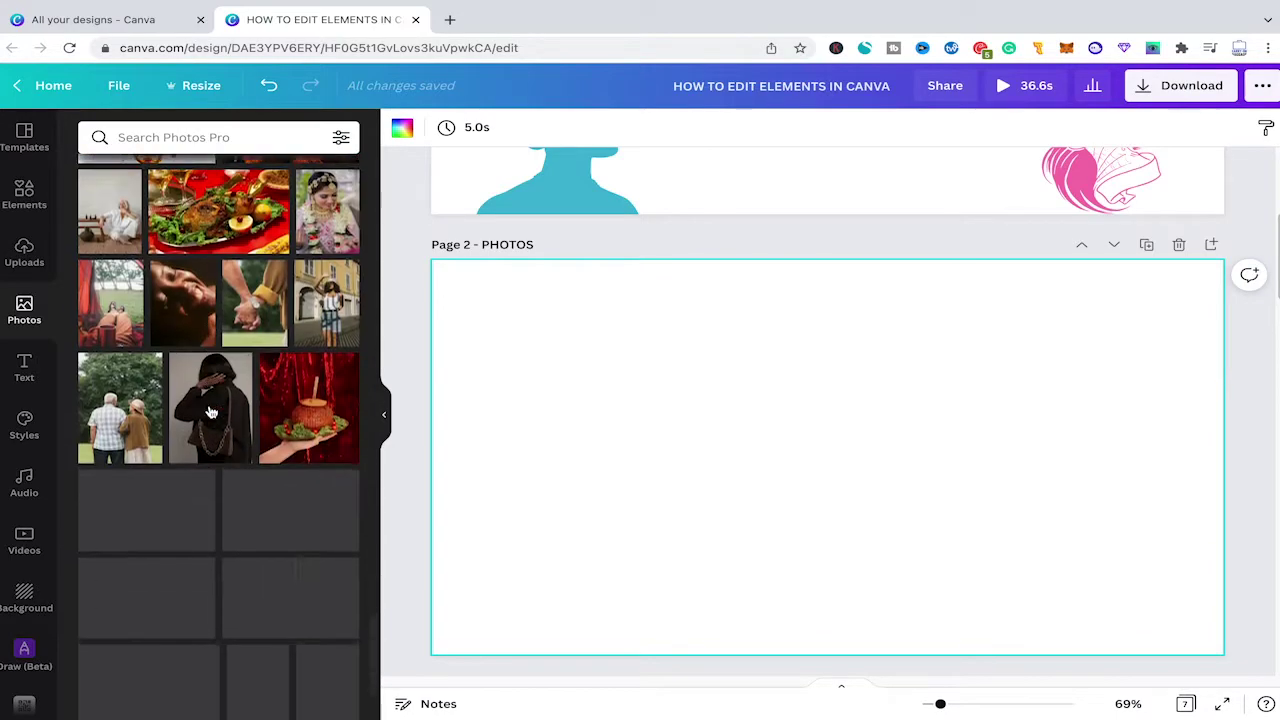
{"action": "scroll", "coordinate": [211, 412], "scroll_direction": "down", "scroll_amount": 1}
{"action": "left_click_drag", "start_coordinate": [145, 455], "coordinate": [517, 386]}
{"action": "left_click_drag", "start_coordinate": [600, 380], "coordinate": [461, 376]}
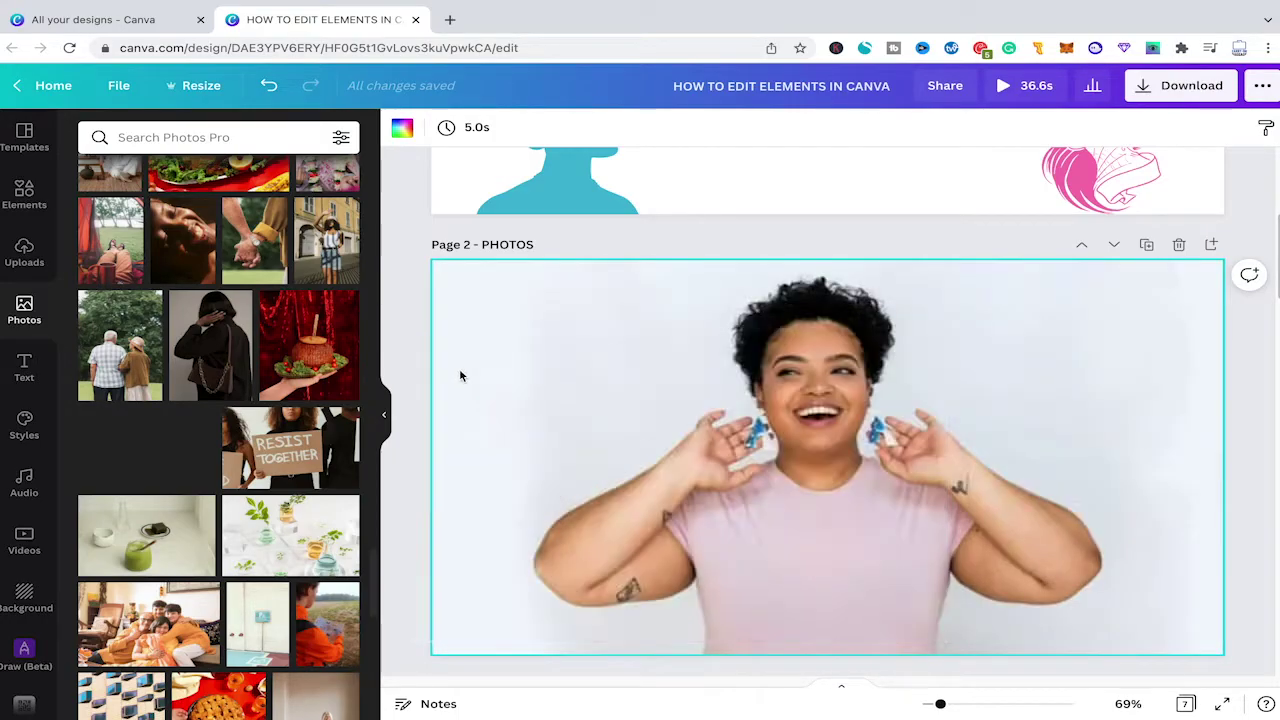
- Remove the background from the photo of the smiling woman with the Background Remover
{"action": "left_click", "coordinate": [746, 390]}
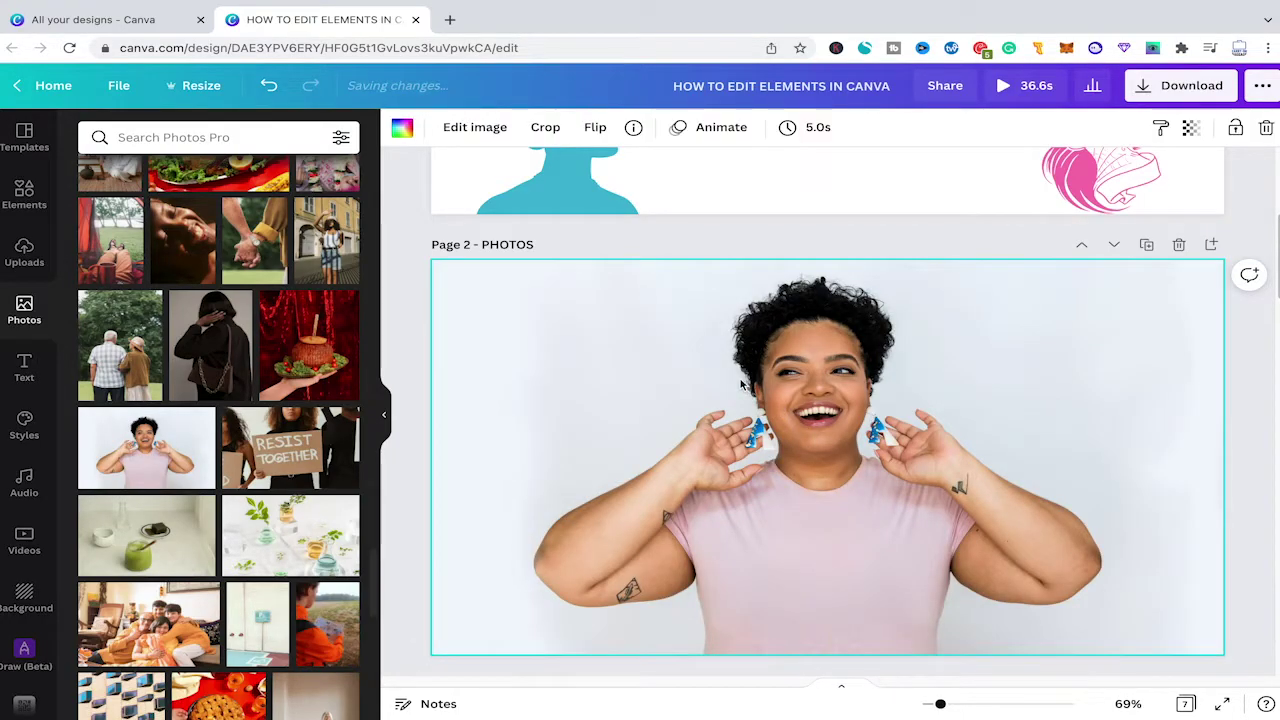
{"action": "left_click", "coordinate": [476, 125]}
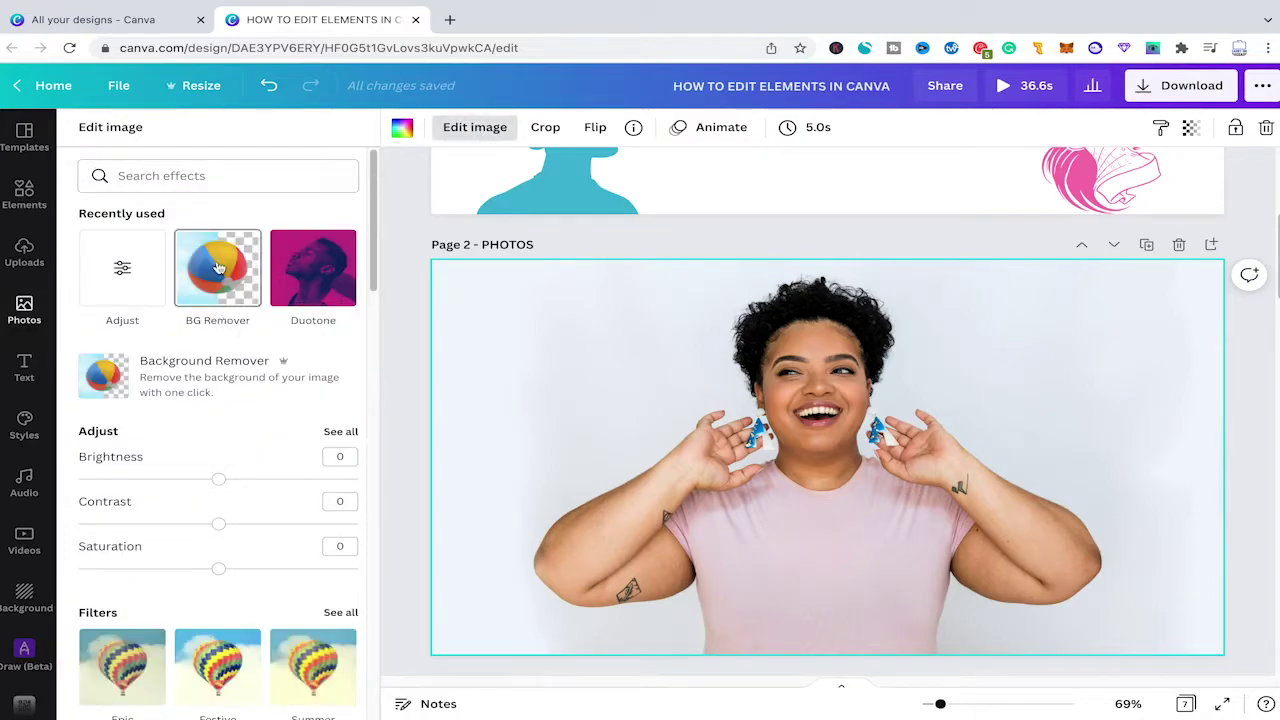
{"action": "left_click", "coordinate": [218, 268]}
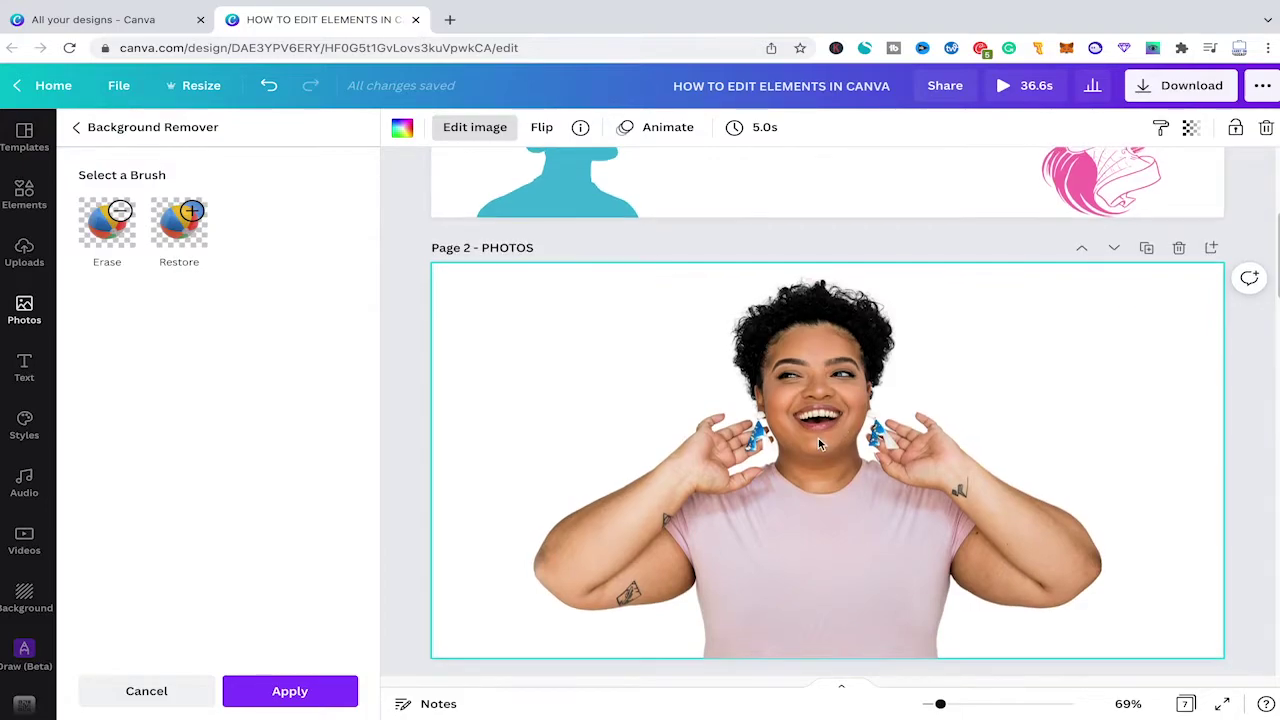
{"action": "right_click", "coordinate": [872, 402]}
{"action": "left_click", "coordinate": [770, 402]}
{"action": "left_click", "coordinate": [810, 407]}
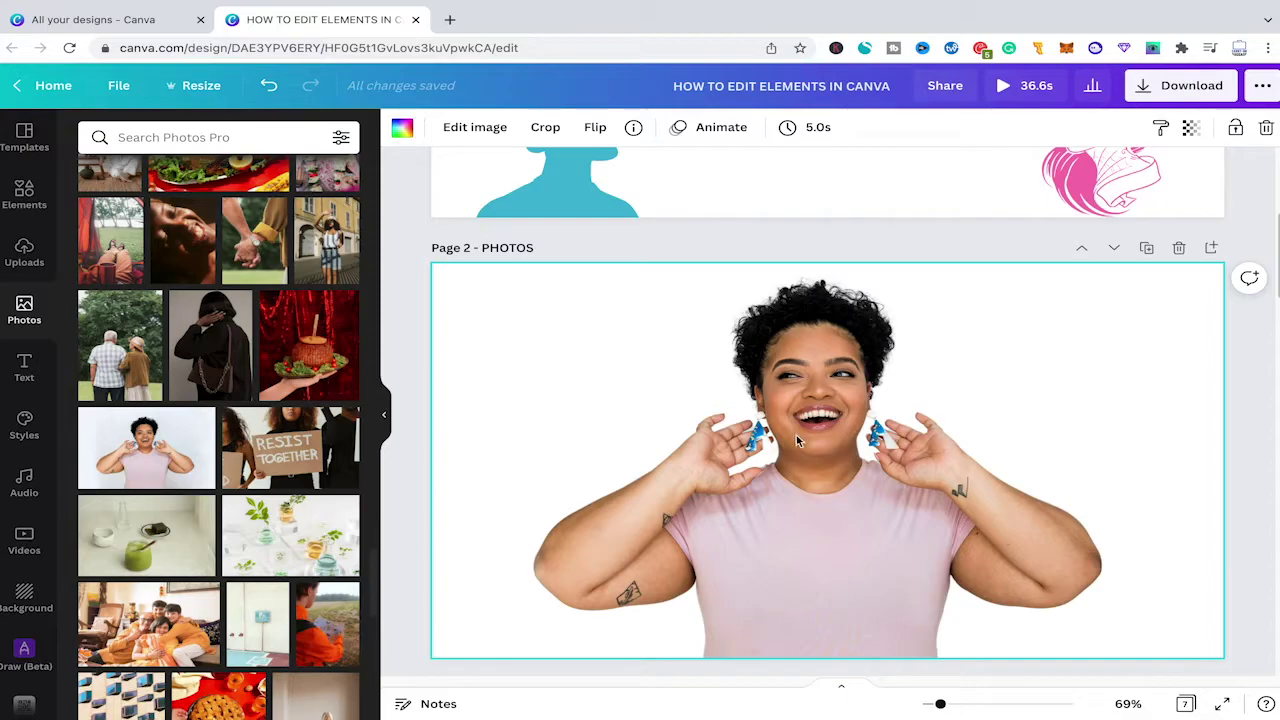
- Detach the woman cutout from the page background and reposition it on the page
{"action": "right_click", "coordinate": [810, 444]}
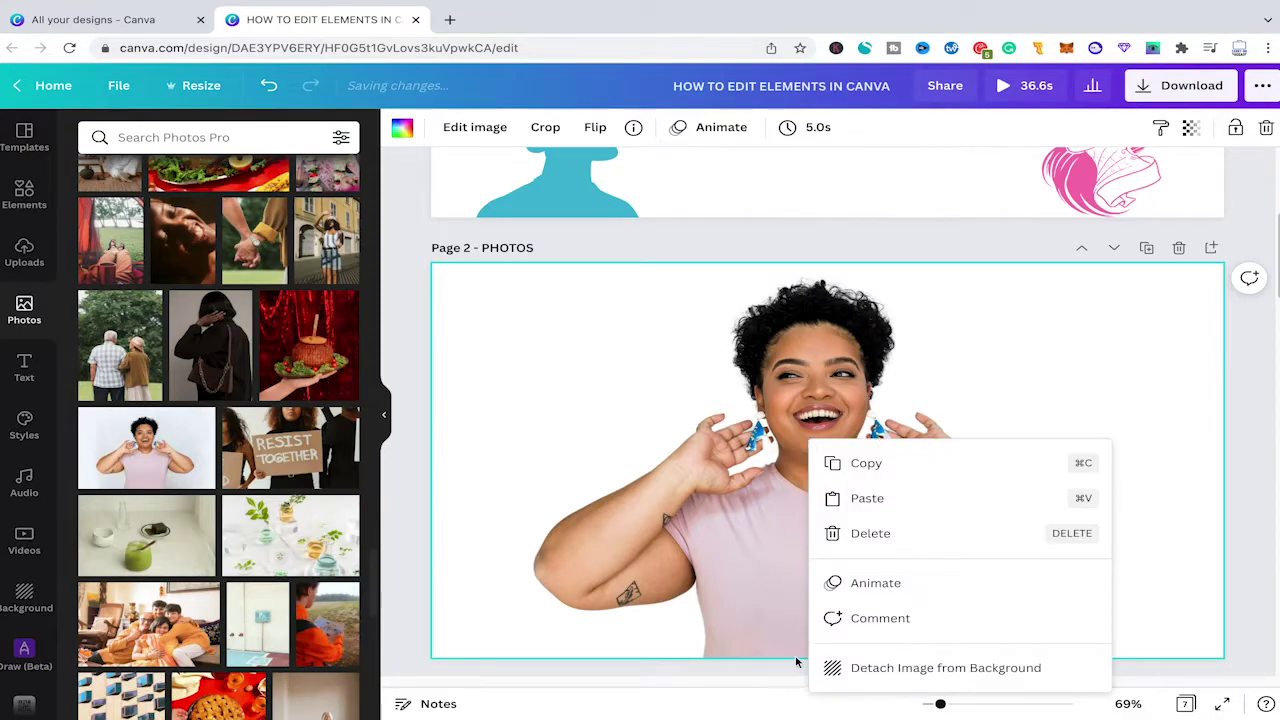
{"action": "left_click", "coordinate": [938, 668]}
{"action": "left_click_drag", "start_coordinate": [975, 565], "coordinate": [1005, 456]}
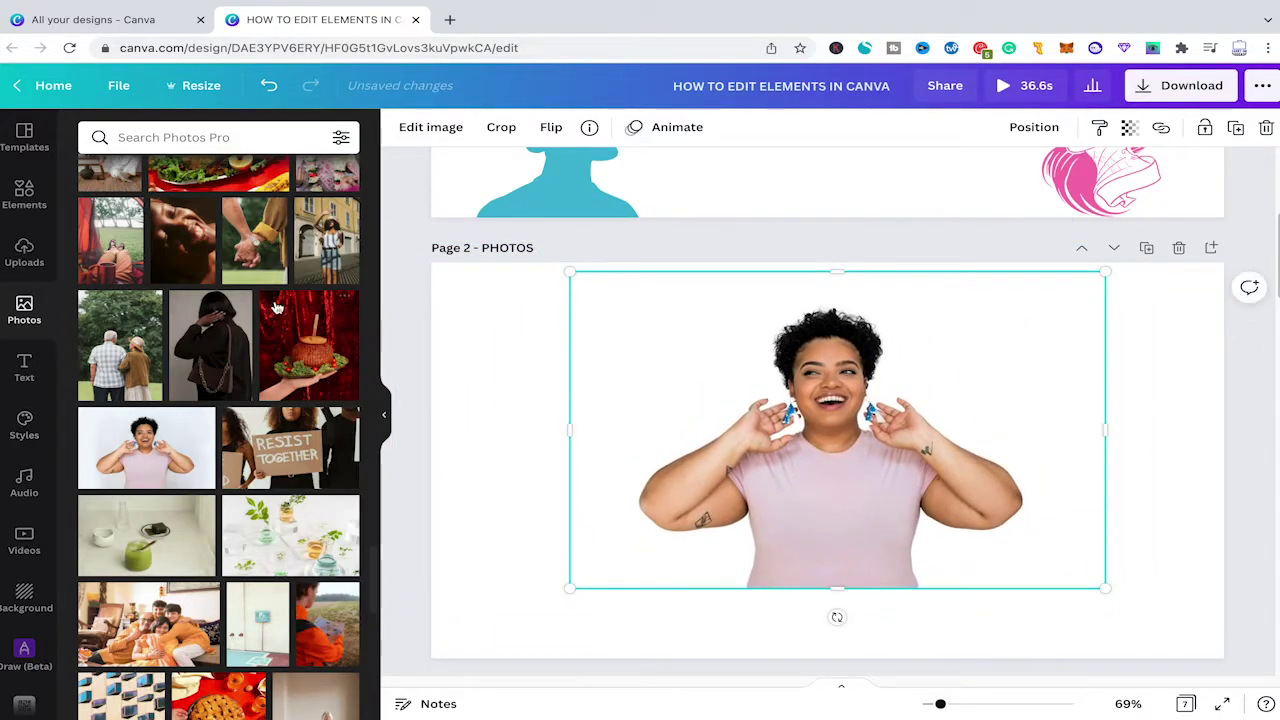
- Set the crowded beach photo as the PHOTOS page background and enlarge and reposition the woman cutout in front of it
{"action": "scroll", "coordinate": [225, 445], "scroll_direction": "down", "scroll_amount": 5}
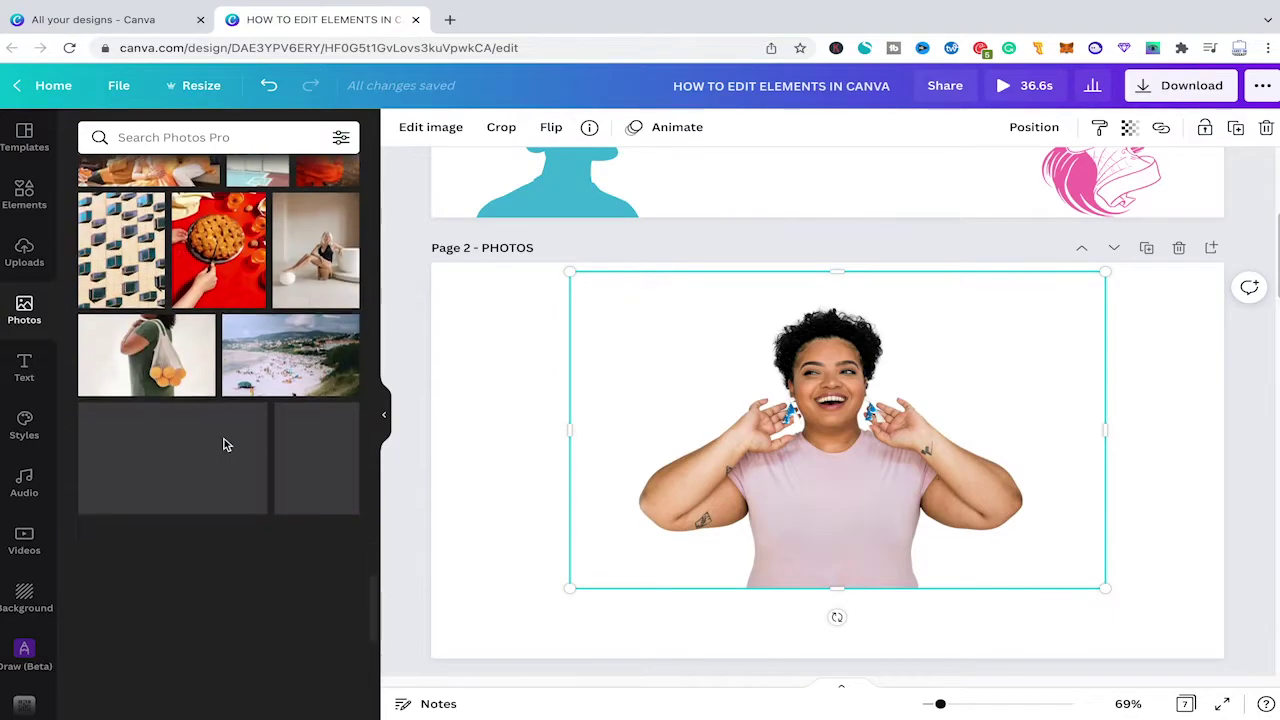
{"action": "scroll", "coordinate": [230, 420], "scroll_direction": "down", "scroll_amount": 2}
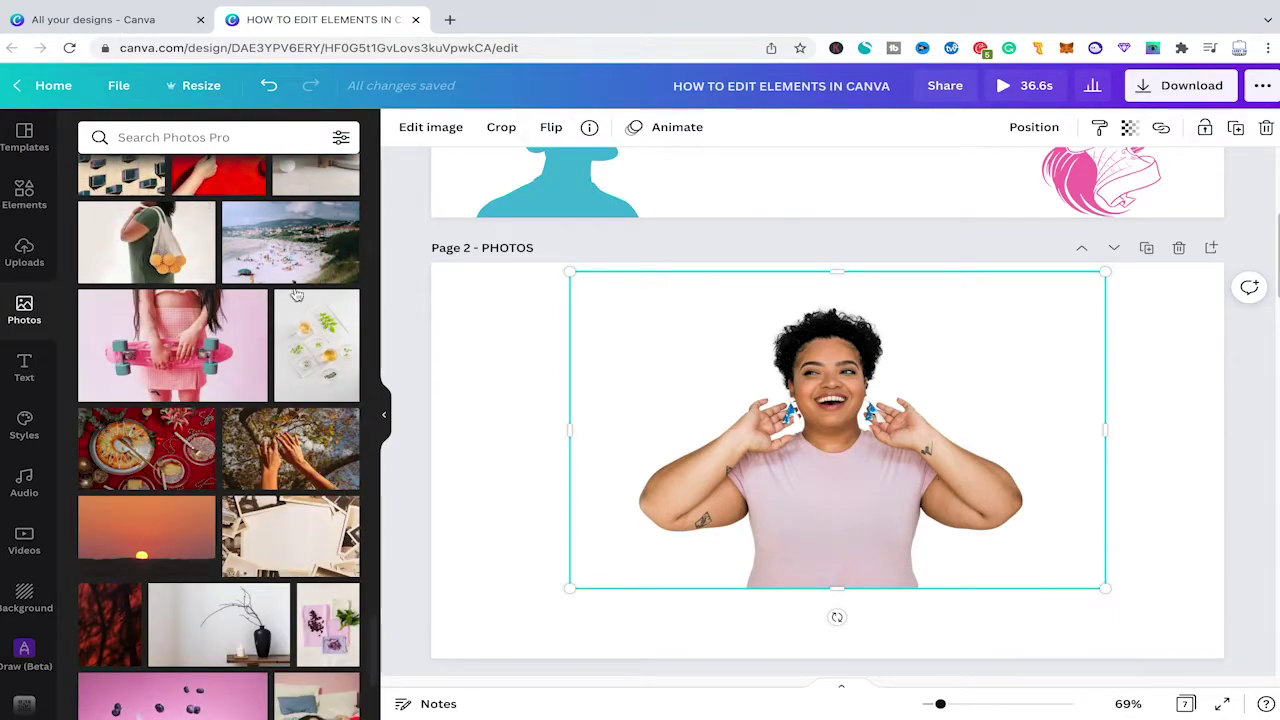
{"action": "left_click_drag", "start_coordinate": [282, 253], "coordinate": [553, 489]}
{"action": "left_click_drag", "start_coordinate": [948, 360], "coordinate": [1047, 316]}
{"action": "left_click_drag", "start_coordinate": [774, 550], "coordinate": [709, 556]}
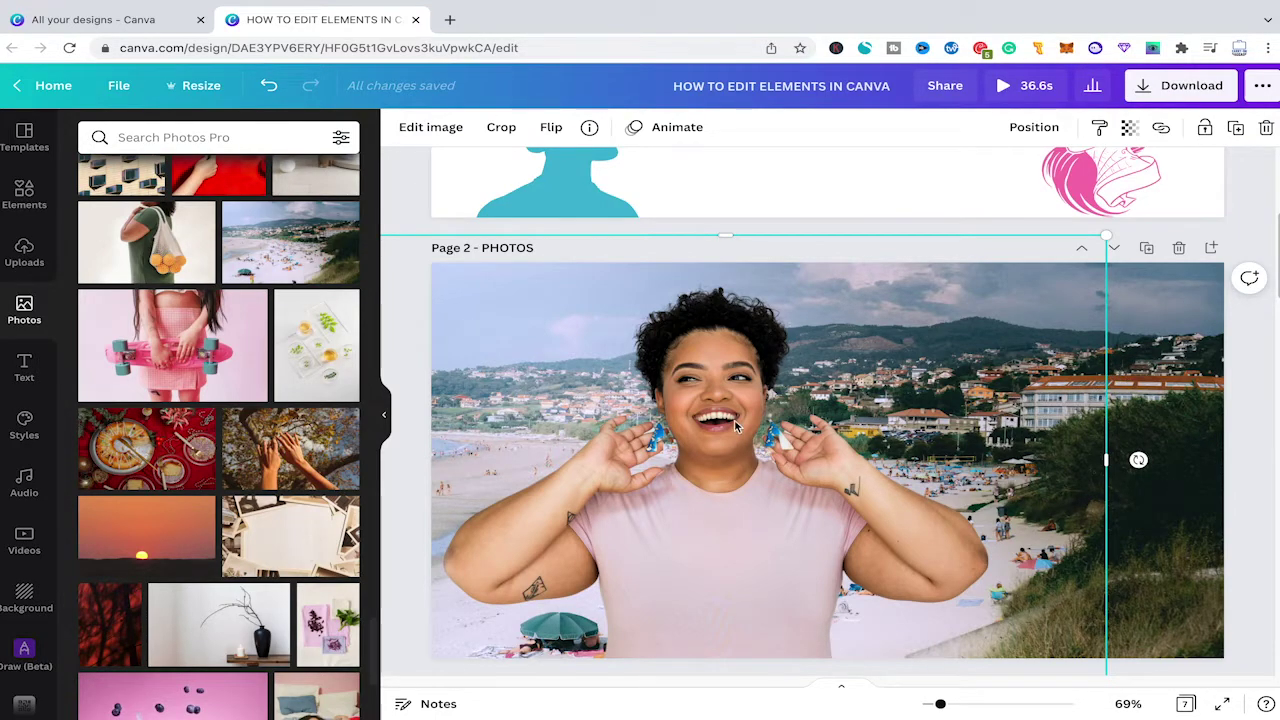
{"action": "left_click_drag", "start_coordinate": [735, 425], "coordinate": [748, 422]}
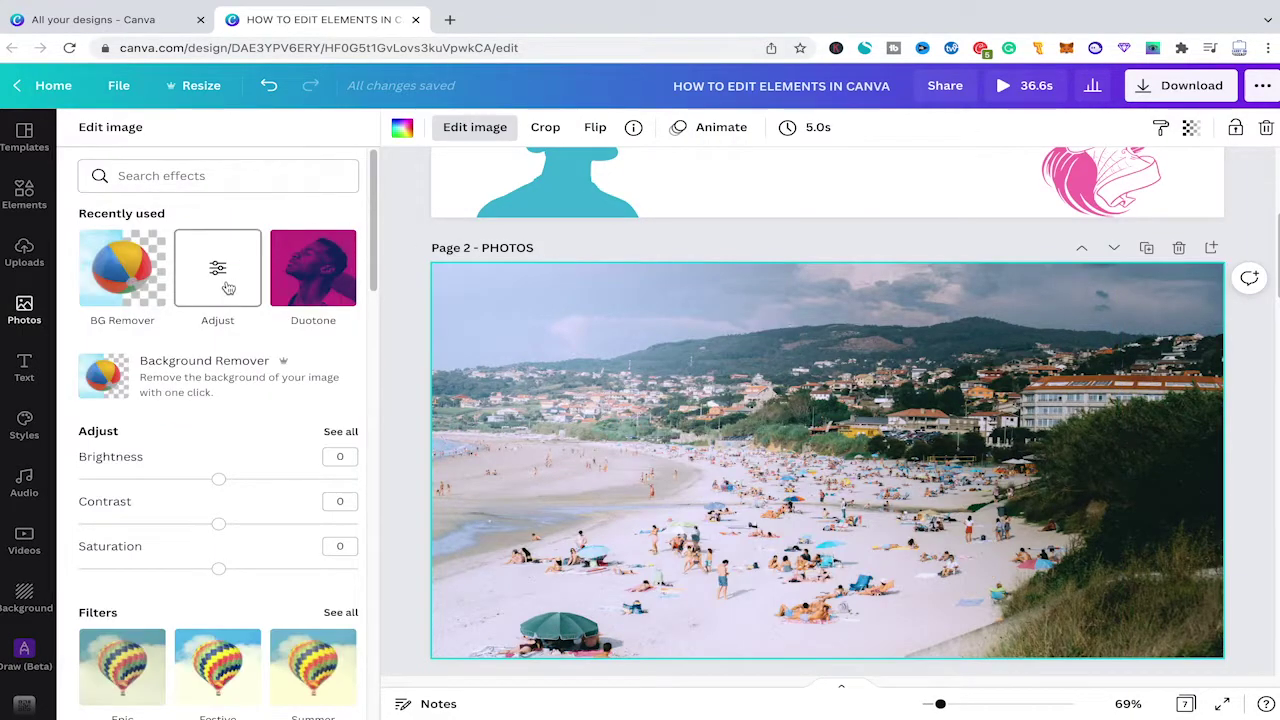
- Try the Festive filter on the crowded beach photo
{"action": "scroll", "coordinate": [280, 420], "scroll_direction": "down", "scroll_amount": 3}
{"action": "scroll", "coordinate": [348, 491], "scroll_direction": "down", "scroll_amount": 2}
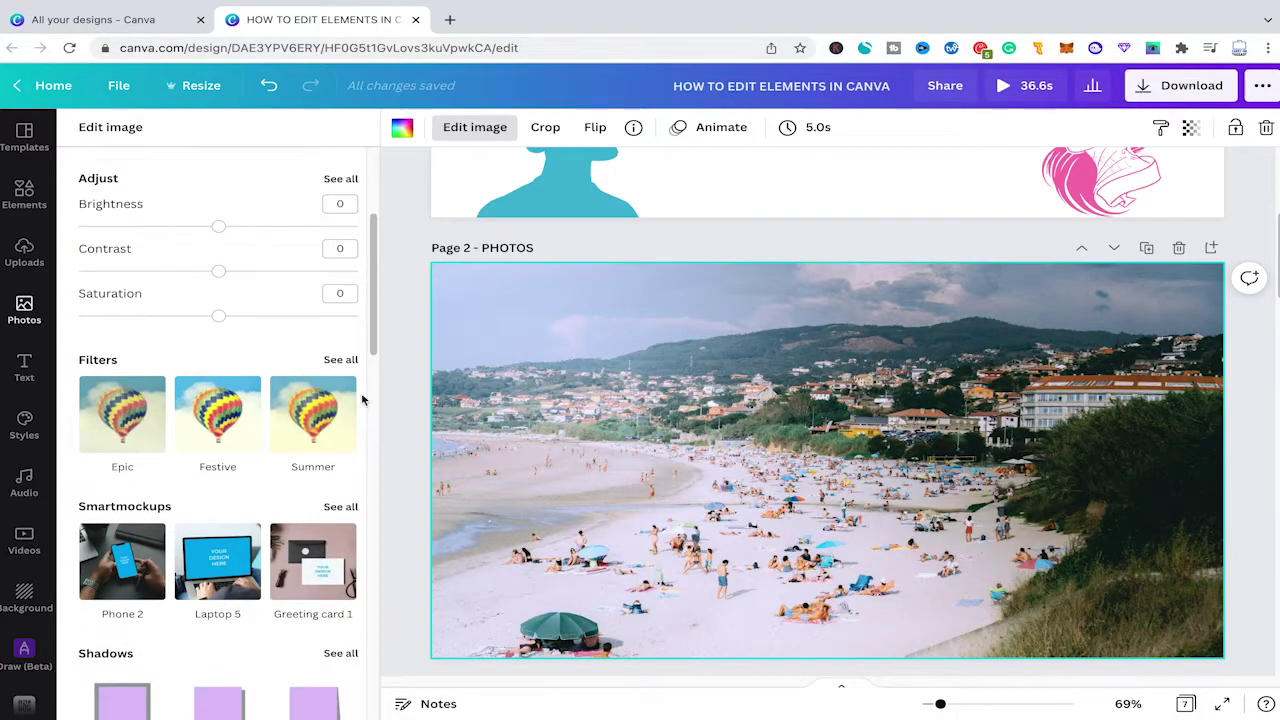
{"action": "left_click", "coordinate": [229, 418]}
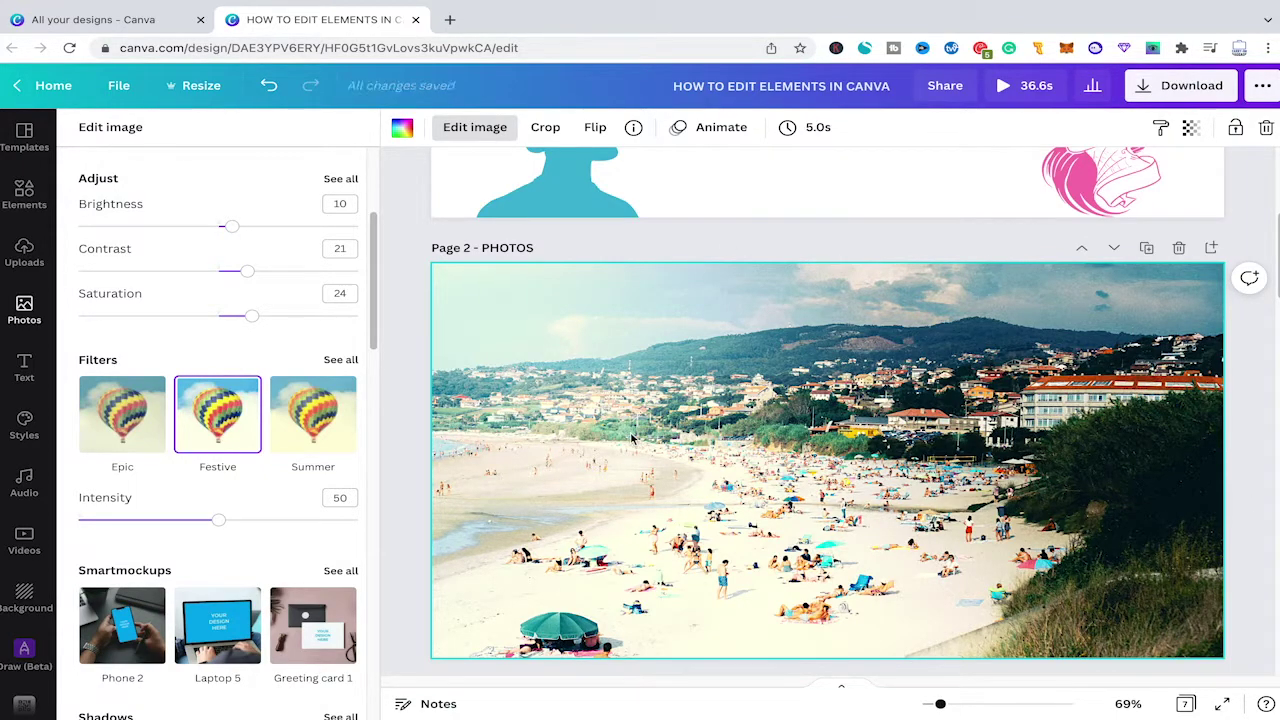
- Put the crowded beach photo into the Laptop frame from the image effects
{"action": "scroll", "coordinate": [703, 386], "scroll_direction": "up", "scroll_amount": 2}
{"action": "scroll", "coordinate": [703, 386], "scroll_direction": "down", "scroll_amount": 2}
{"action": "scroll", "coordinate": [295, 458], "scroll_direction": "down", "scroll_amount": 3}
{"action": "scroll", "coordinate": [295, 458], "scroll_direction": "down", "scroll_amount": 3}
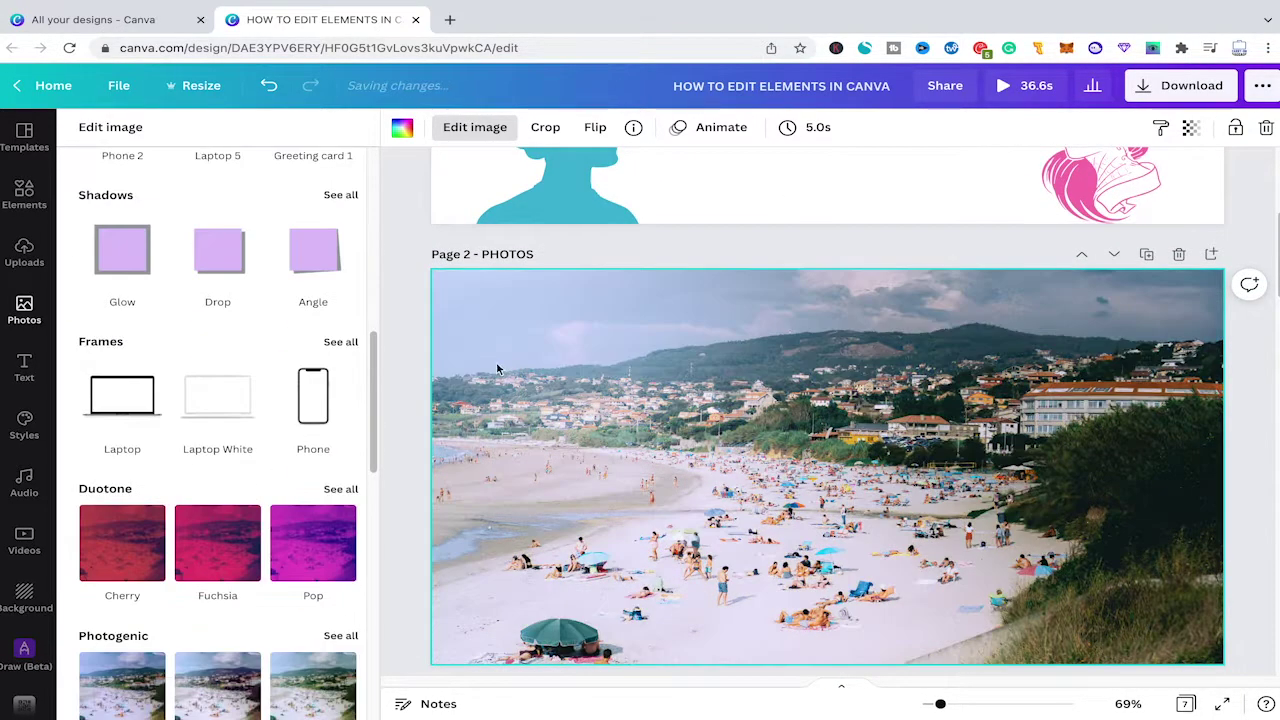
{"action": "scroll", "coordinate": [217, 255], "scroll_direction": "down", "scroll_amount": 1}
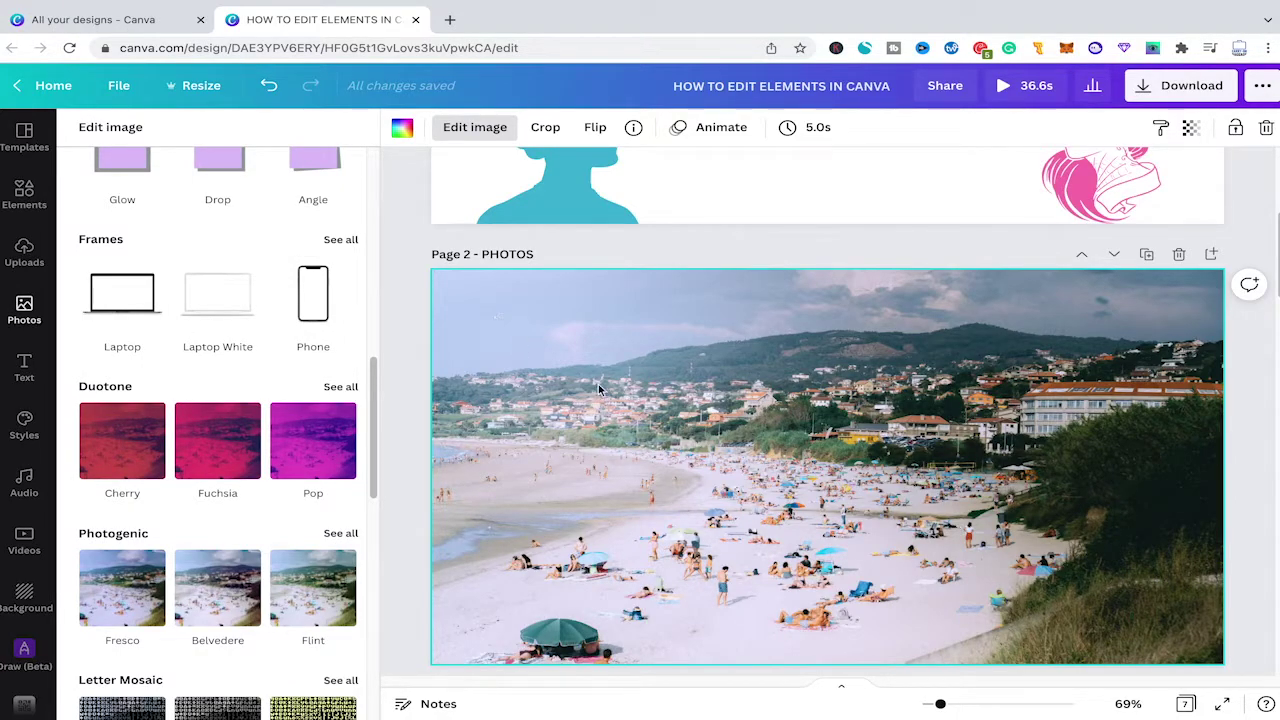
{"action": "left_click", "coordinate": [122, 293]}
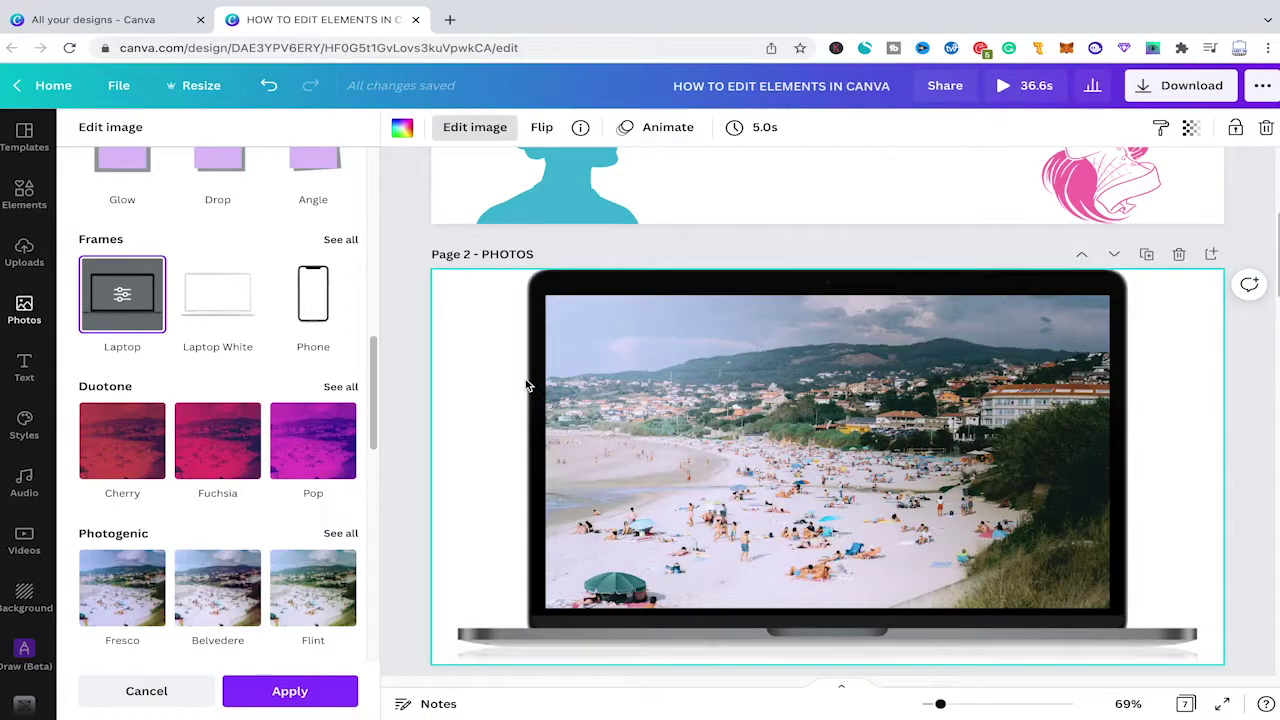
- Go to the FRAMES page, search the elements library for "frames" and browse the available frame designs
{"action": "scroll", "coordinate": [768, 411], "scroll_direction": "down", "scroll_amount": 1}
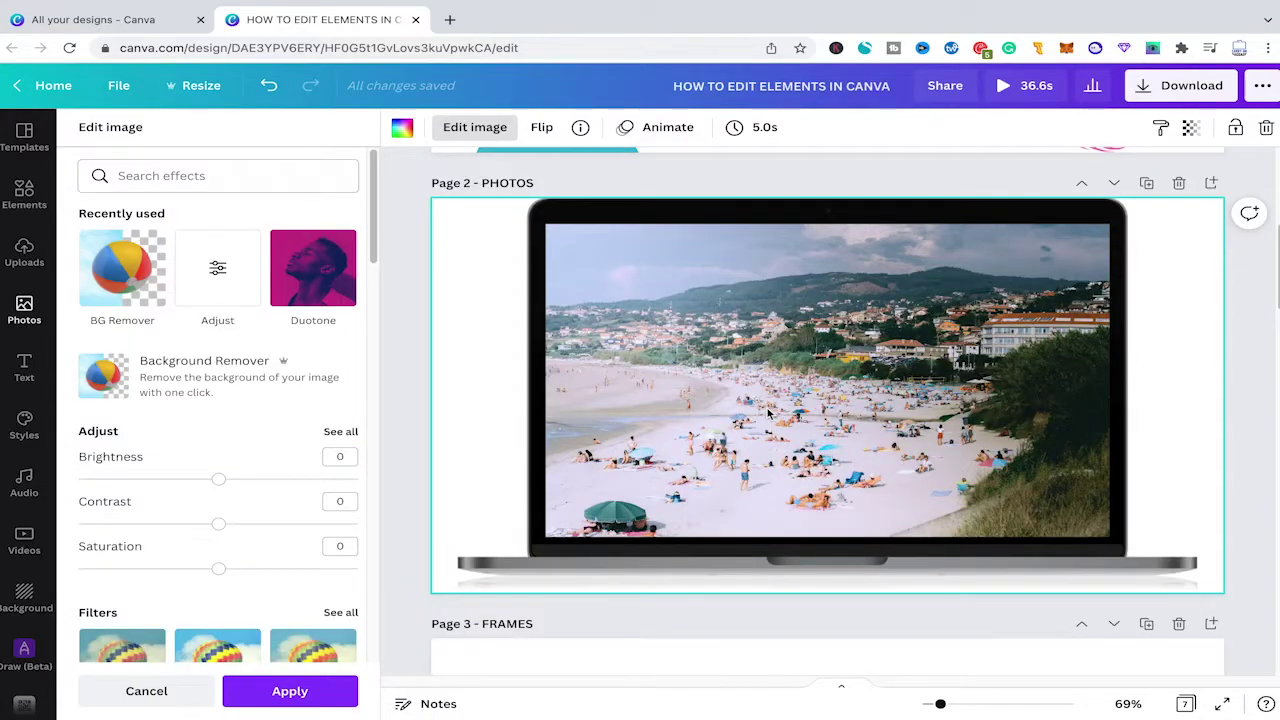
{"action": "scroll", "coordinate": [757, 338], "scroll_direction": "down", "scroll_amount": 1}
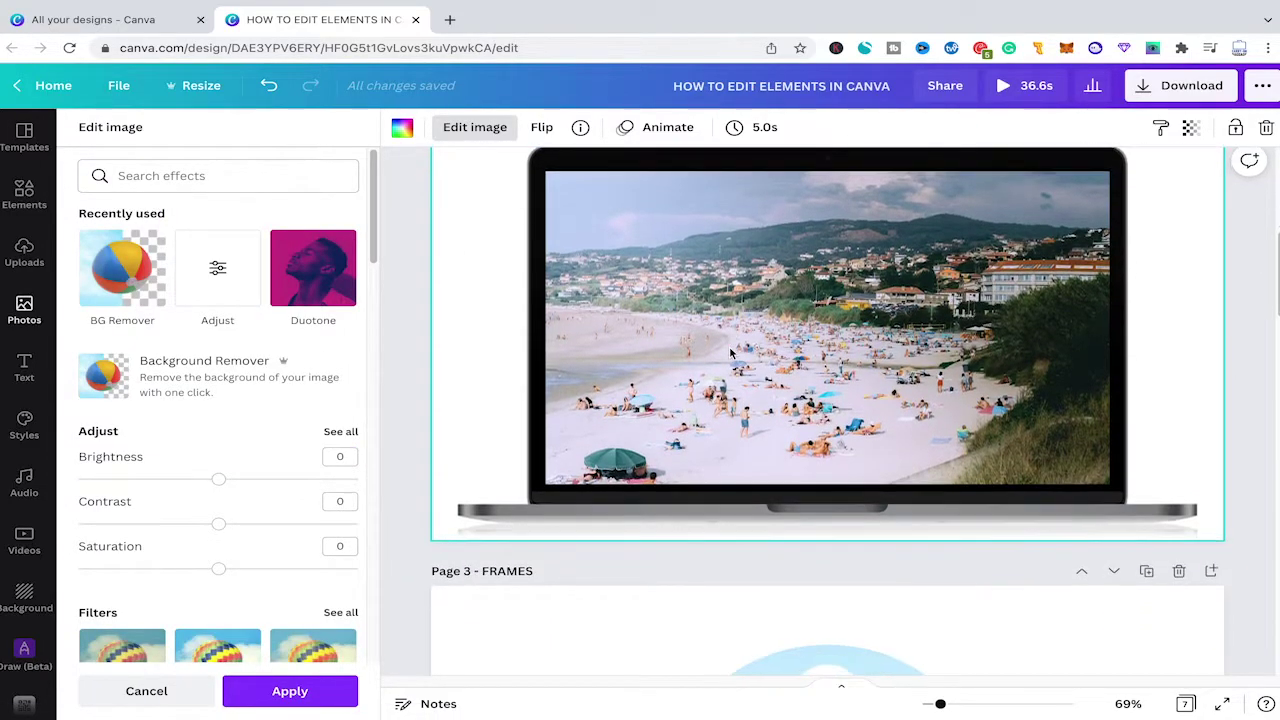
{"action": "scroll", "coordinate": [600, 360], "scroll_direction": "down", "scroll_amount": 5}
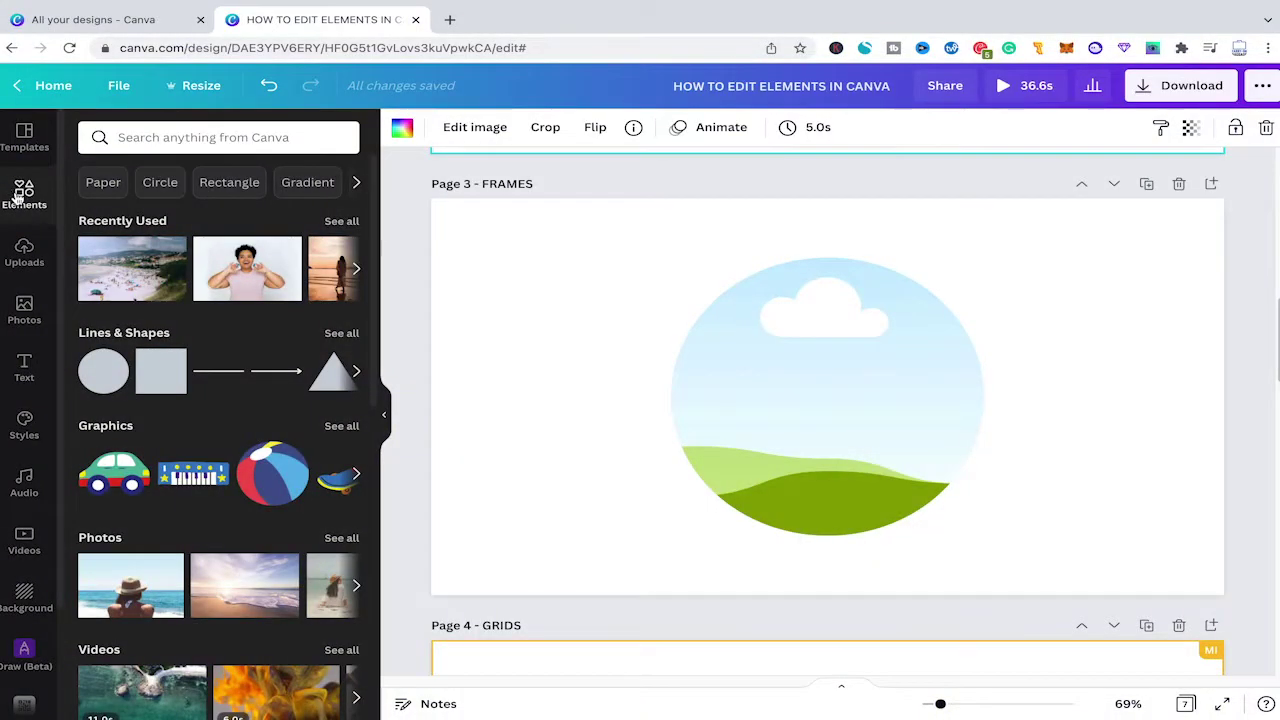
{"action": "left_click", "coordinate": [183, 140]}
{"action": "type", "text": "frames"}
{"action": "key", "text": "Return"}
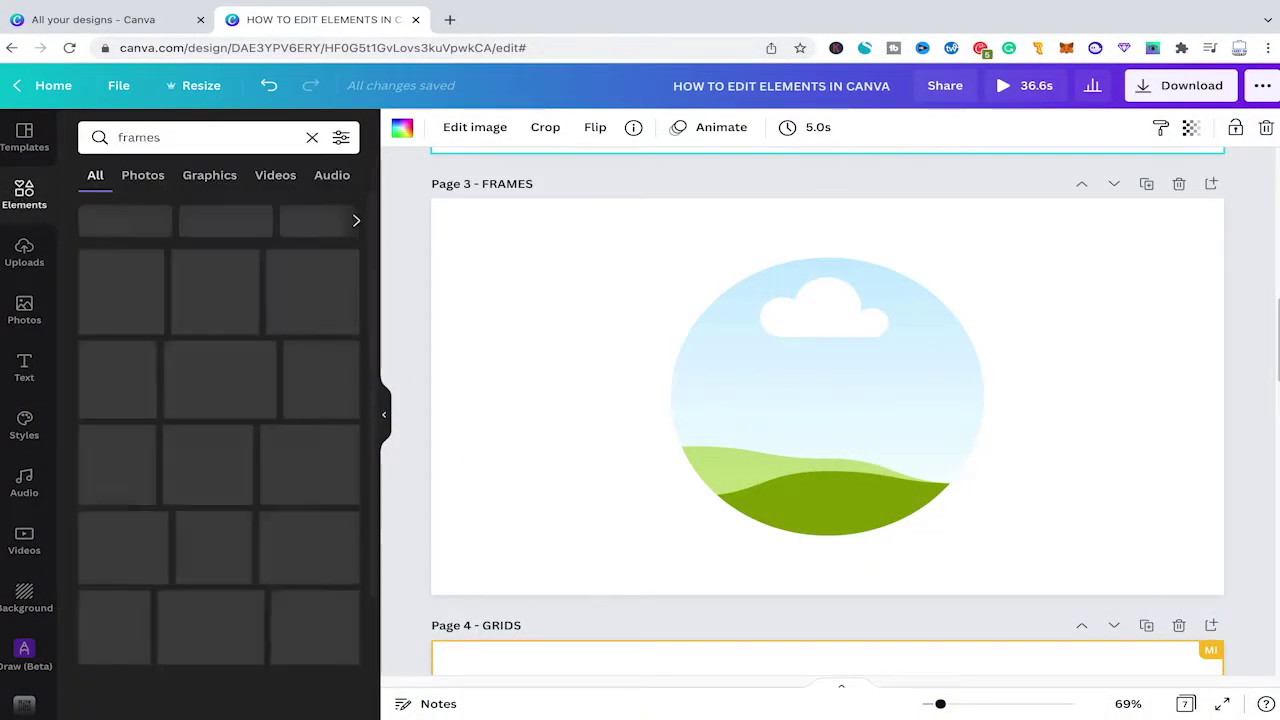
{"action": "scroll", "coordinate": [120, 290], "scroll_direction": "down", "scroll_amount": 3}
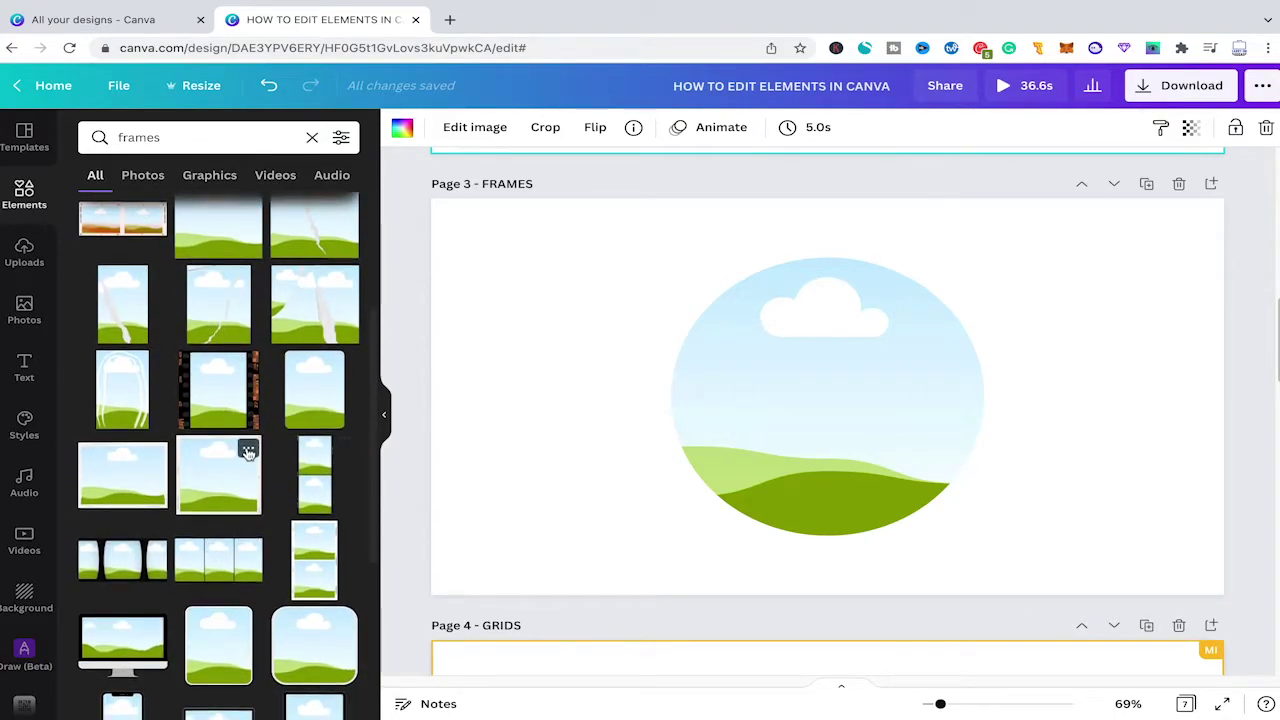
- Move the circular frame to the left side of the FRAMES page
{"action": "left_click", "coordinate": [794, 371]}
{"action": "left_click_drag", "start_coordinate": [794, 373], "coordinate": [633, 333]}
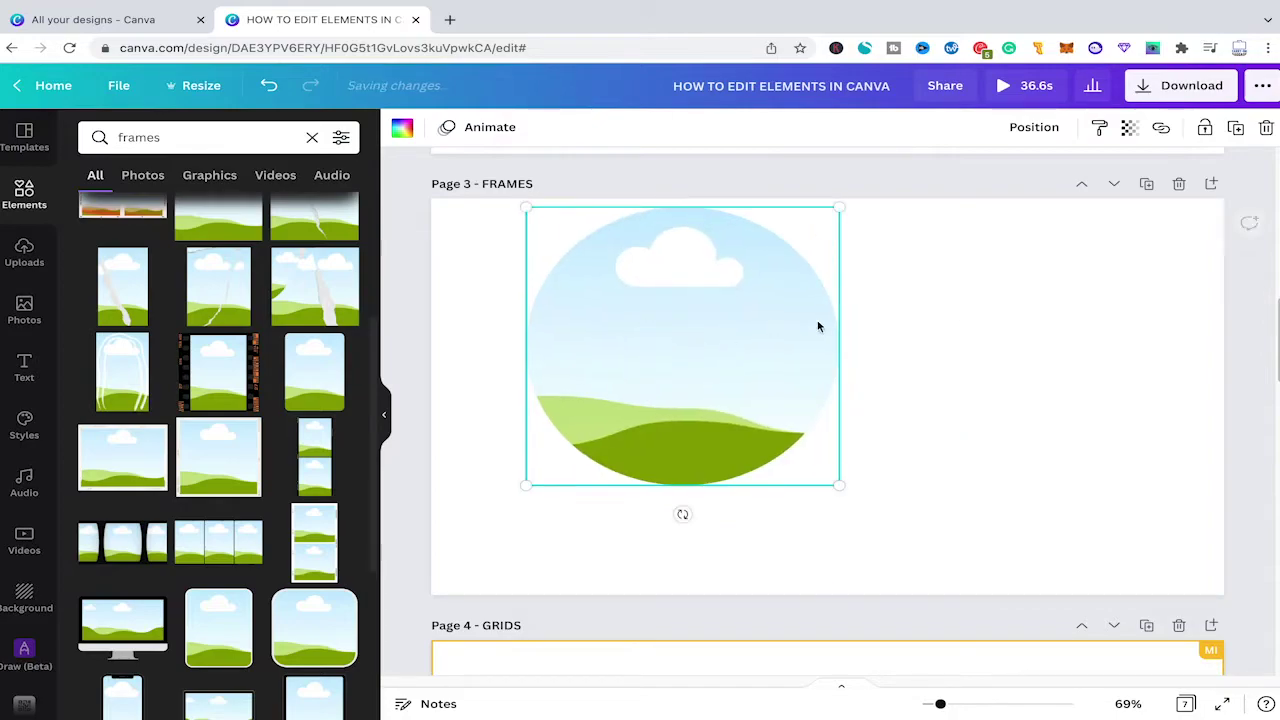
{"action": "left_click_drag", "start_coordinate": [740, 314], "coordinate": [666, 320]}
- Add the three-panel black-bordered frame to the FRAMES page, shrink it and place it at the upper right beside the circular frame
{"action": "left_click_drag", "start_coordinate": [245, 530], "coordinate": [788, 366]}
{"action": "left_click_drag", "start_coordinate": [1183, 333], "coordinate": [1074, 380]}
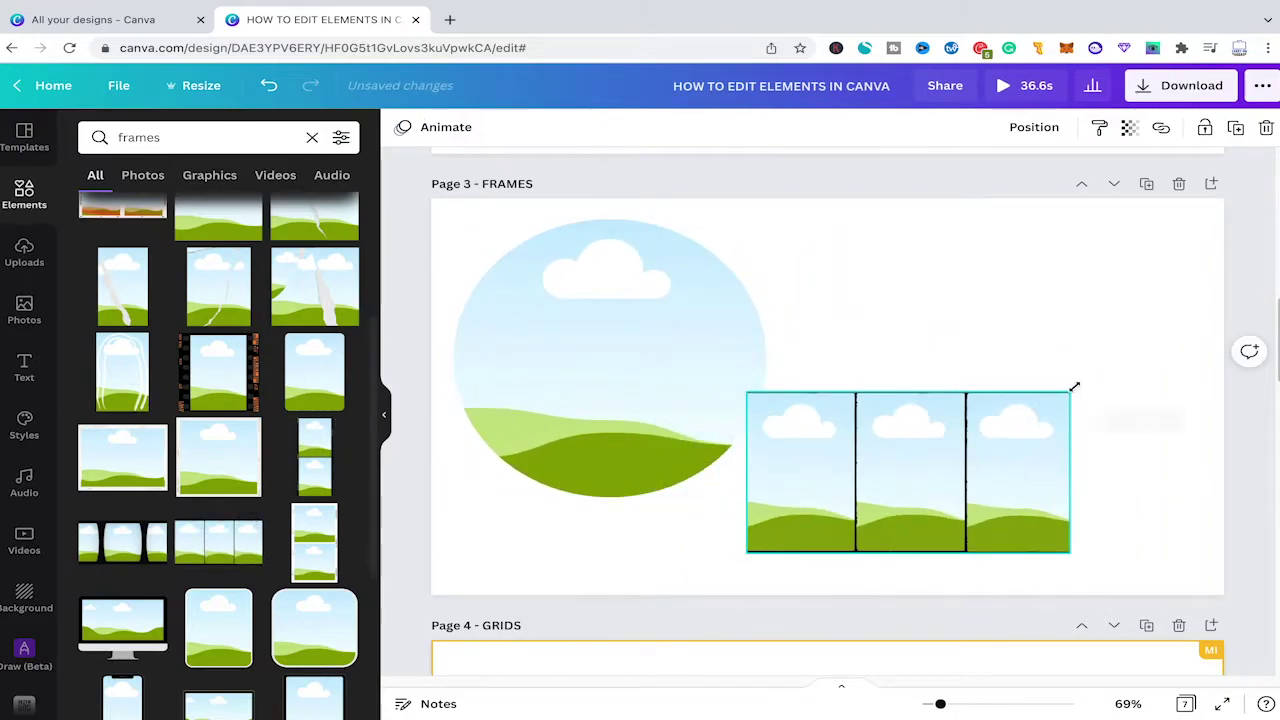
{"action": "left_click", "coordinate": [914, 483]}
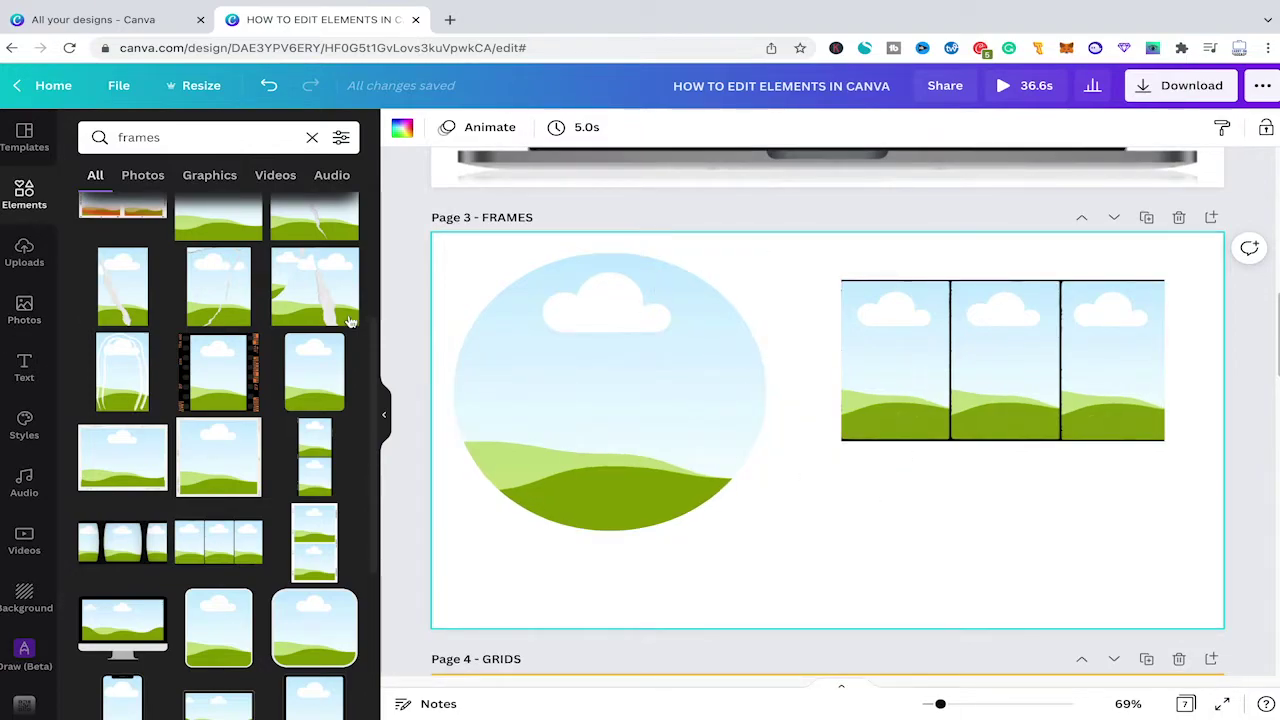
- Fill the circular frame on the FRAMES page with the pink blueberry bowl photo from the photo library
{"action": "scroll", "coordinate": [174, 274], "scroll_direction": "up", "scroll_amount": 3}
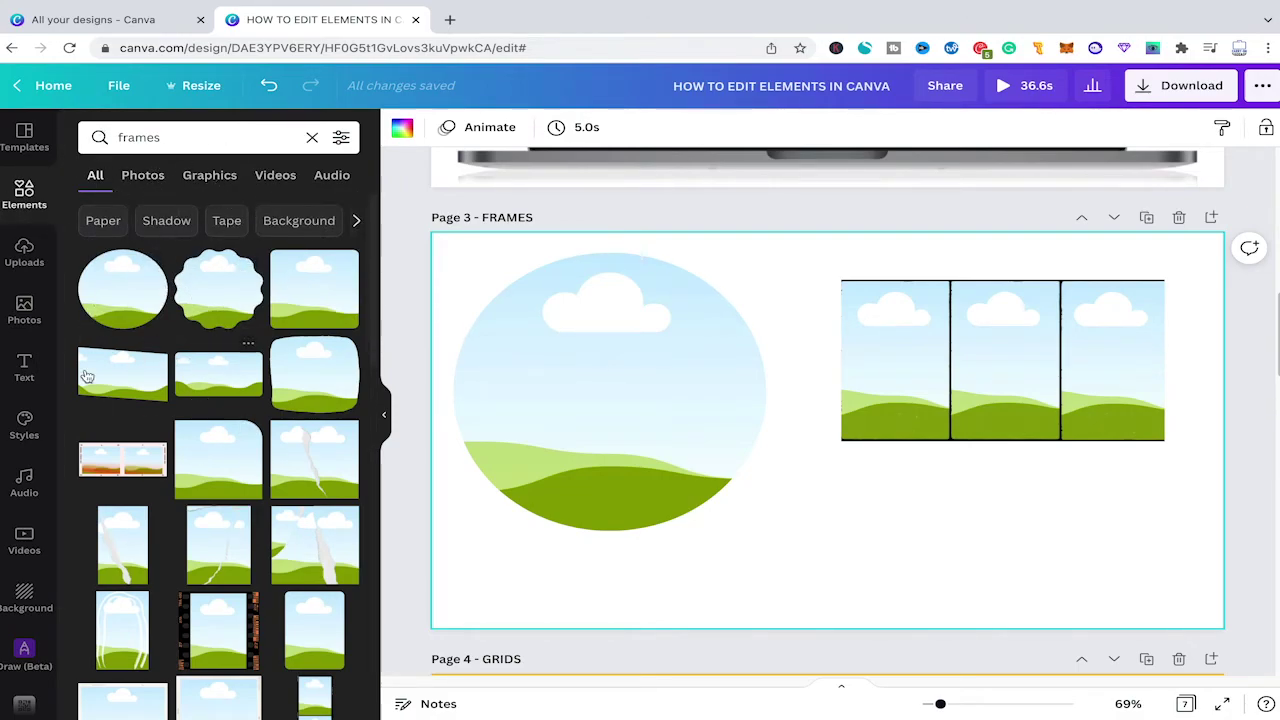
{"action": "left_click", "coordinate": [24, 303]}
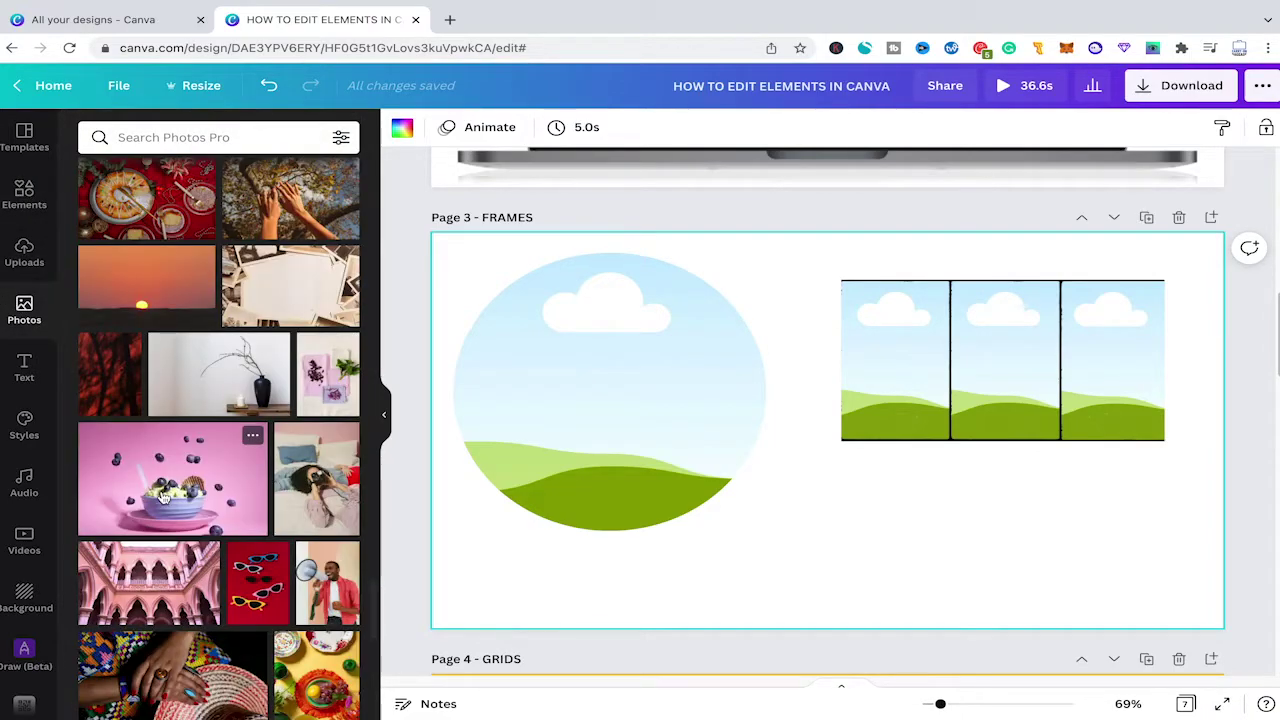
{"action": "left_click_drag", "start_coordinate": [266, 457], "coordinate": [561, 370]}
- Fill the three-panel frame with the ringed-hands photo, the red beaded clothing photo and the medicine-ball workout photo, one per panel
{"action": "scroll", "coordinate": [232, 484], "scroll_direction": "down", "scroll_amount": 3}
{"action": "left_click_drag", "start_coordinate": [205, 560], "coordinate": [895, 360]}
{"action": "scroll", "coordinate": [207, 560], "scroll_direction": "down", "scroll_amount": 3}
{"action": "left_click_drag", "start_coordinate": [268, 472], "coordinate": [995, 355]}
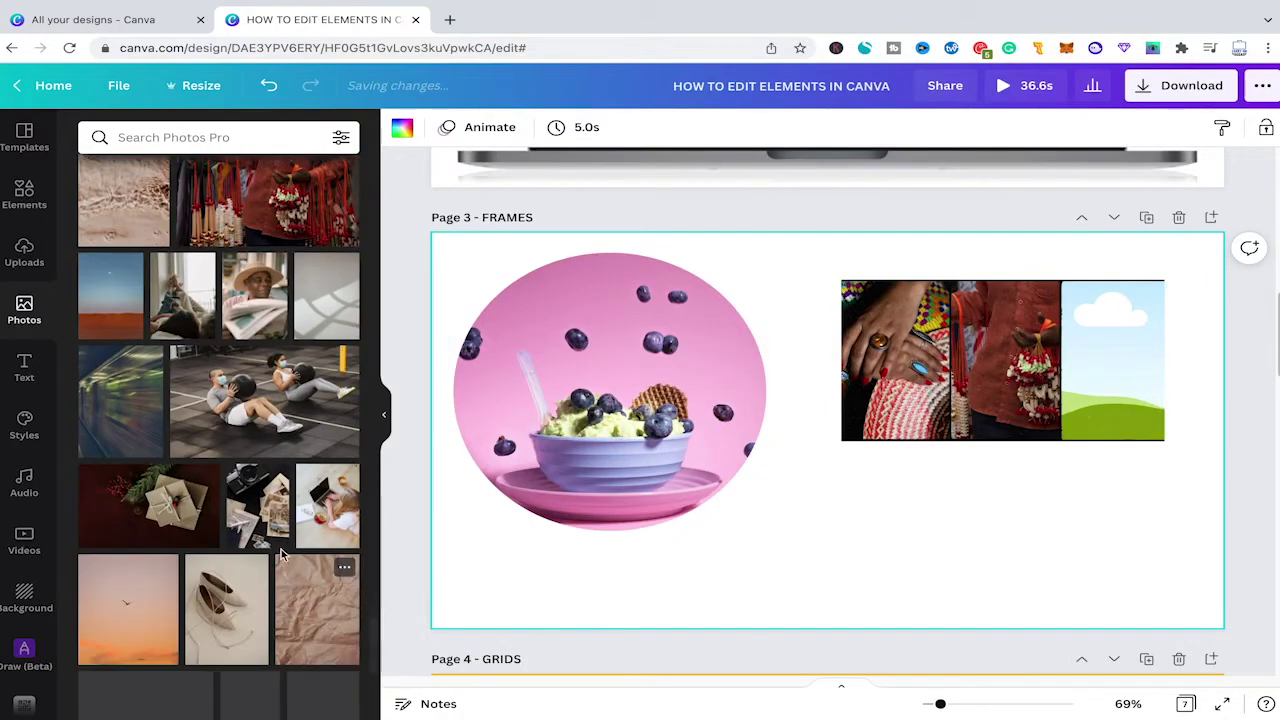
{"action": "left_click_drag", "start_coordinate": [265, 400], "coordinate": [1105, 360]}
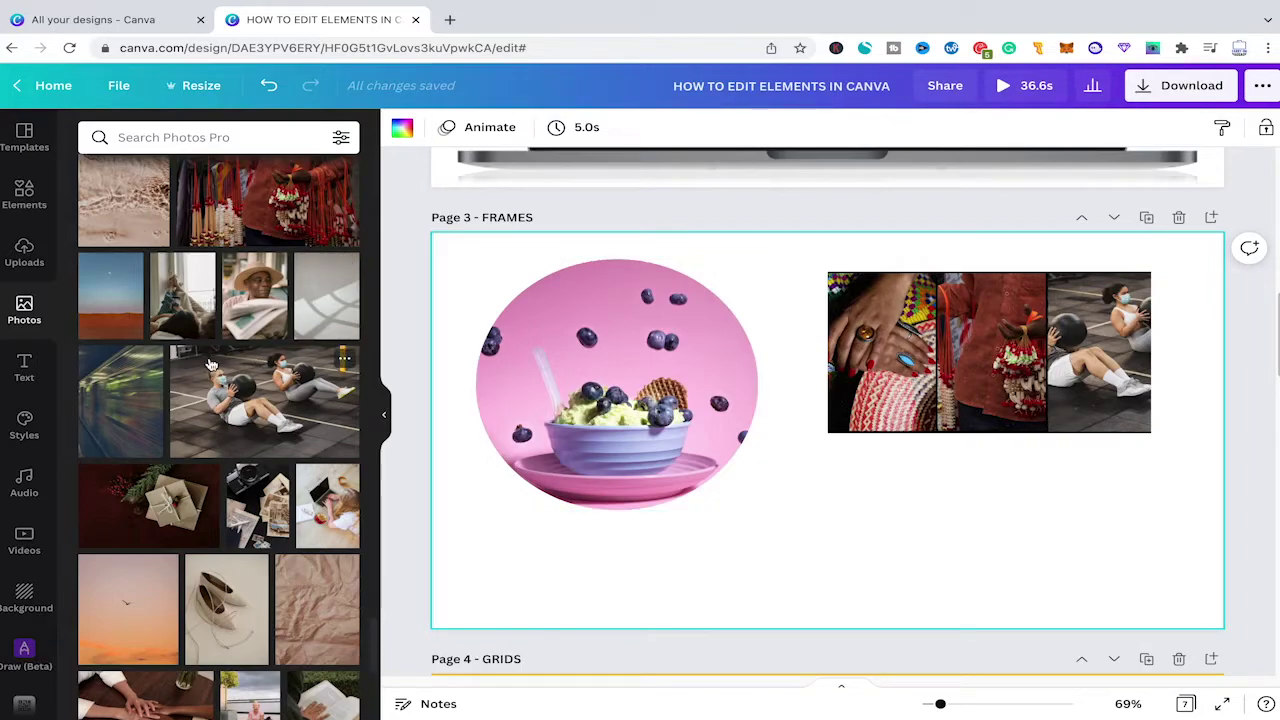
- Search the elements library for "frames" and place the scalloped circle frame below the three-panel frame
{"action": "scroll", "coordinate": [222, 423], "scroll_direction": "up", "scroll_amount": 1}
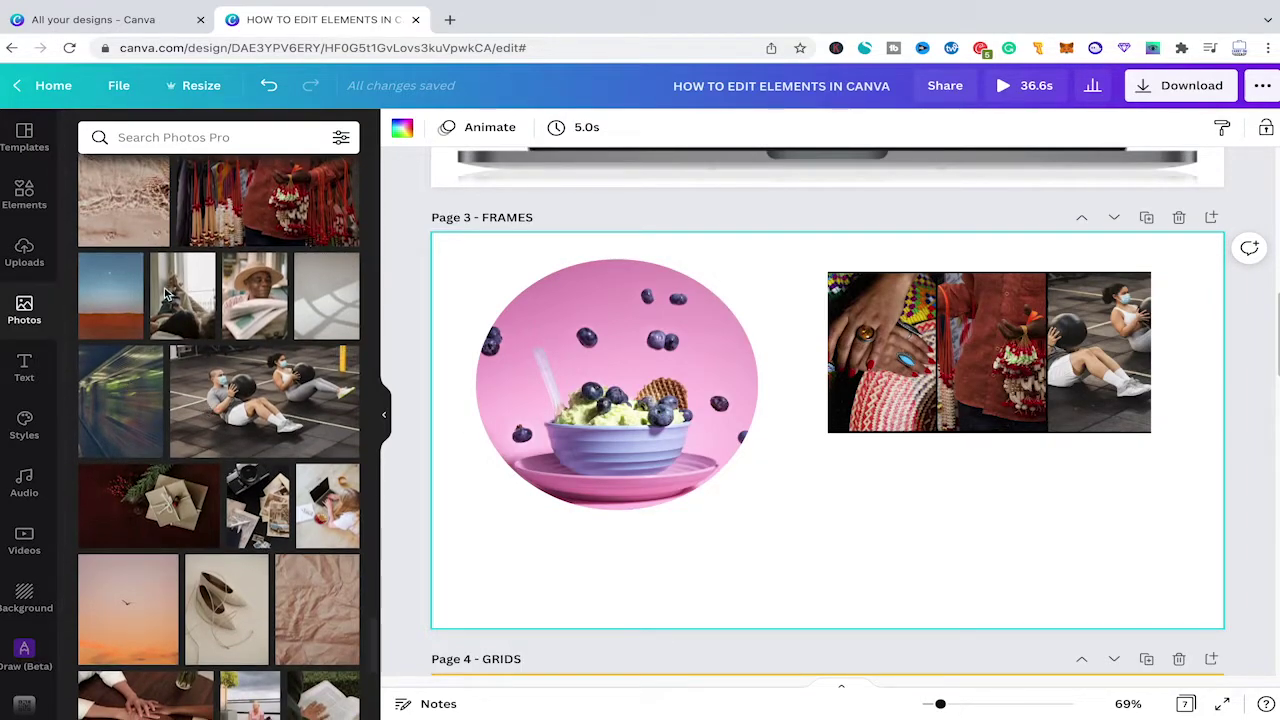
{"action": "scroll", "coordinate": [215, 405], "scroll_direction": "up", "scroll_amount": 3}
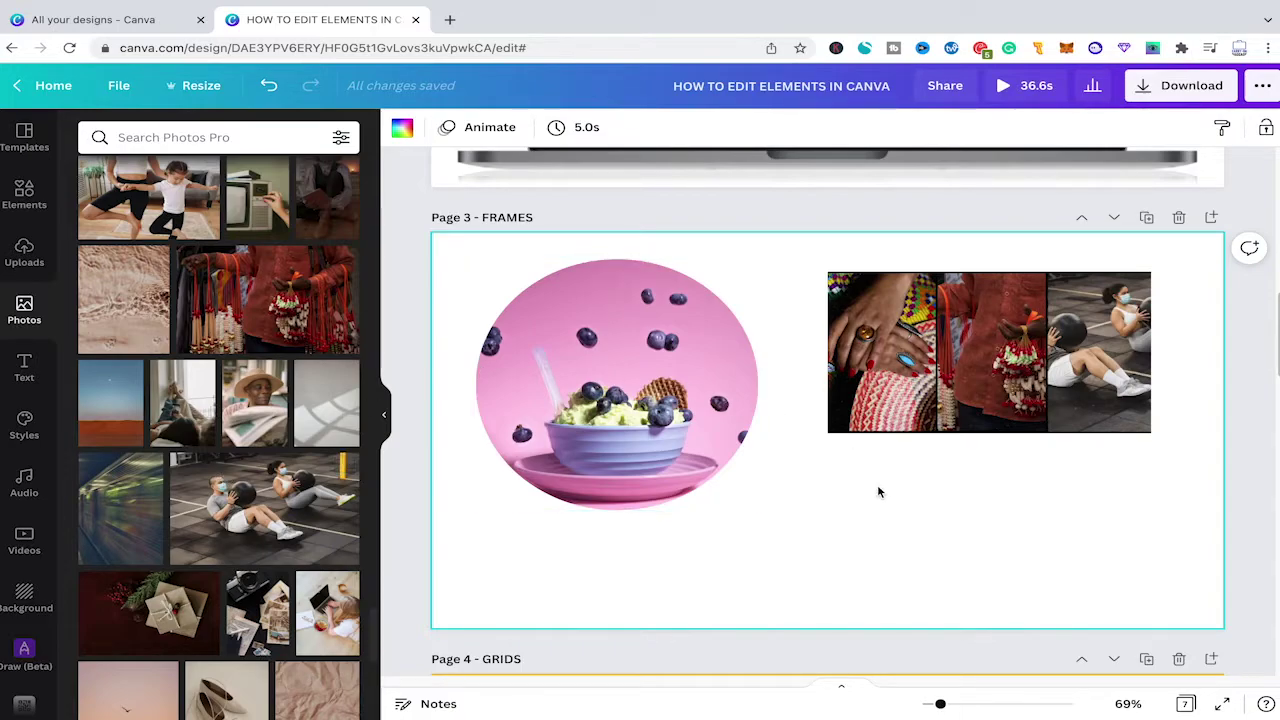
{"action": "left_click", "coordinate": [752, 340]}
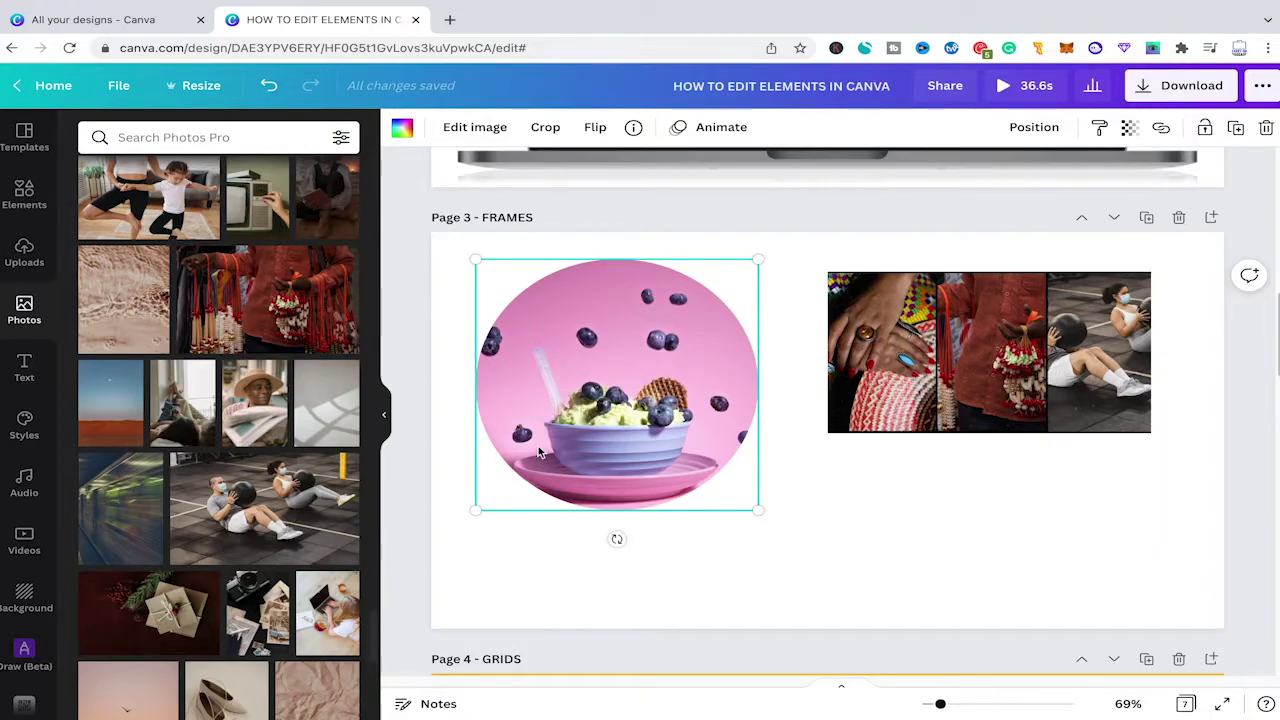
{"action": "left_click", "coordinate": [24, 195]}
{"action": "left_click", "coordinate": [172, 140]}
{"action": "key", "text": "Return"}
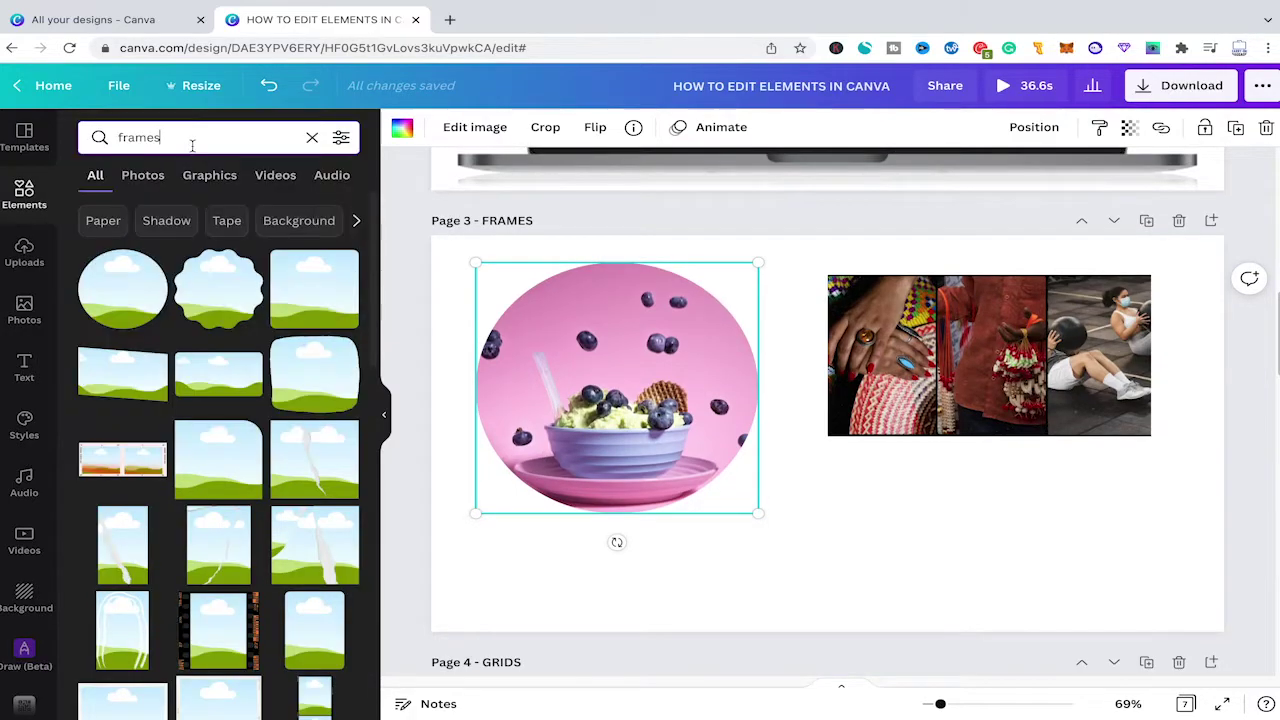
{"action": "scroll", "coordinate": [337, 371], "scroll_direction": "down", "scroll_amount": 4}
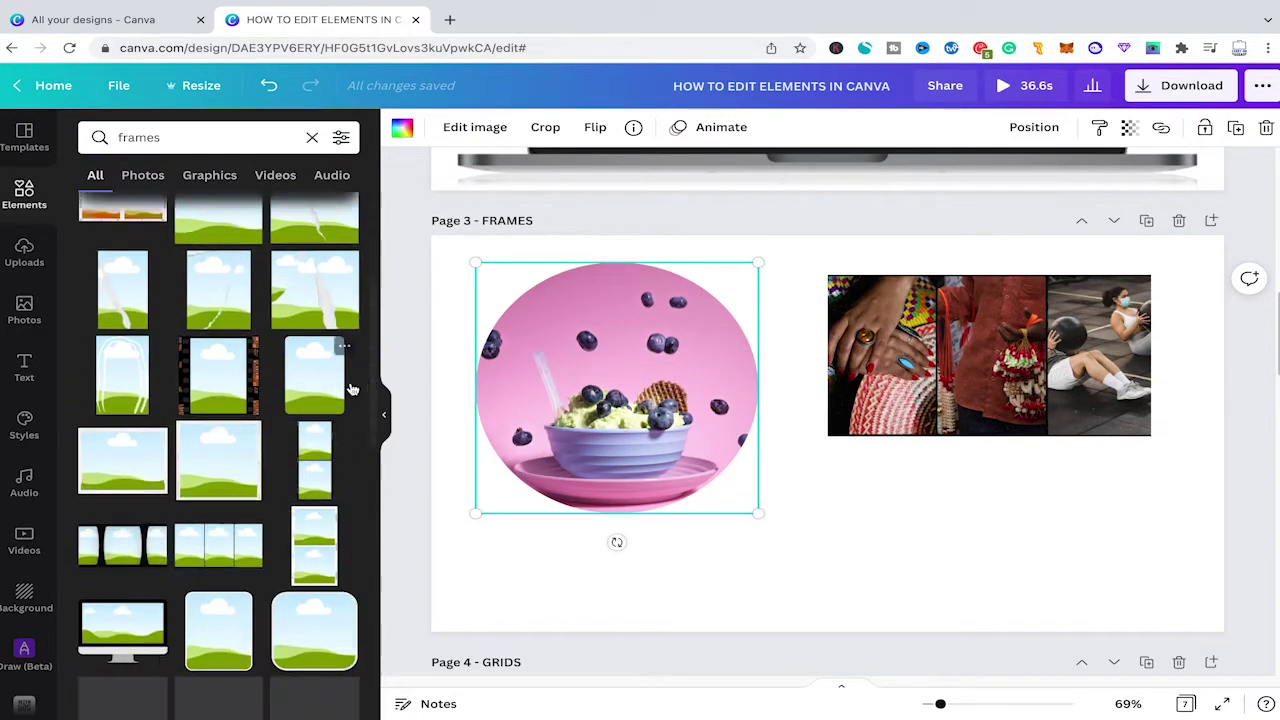
{"action": "scroll", "coordinate": [337, 371], "scroll_direction": "up", "scroll_amount": 4}
{"action": "mouse_move", "coordinate": [245, 265]}
{"action": "left_mouse_down"}
{"action": "mouse_move", "coordinate": [349, 318]}
{"action": "mouse_move", "coordinate": [777, 449]}
{"action": "mouse_move", "coordinate": [880, 530]}
{"action": "left_mouse_up"}
- Fill the scalloped frame with the photo of a hand holding a yellow flower
{"action": "left_click", "coordinate": [24, 310]}
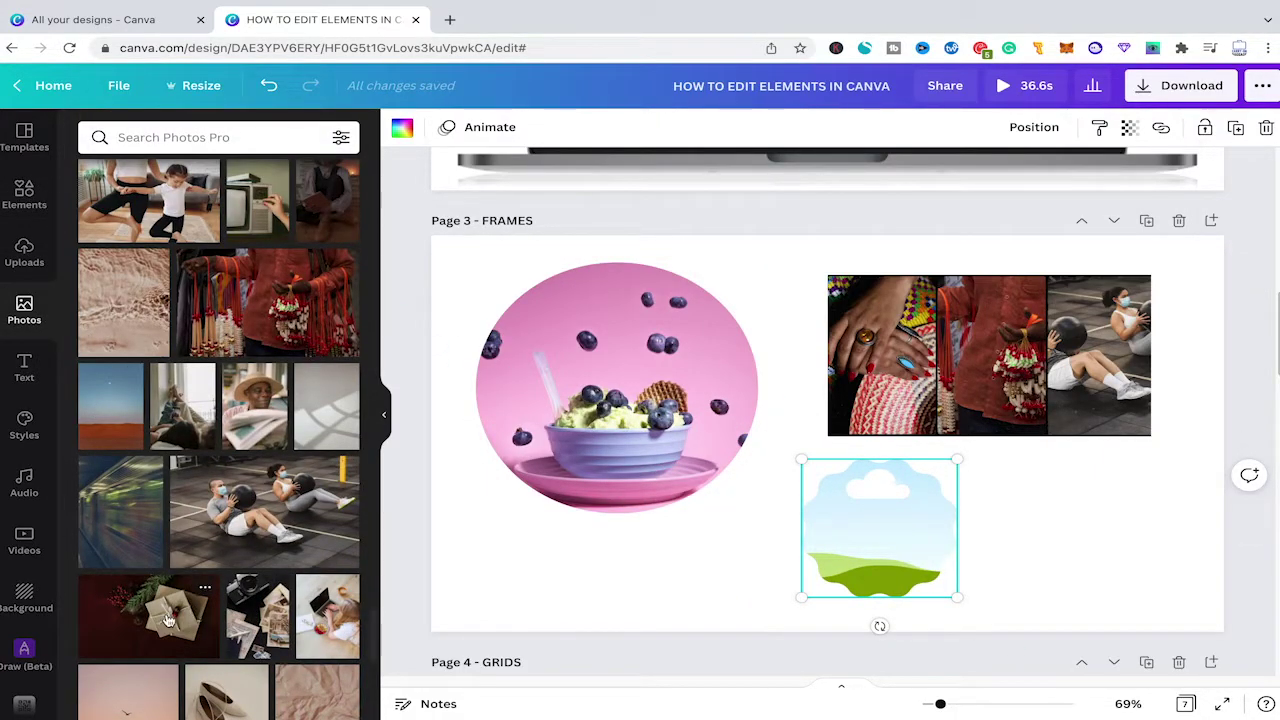
{"action": "scroll", "coordinate": [168, 580], "scroll_direction": "down", "scroll_amount": 3}
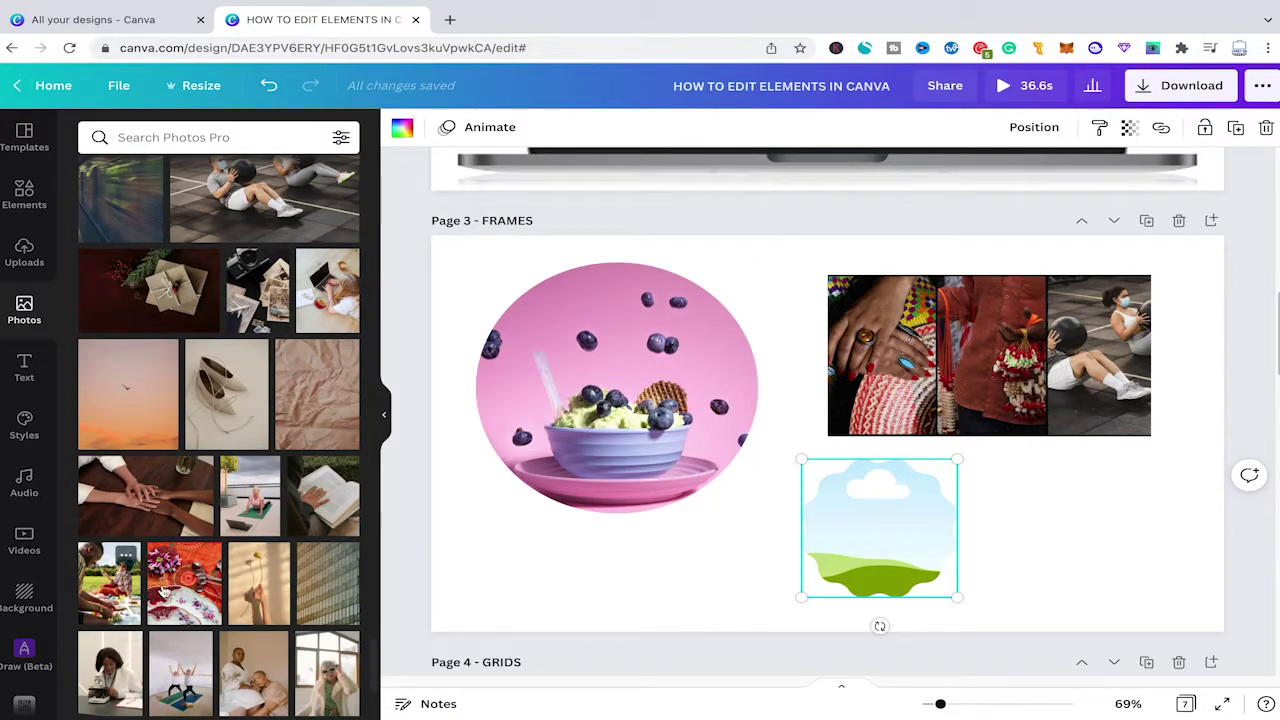
{"action": "mouse_move", "coordinate": [266, 598]}
{"action": "left_mouse_down"}
{"action": "mouse_move", "coordinate": [776, 527]}
{"action": "mouse_move", "coordinate": [903, 548]}
{"action": "left_mouse_up"}
{"action": "double_click", "coordinate": [952, 525]}
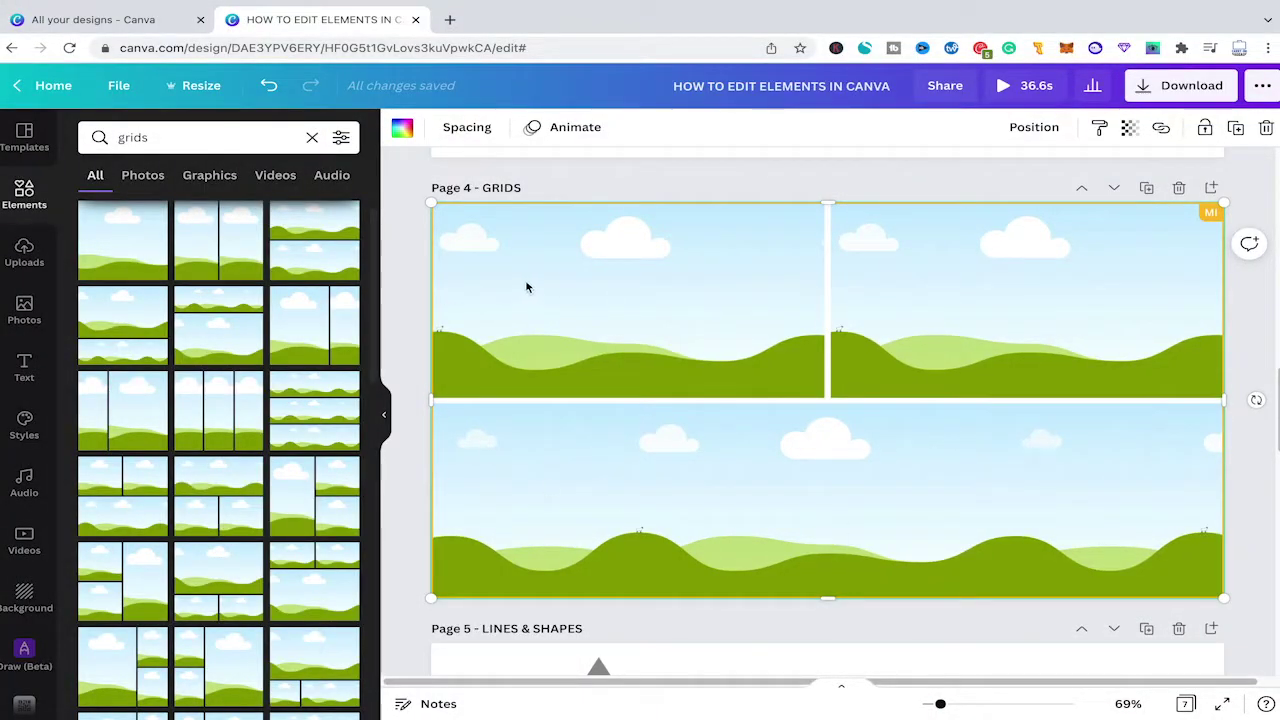
- Browse the grid layouts and fill the GRIDS page's three cells with the picnic, white-sunglasses woman and playing-cards photos
{"action": "scroll", "coordinate": [205, 326], "scroll_direction": "down", "scroll_amount": 1}
{"action": "scroll", "coordinate": [196, 362], "scroll_direction": "down", "scroll_amount": 1}
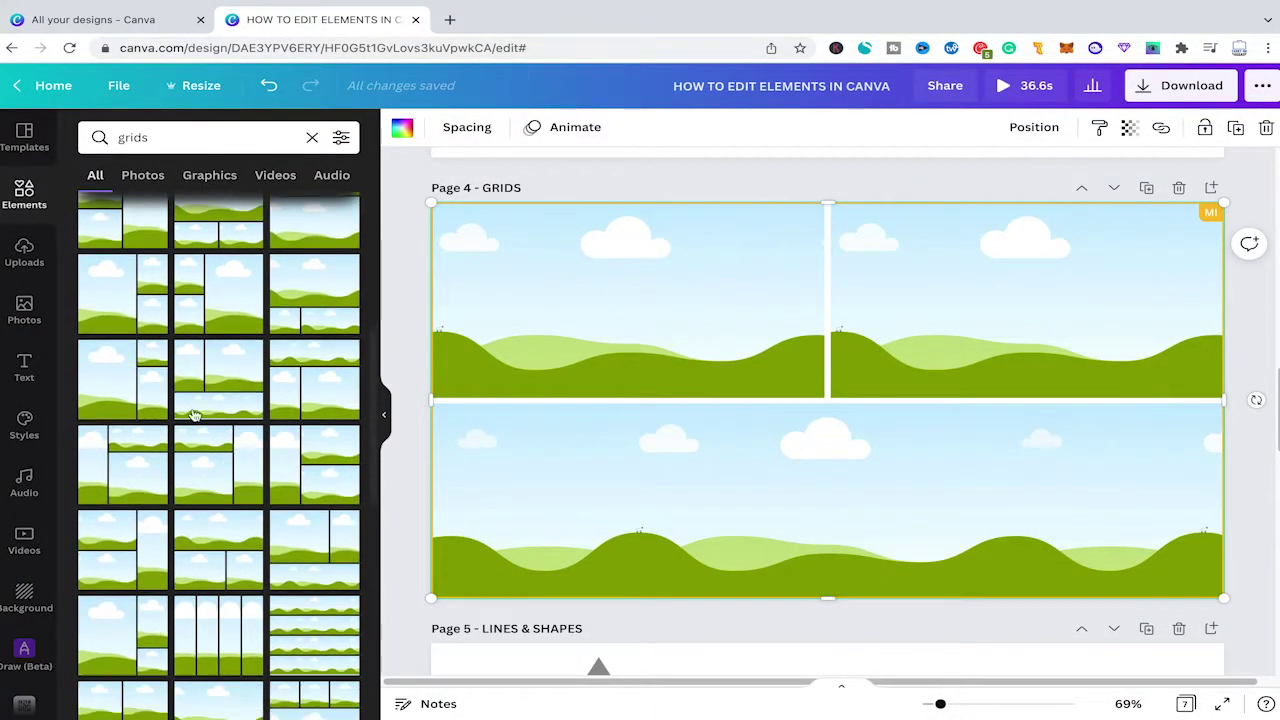
{"action": "scroll", "coordinate": [191, 335], "scroll_direction": "down", "scroll_amount": 2}
{"action": "scroll", "coordinate": [290, 436], "scroll_direction": "down", "scroll_amount": 3}
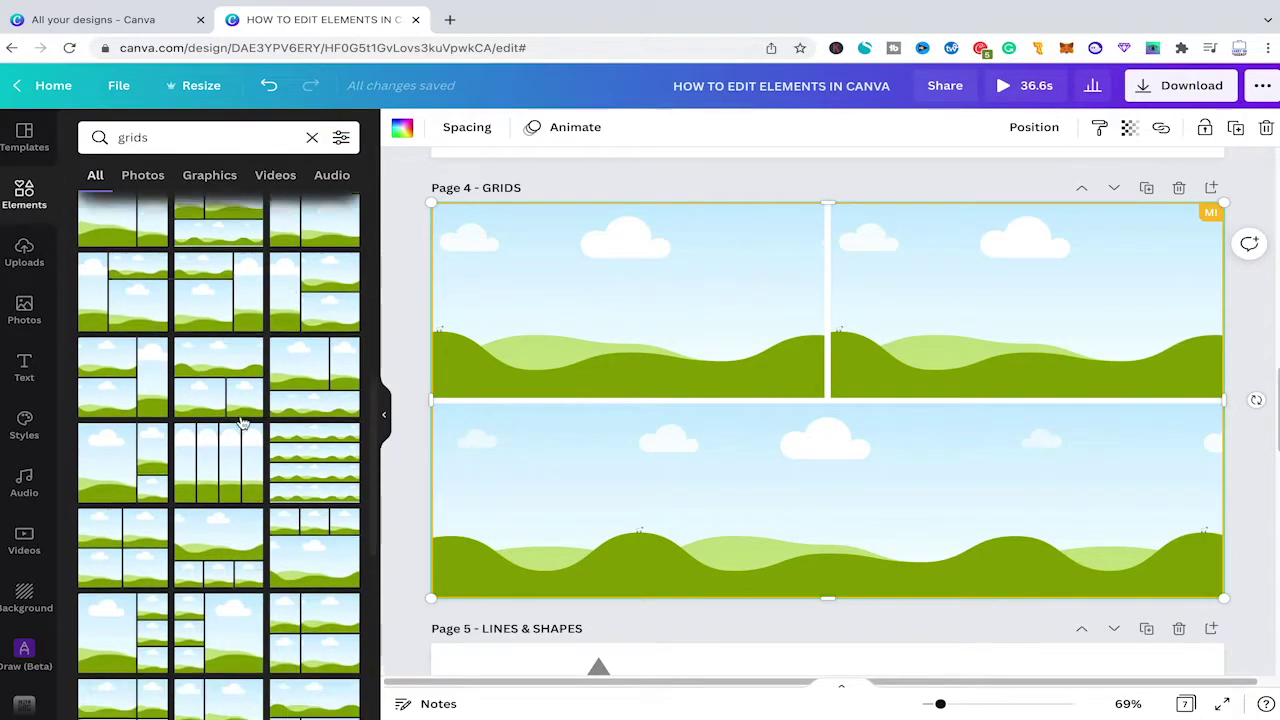
{"action": "left_click", "coordinate": [24, 305]}
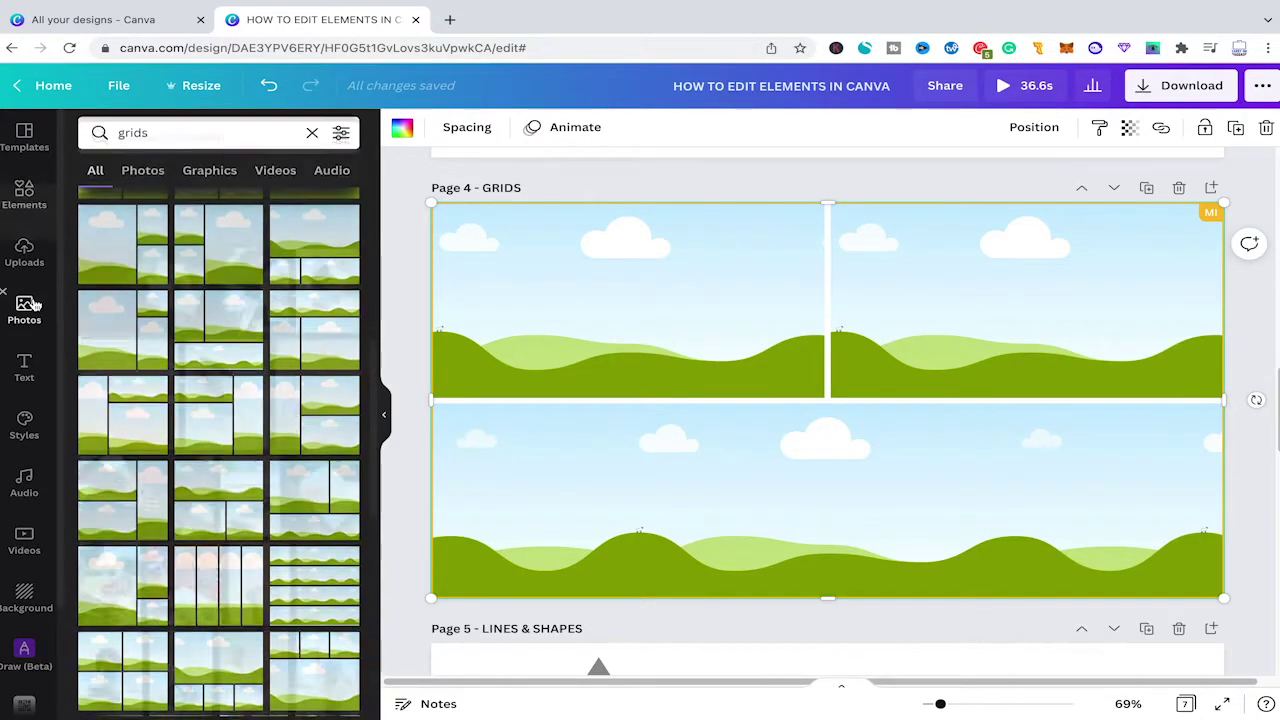
{"action": "scroll", "coordinate": [203, 327], "scroll_direction": "down", "scroll_amount": 1}
{"action": "scroll", "coordinate": [203, 327], "scroll_direction": "down", "scroll_amount": 1}
{"action": "left_click_drag", "start_coordinate": [210, 502], "coordinate": [503, 473]}
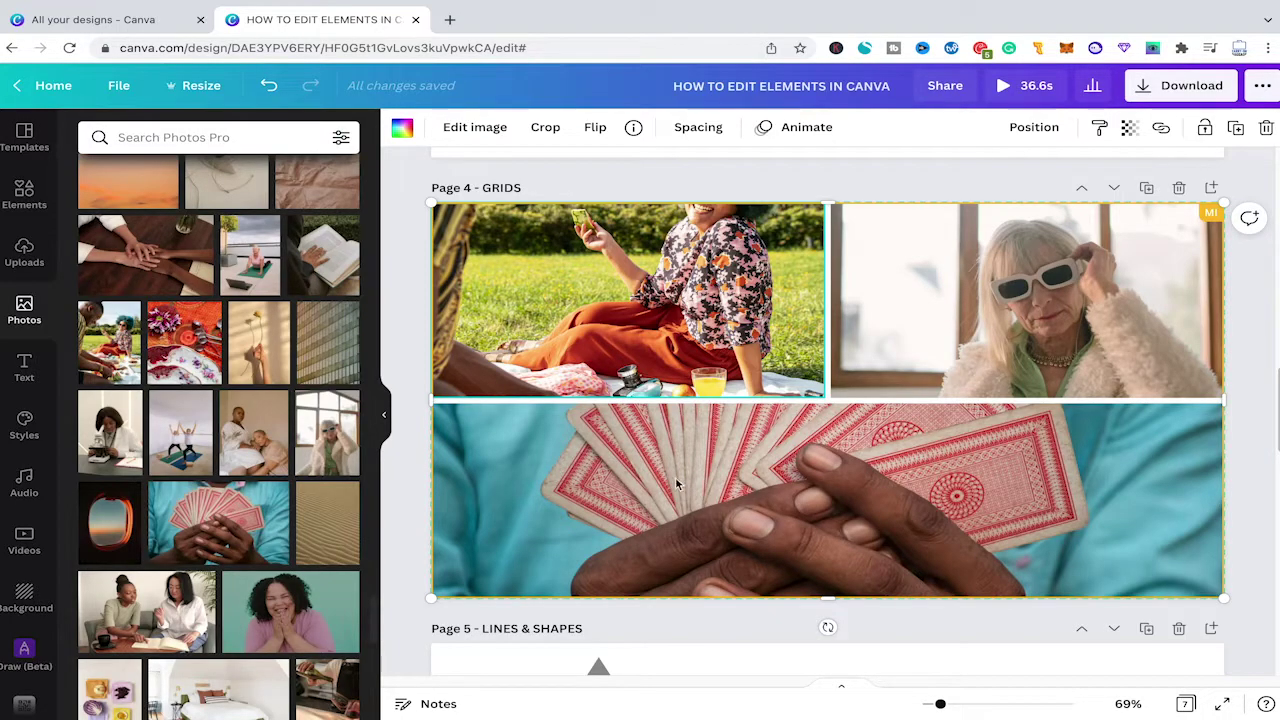
- Reposition the picnic photo downward inside its grid cell so the woman's face shows, and apply the crop
{"action": "scroll", "coordinate": [793, 323], "scroll_direction": "down", "scroll_amount": 1}
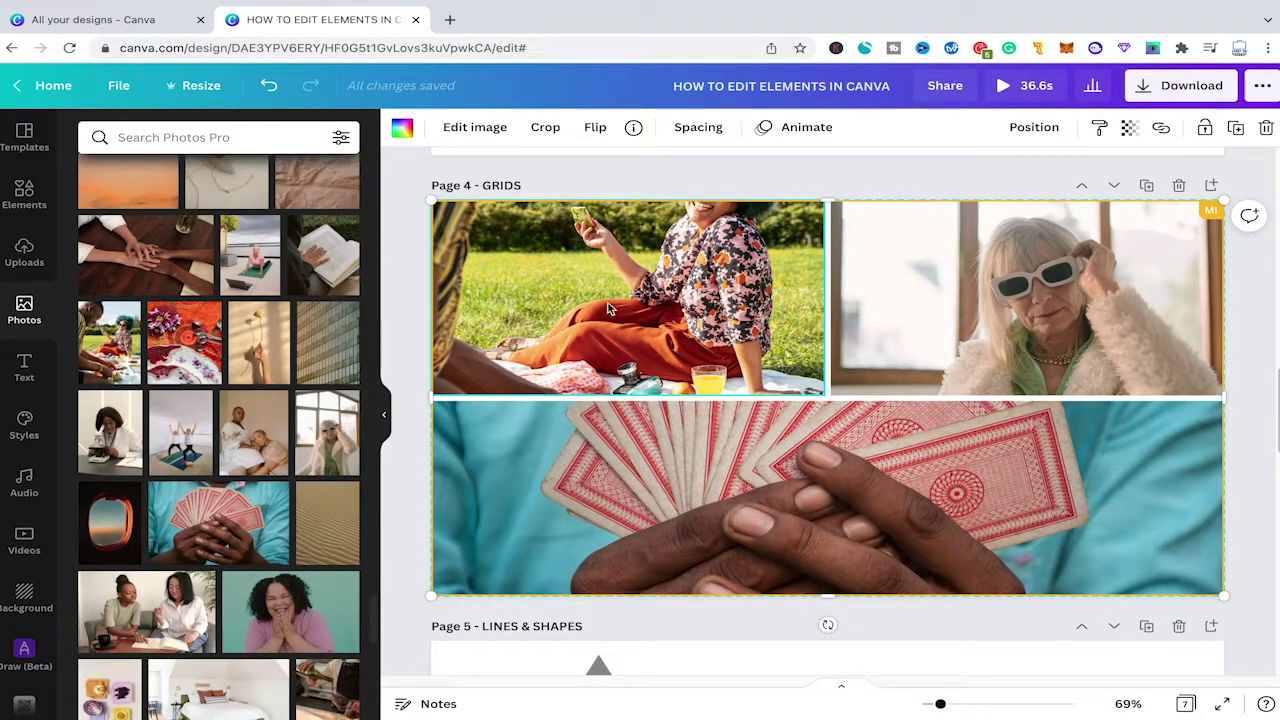
{"action": "double_click", "coordinate": [655, 275]}
{"action": "left_click_drag", "start_coordinate": [648, 267], "coordinate": [603, 325]}
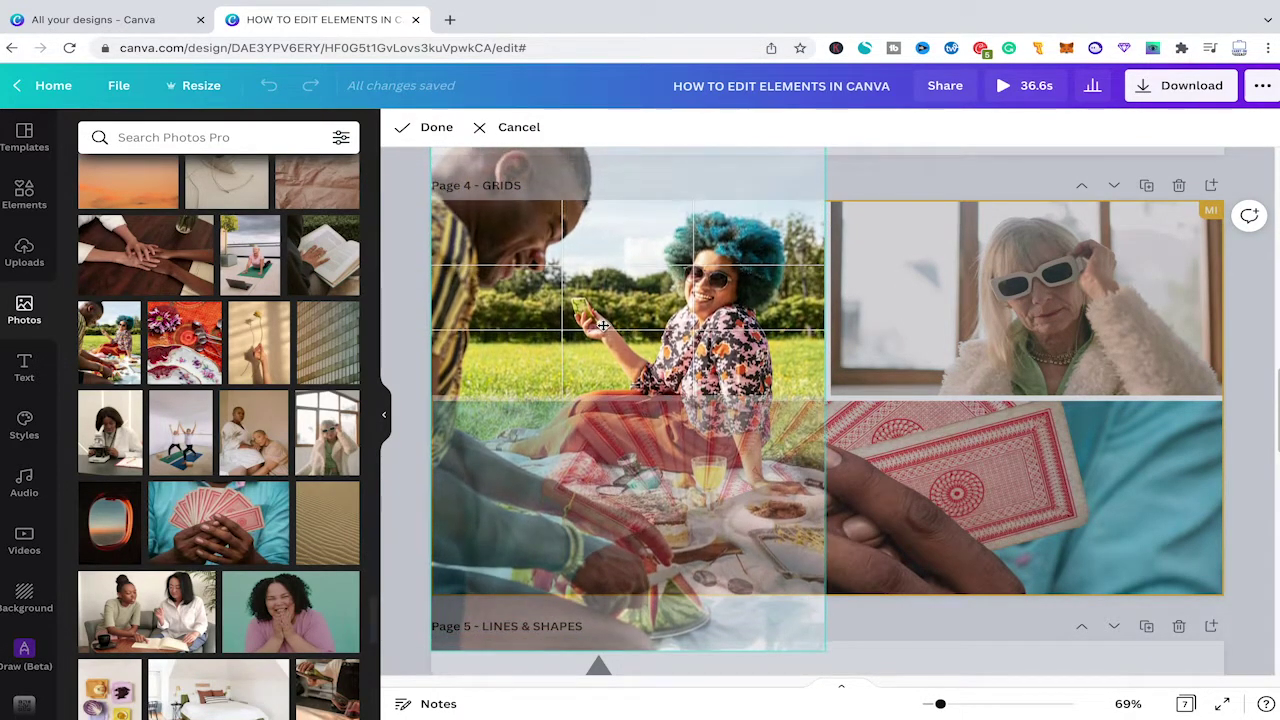
{"action": "left_click", "coordinate": [438, 128]}
- Return to the FRAMES page and reposition the blueberry bowl photo within the circular frame
{"action": "scroll", "coordinate": [790, 560], "scroll_direction": "up", "scroll_amount": 2}
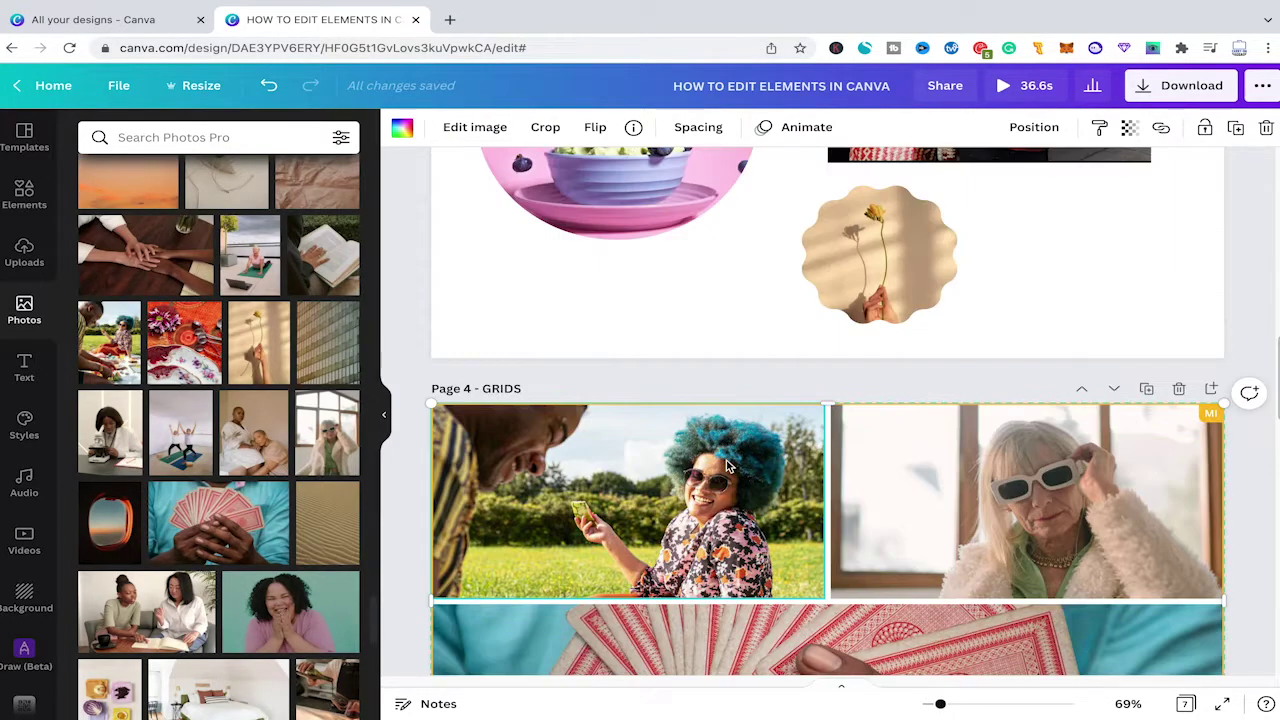
{"action": "scroll", "coordinate": [726, 465], "scroll_direction": "up", "scroll_amount": 3}
{"action": "scroll", "coordinate": [727, 465], "scroll_direction": "up", "scroll_amount": 1}
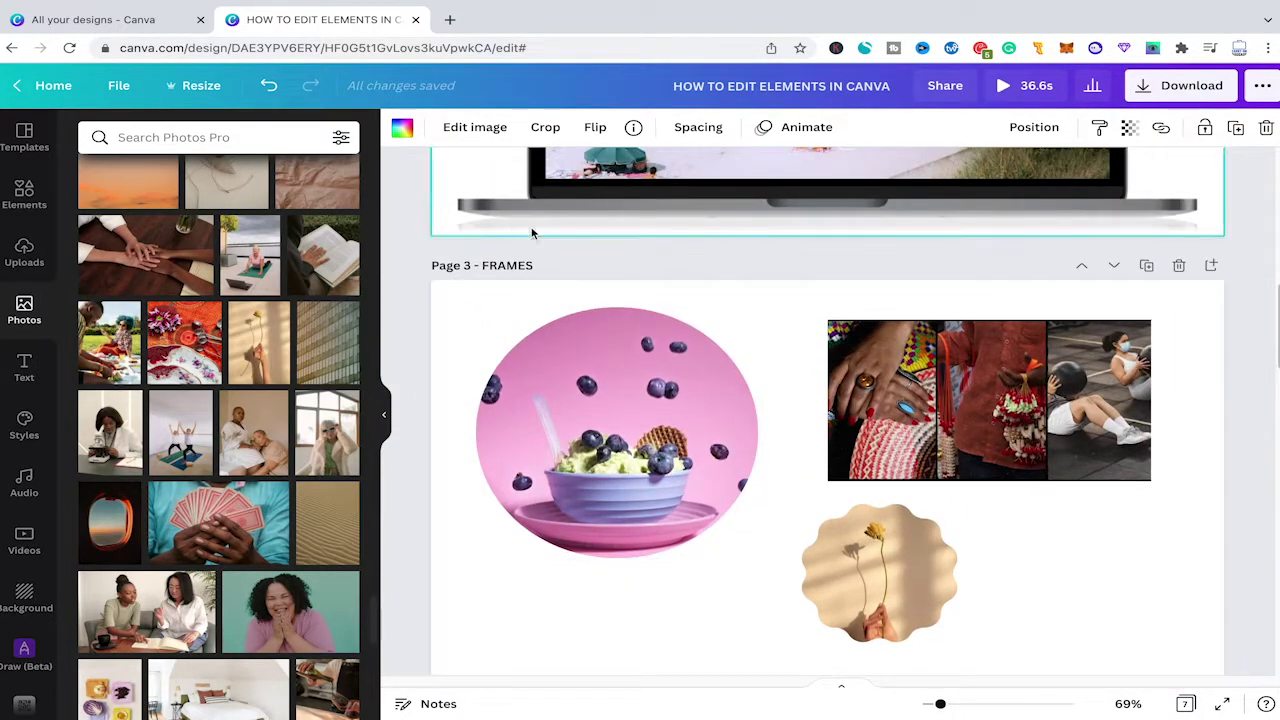
{"action": "double_click", "coordinate": [655, 410]}
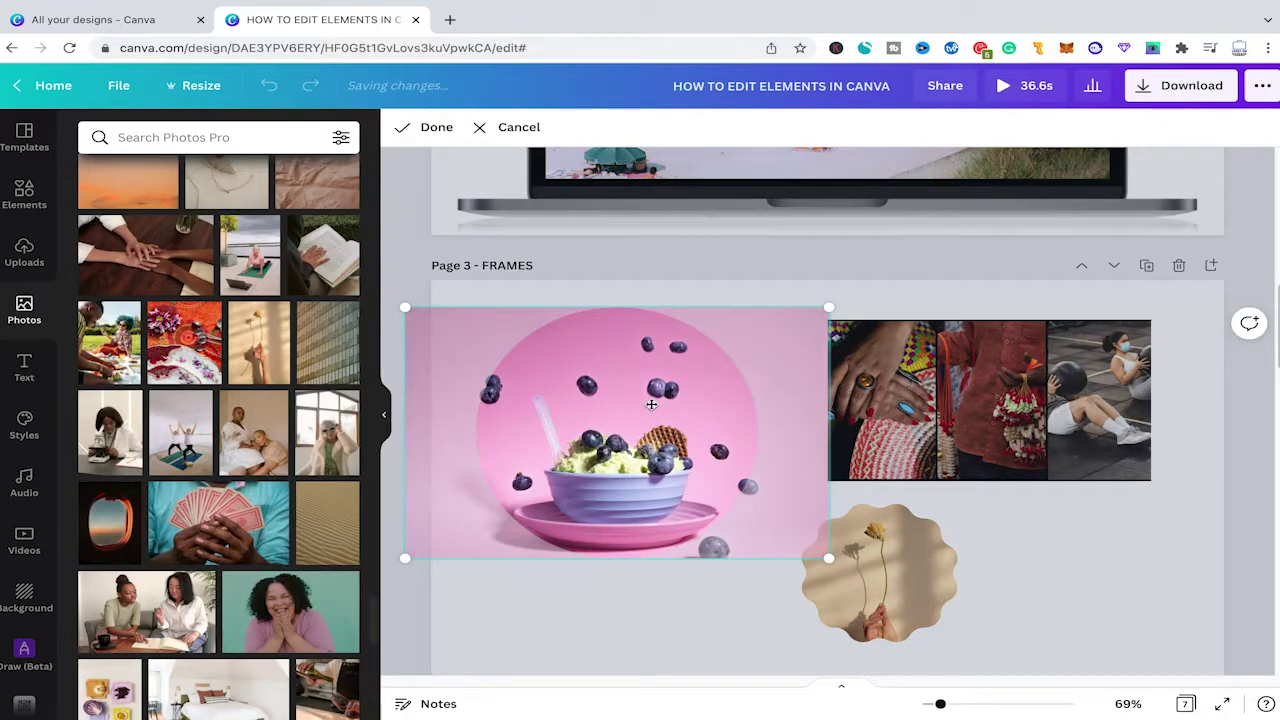
{"action": "left_click_drag", "start_coordinate": [661, 456], "coordinate": [705, 404]}
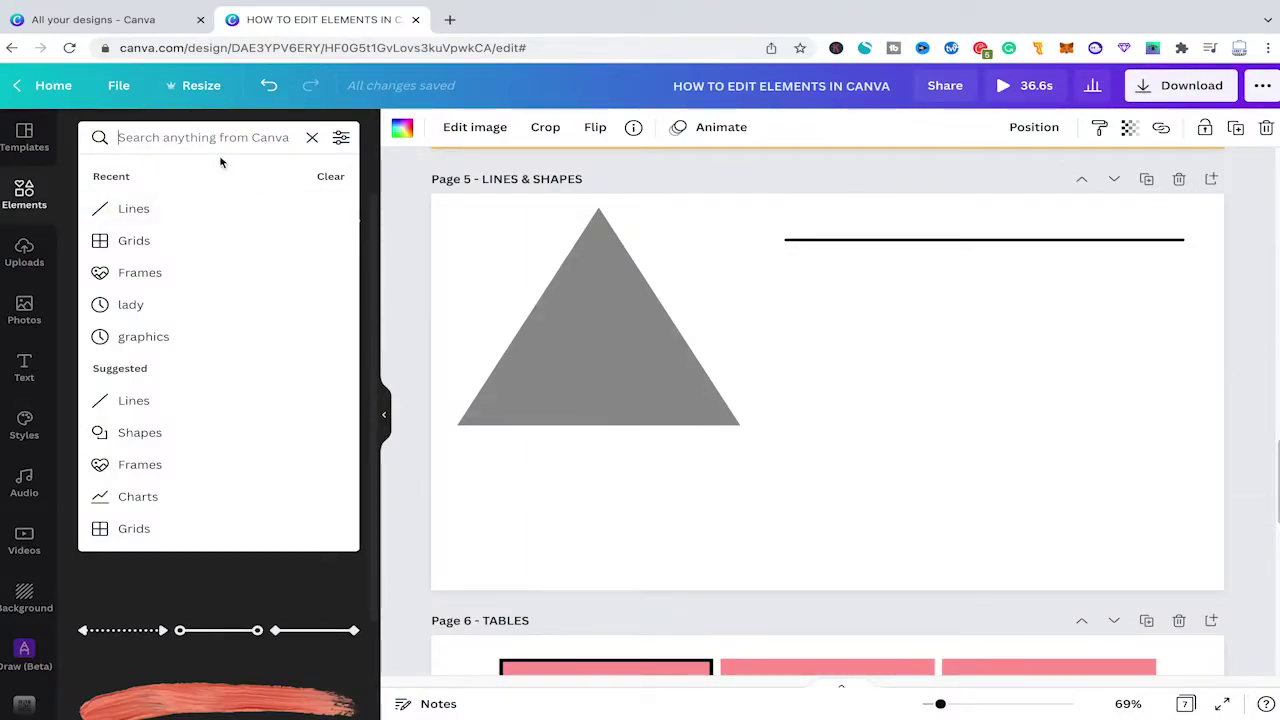
- Search the elements library for "lines", and replace that search with "shapes"
{"action": "type", "text": "lines"}
{"action": "key", "text": "Return"}
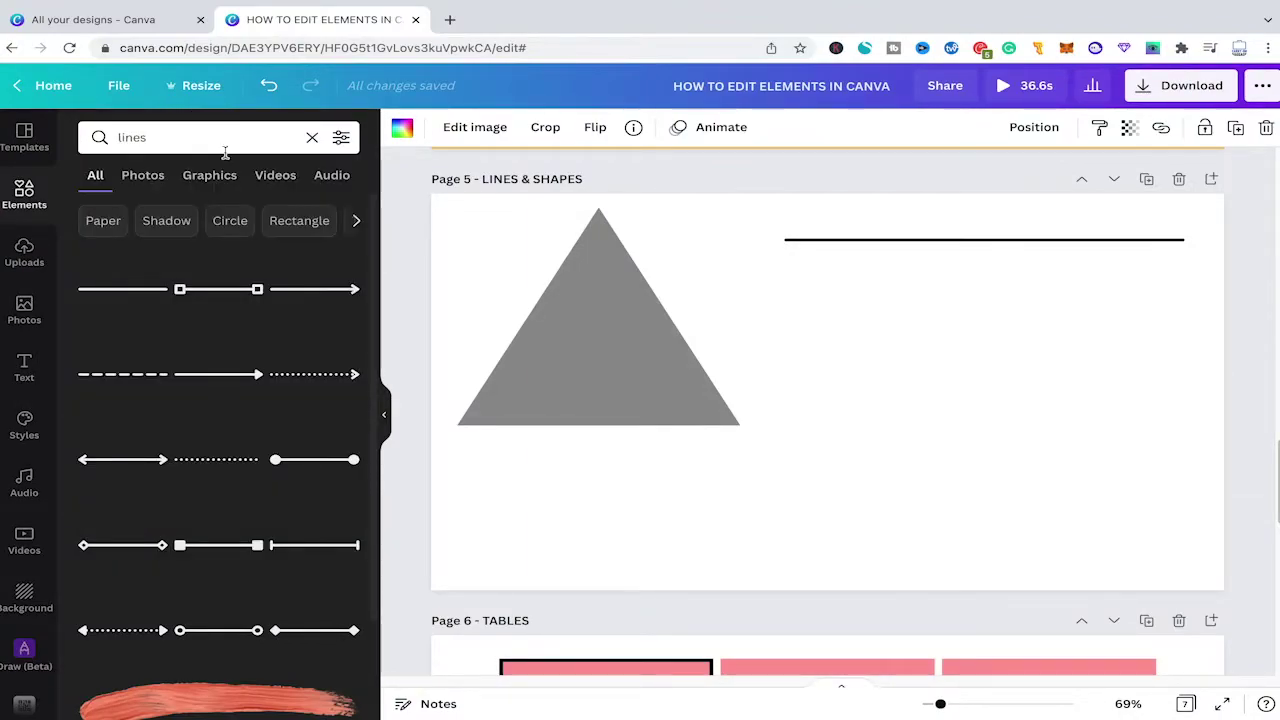
{"action": "left_click", "coordinate": [172, 135]}
{"action": "key", "text": "BackSpace"}
{"action": "key", "text": "BackSpace"}
{"action": "key", "text": "BackSpace"}
{"action": "key", "text": "BackSpace"}
{"action": "key", "text": "BackSpace"}
{"action": "type", "text": "shapes"}
{"action": "key", "text": "Return"}
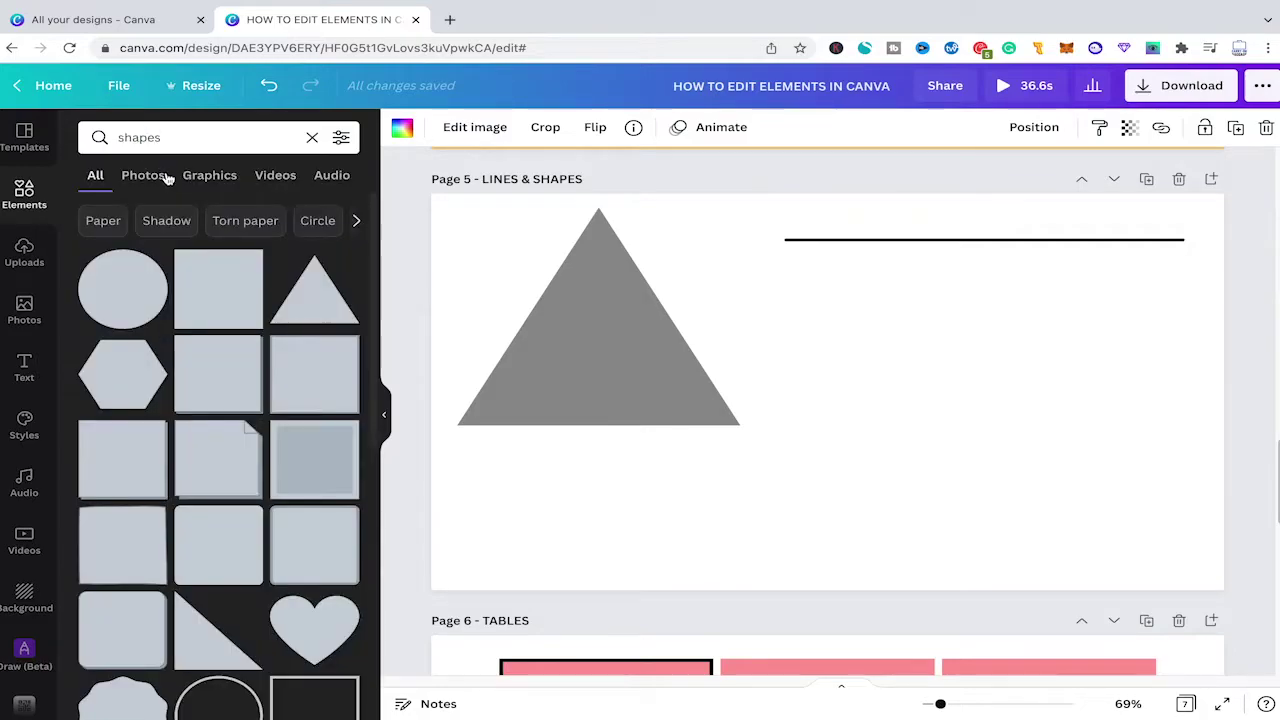
{"action": "left_click", "coordinate": [190, 140]}
- Select the triangle and the line on the LINES & SHAPES page in turn to compare their editing options
{"action": "left_click", "coordinate": [628, 321]}
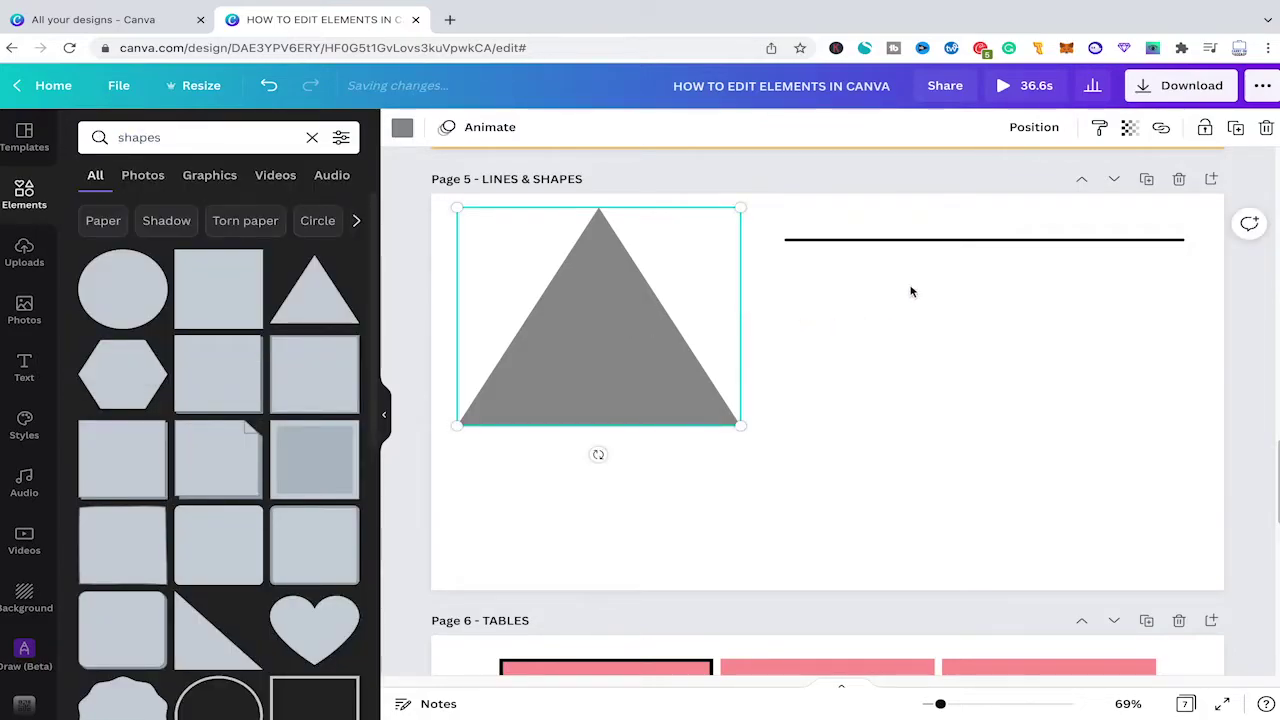
{"action": "left_click", "coordinate": [926, 241]}
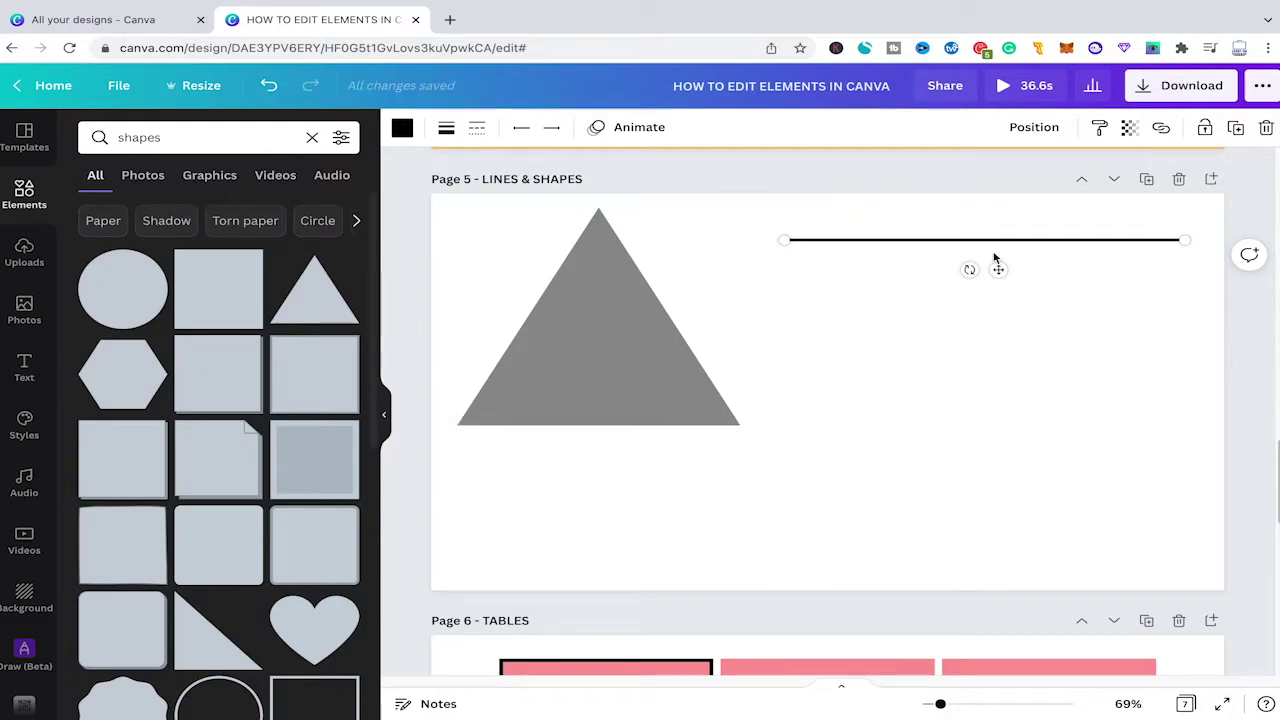
{"action": "left_click", "coordinate": [645, 338]}
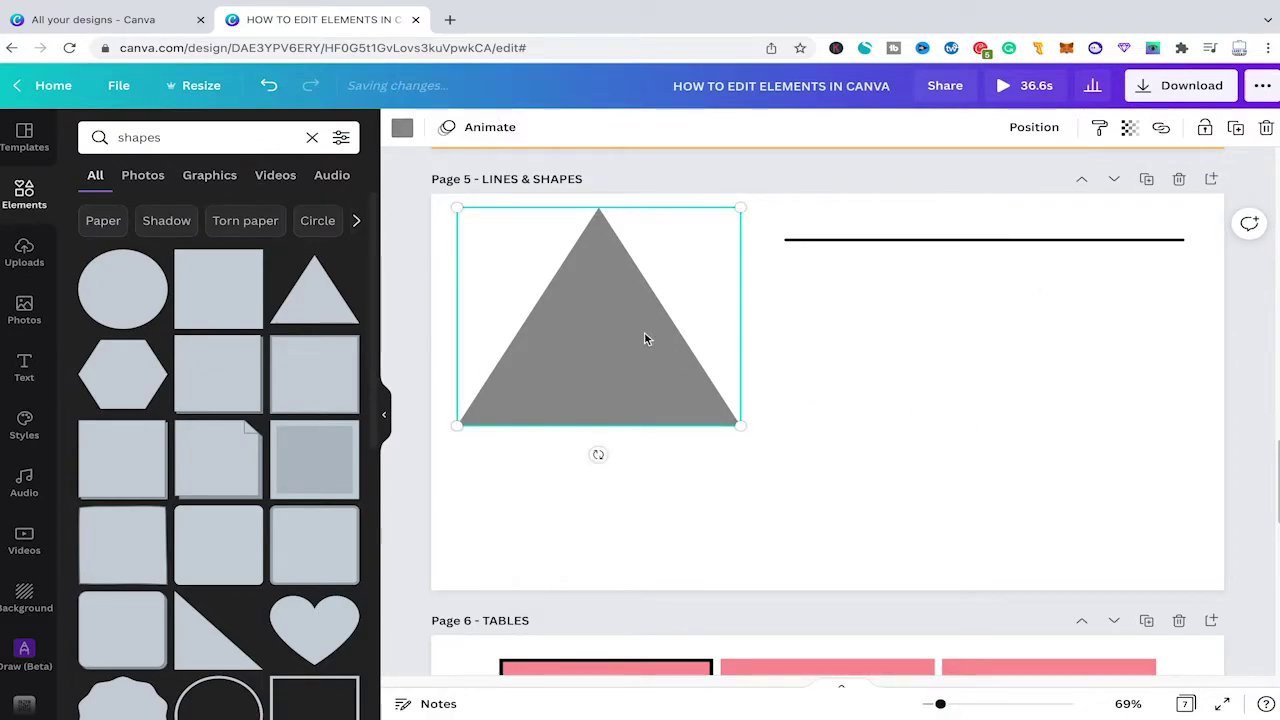
{"action": "left_click", "coordinate": [849, 397]}
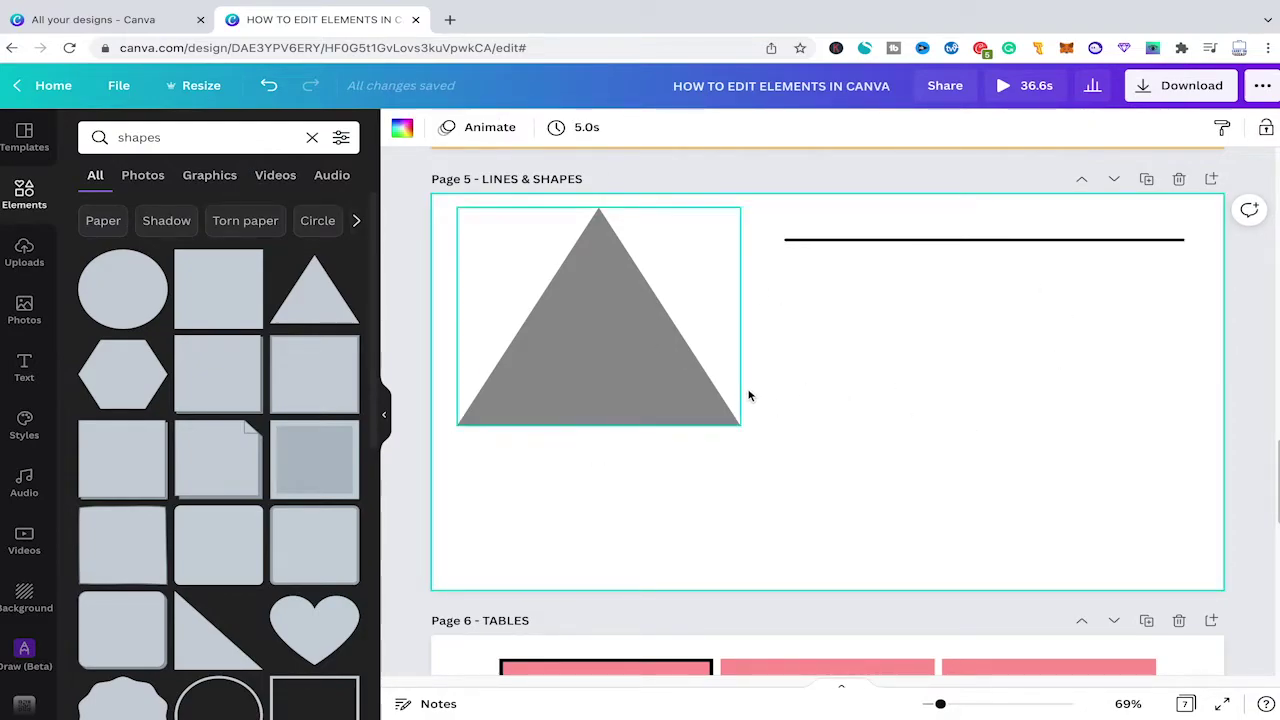
{"action": "left_click", "coordinate": [600, 333]}
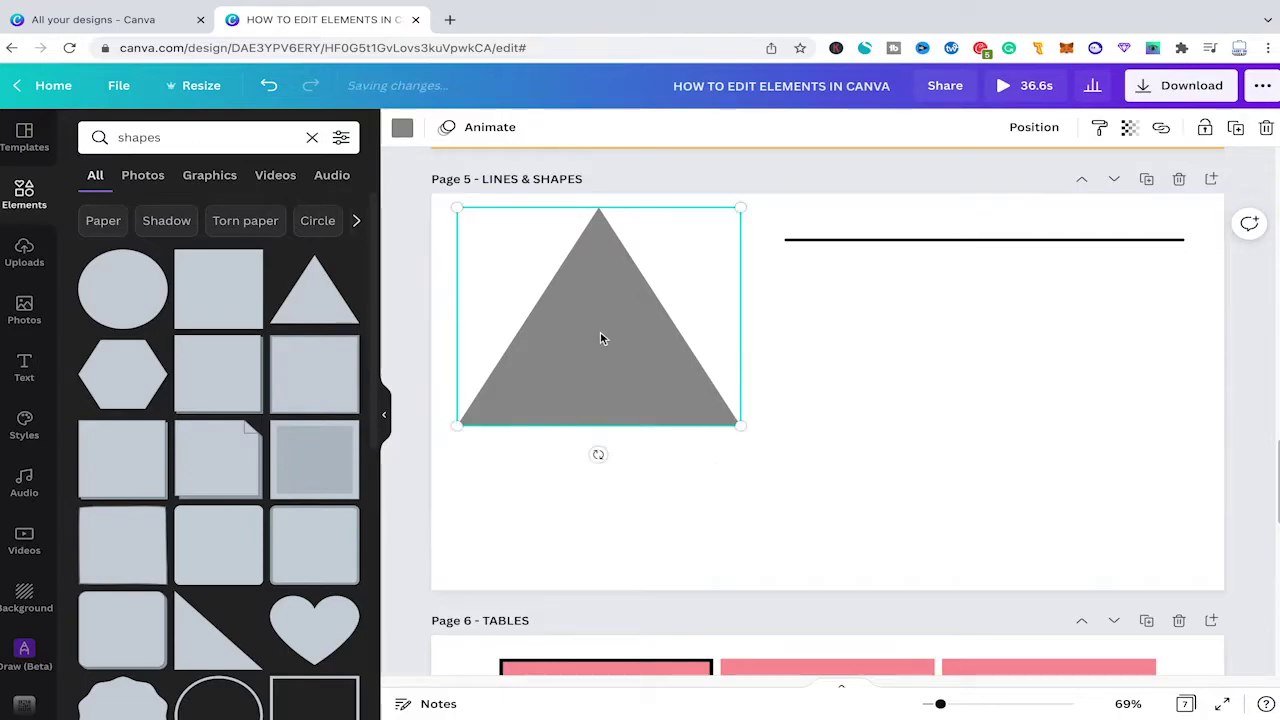
{"action": "left_click", "coordinate": [737, 503]}
{"action": "left_click", "coordinate": [609, 346]}
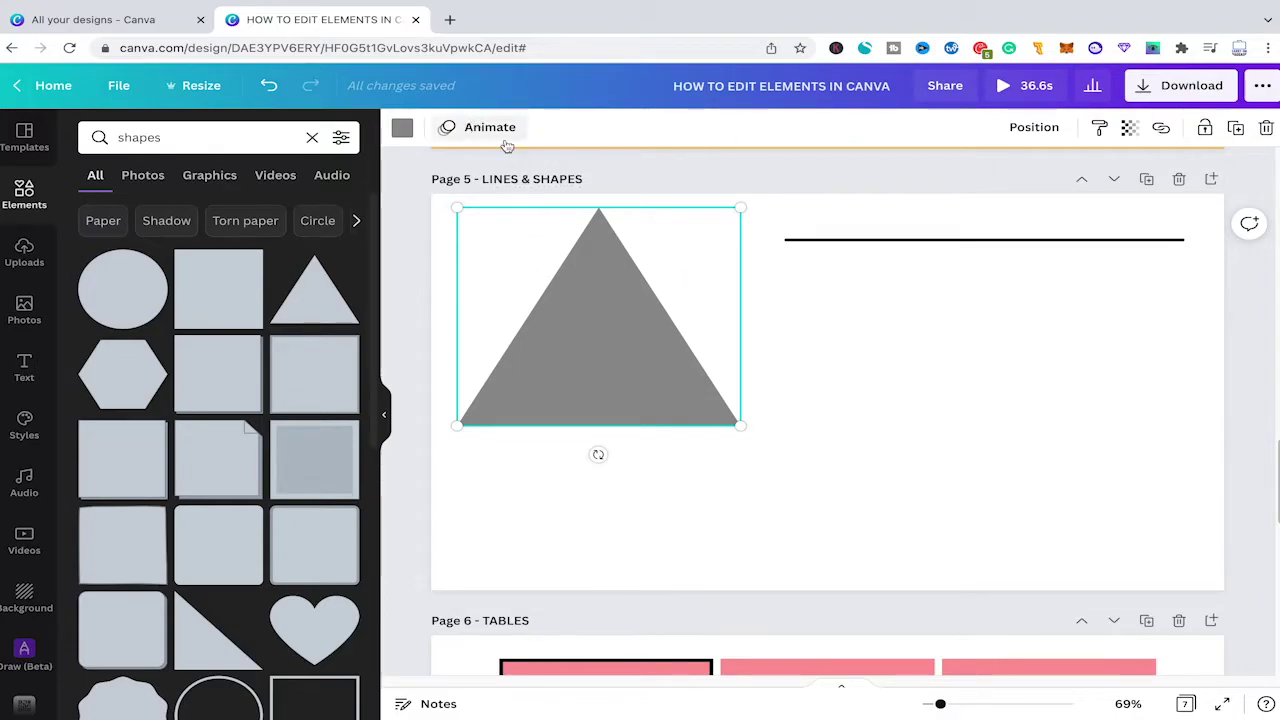
{"action": "left_click", "coordinate": [646, 364]}
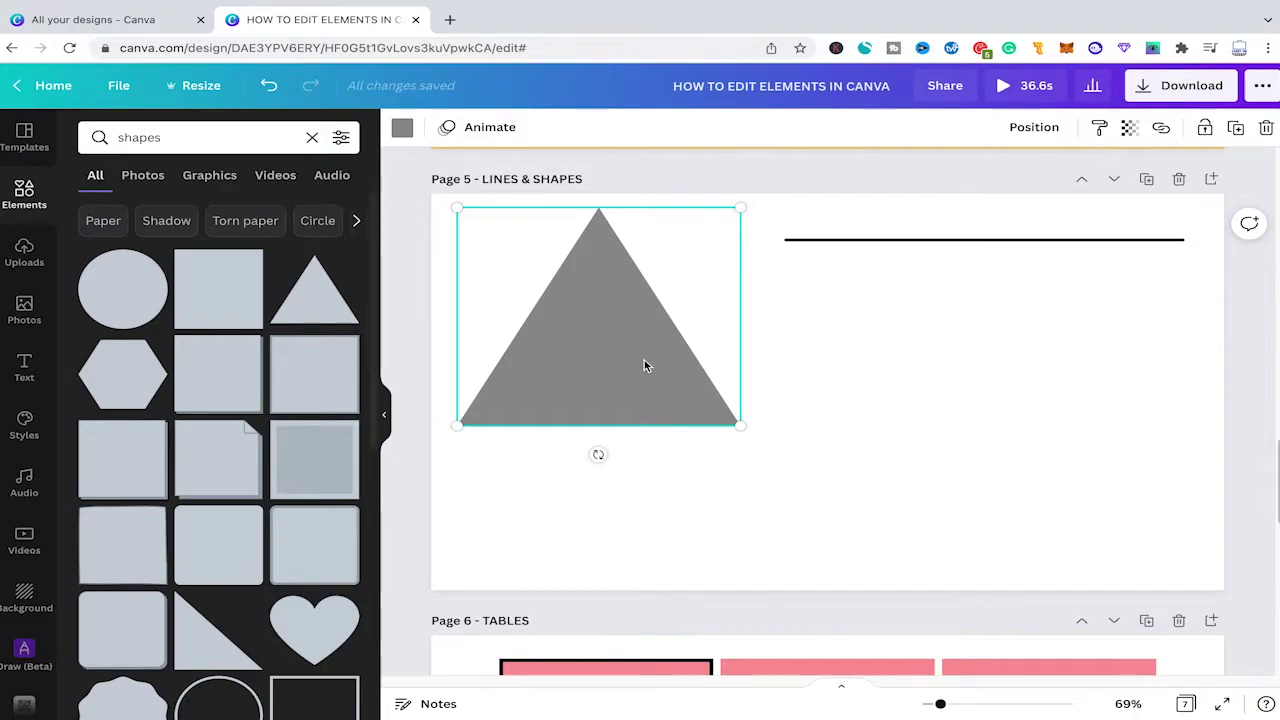
{"action": "left_click", "coordinate": [621, 348]}
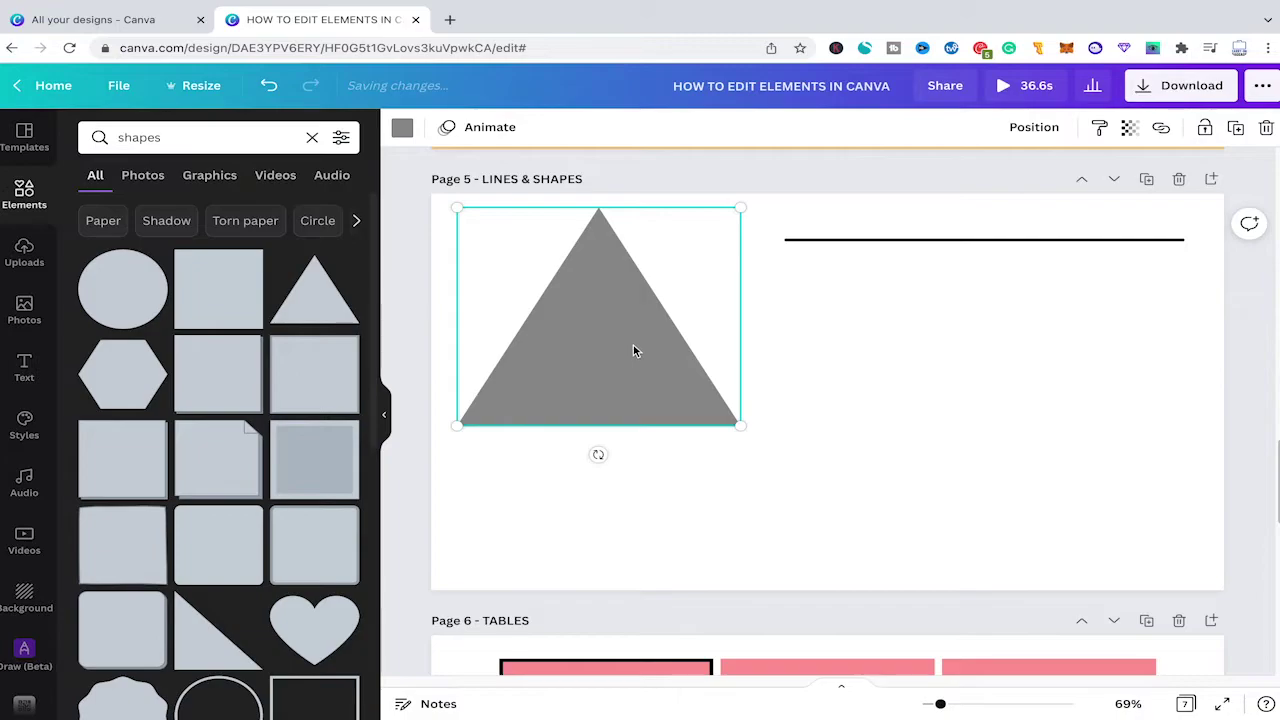
{"action": "left_click", "coordinate": [672, 497]}
- Enlarge the gray triangle slightly from its lower-right corner and deselect it
{"action": "left_click", "coordinate": [633, 362]}
{"action": "left_click", "coordinate": [735, 432]}
{"action": "left_click", "coordinate": [696, 405]}
{"action": "left_click_drag", "start_coordinate": [735, 420], "coordinate": [763, 443]}
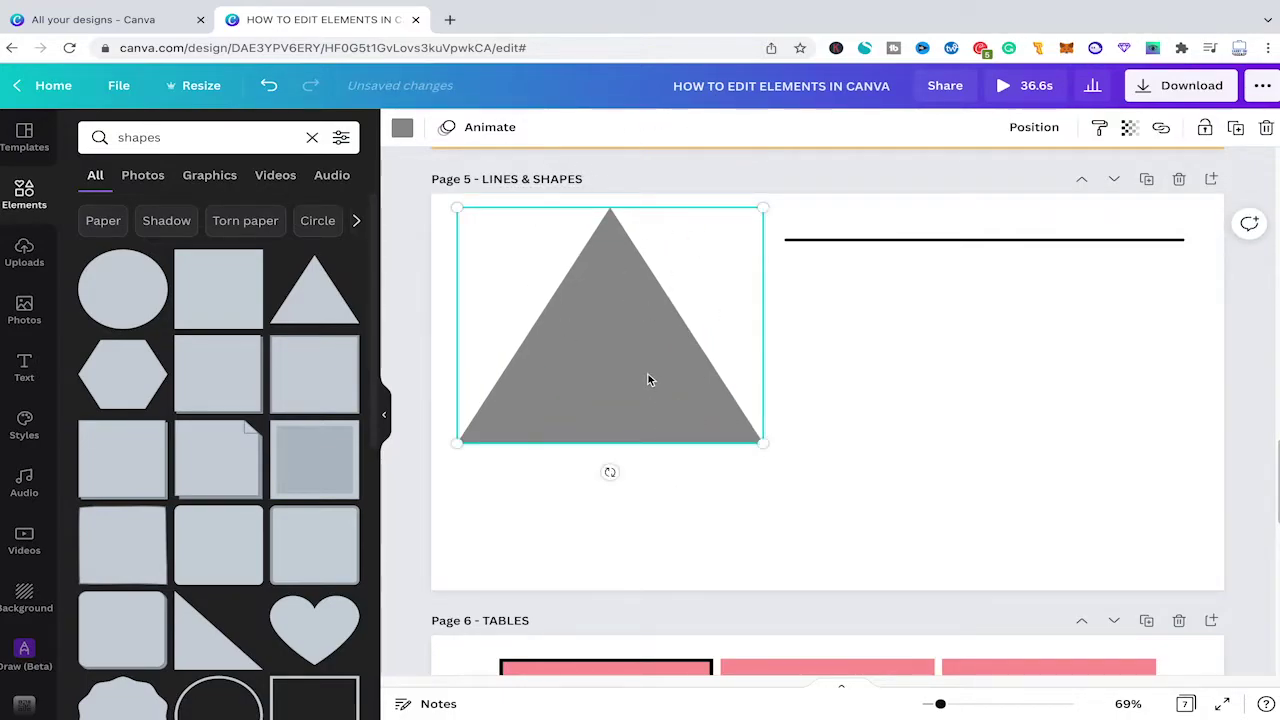
{"action": "key", "text": "Escape"}
- Add the bordered rounded square to the LINES & SHAPES page below the line and select it
{"action": "left_click_drag", "start_coordinate": [310, 548], "coordinate": [868, 342]}
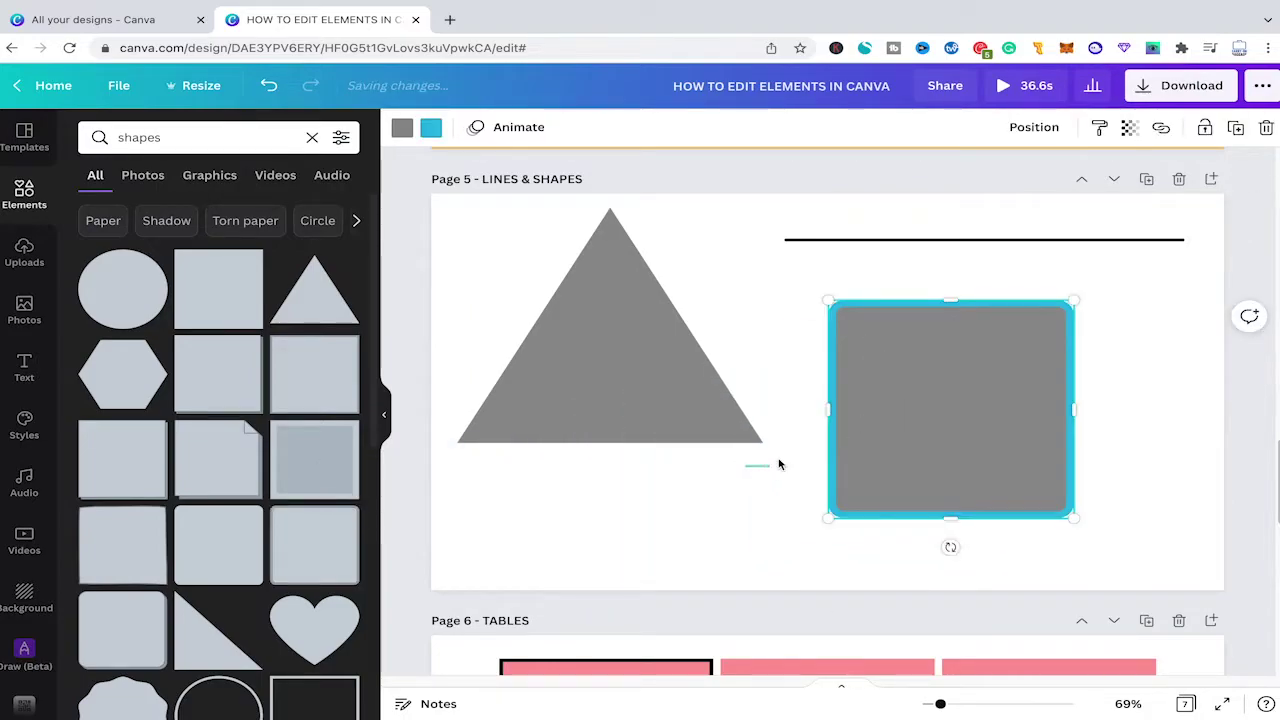
{"action": "left_click", "coordinate": [904, 380]}
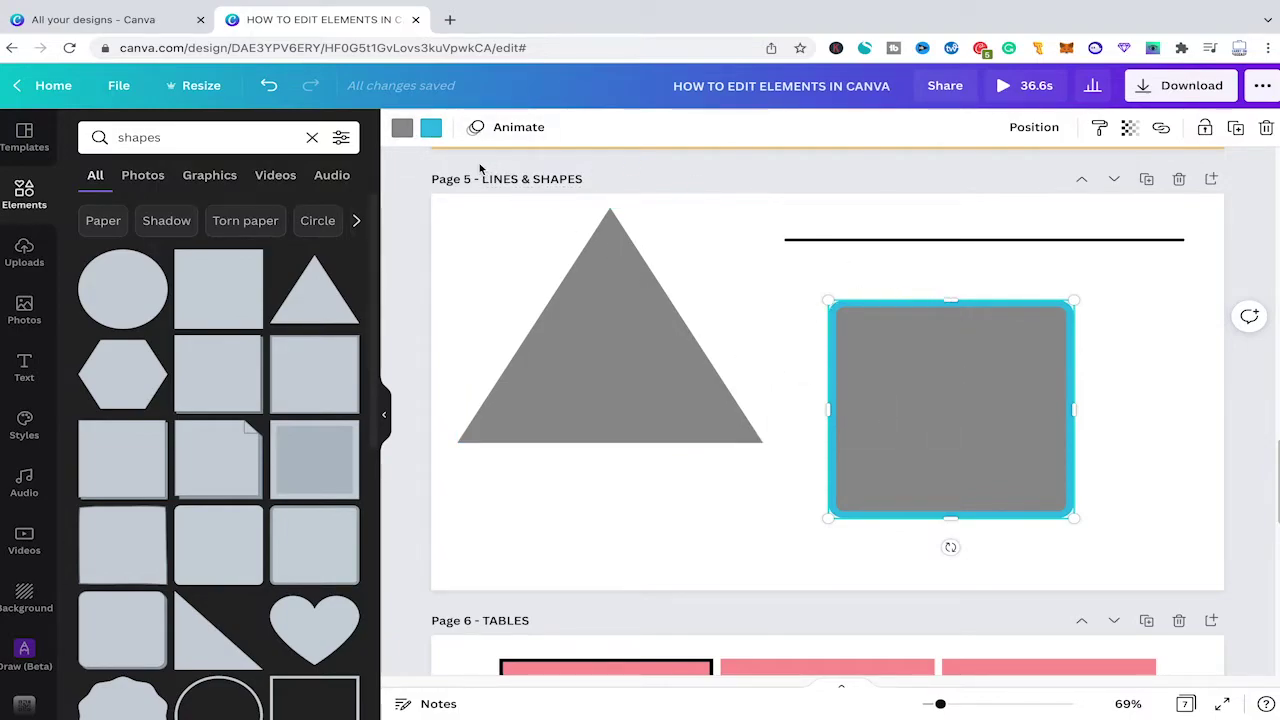
- Recolor the rounded square's border red and stretch the shape into a wide rectangle beneath the line
{"action": "left_click", "coordinate": [431, 128]}
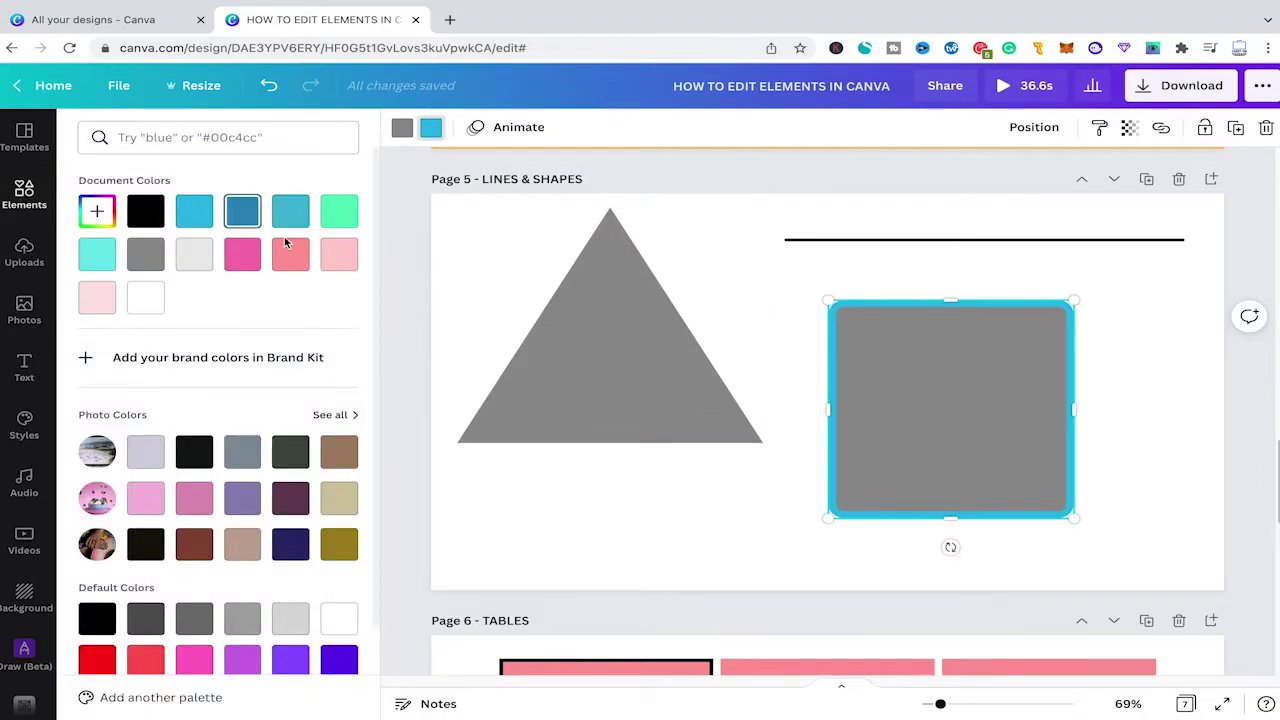
{"action": "left_click", "coordinate": [97, 662]}
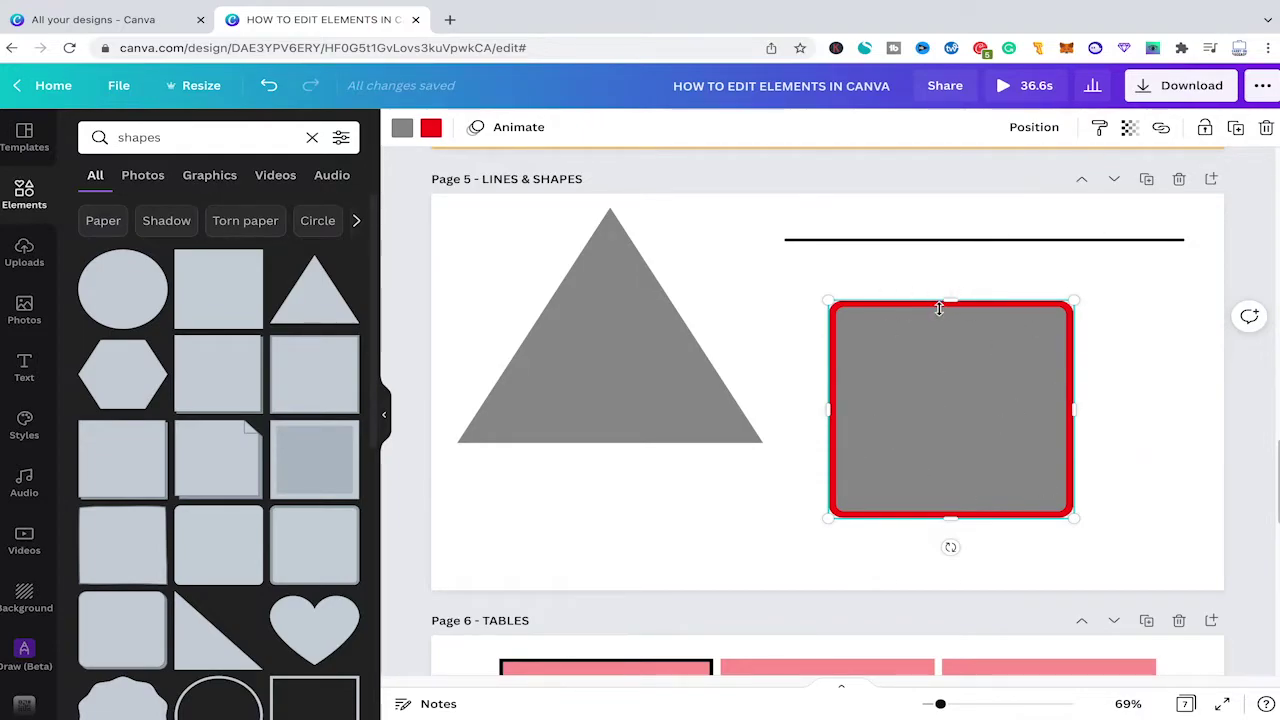
{"action": "left_click_drag", "start_coordinate": [950, 300], "coordinate": [950, 377]}
{"action": "left_click_drag", "start_coordinate": [833, 440], "coordinate": [708, 440]}
{"action": "mouse_move", "coordinate": [880, 518]}
{"action": "left_mouse_down"}
{"action": "mouse_move", "coordinate": [880, 491]}
{"action": "mouse_move", "coordinate": [876, 521]}
{"action": "left_mouse_up"}
{"action": "left_click_drag", "start_coordinate": [1082, 449], "coordinate": [1127, 451]}
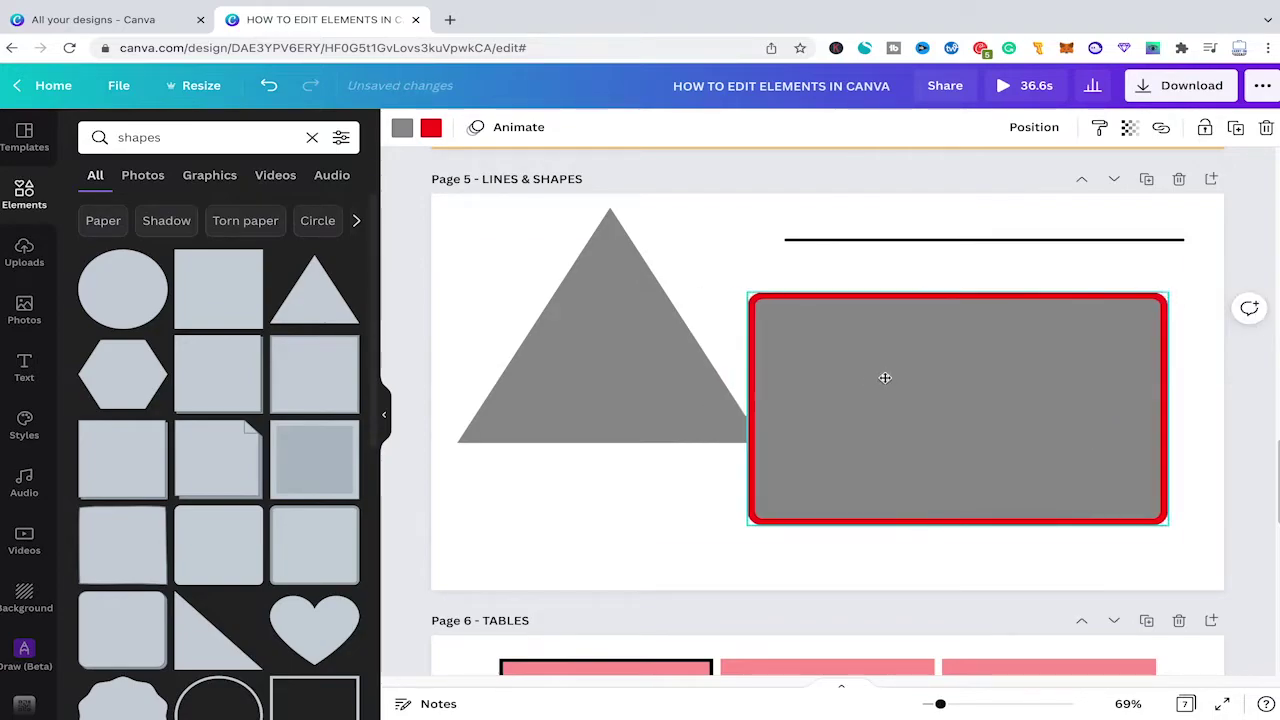
{"action": "left_click_drag", "start_coordinate": [885, 377], "coordinate": [913, 376]}
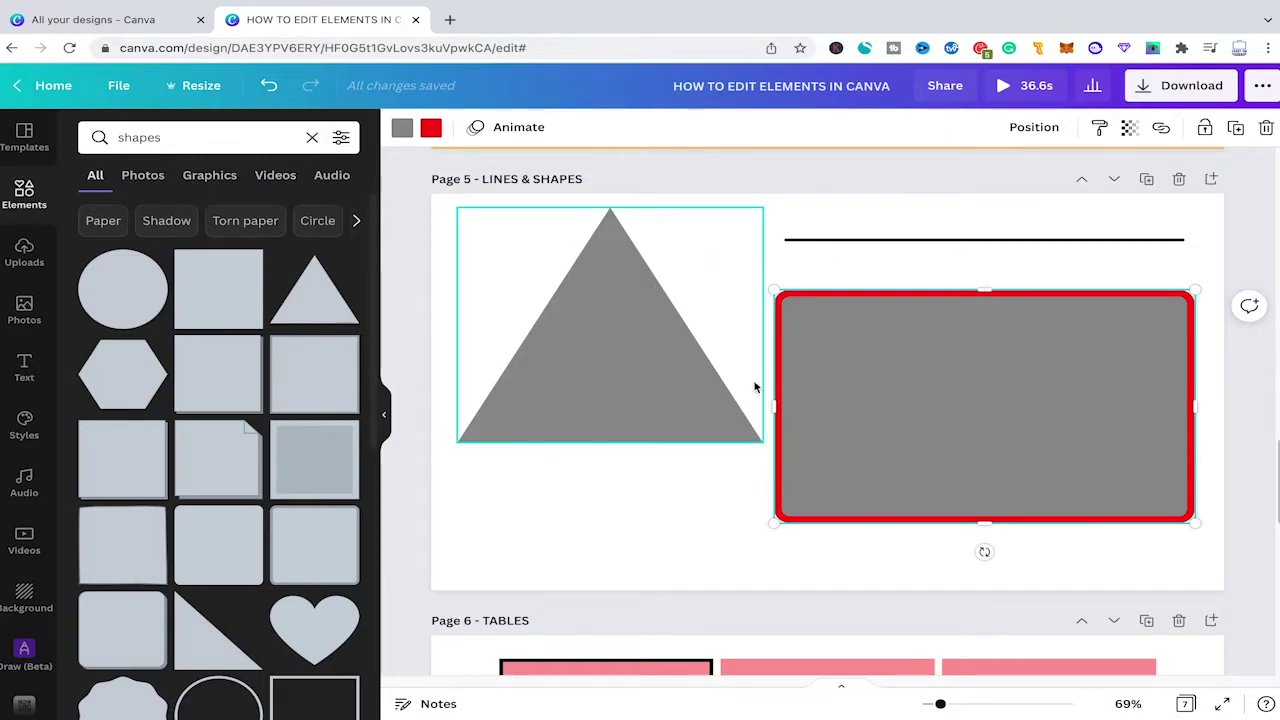
- Shrink the gray triangle from its lower-right corner and move it slightly down the page
{"action": "left_click", "coordinate": [591, 306]}
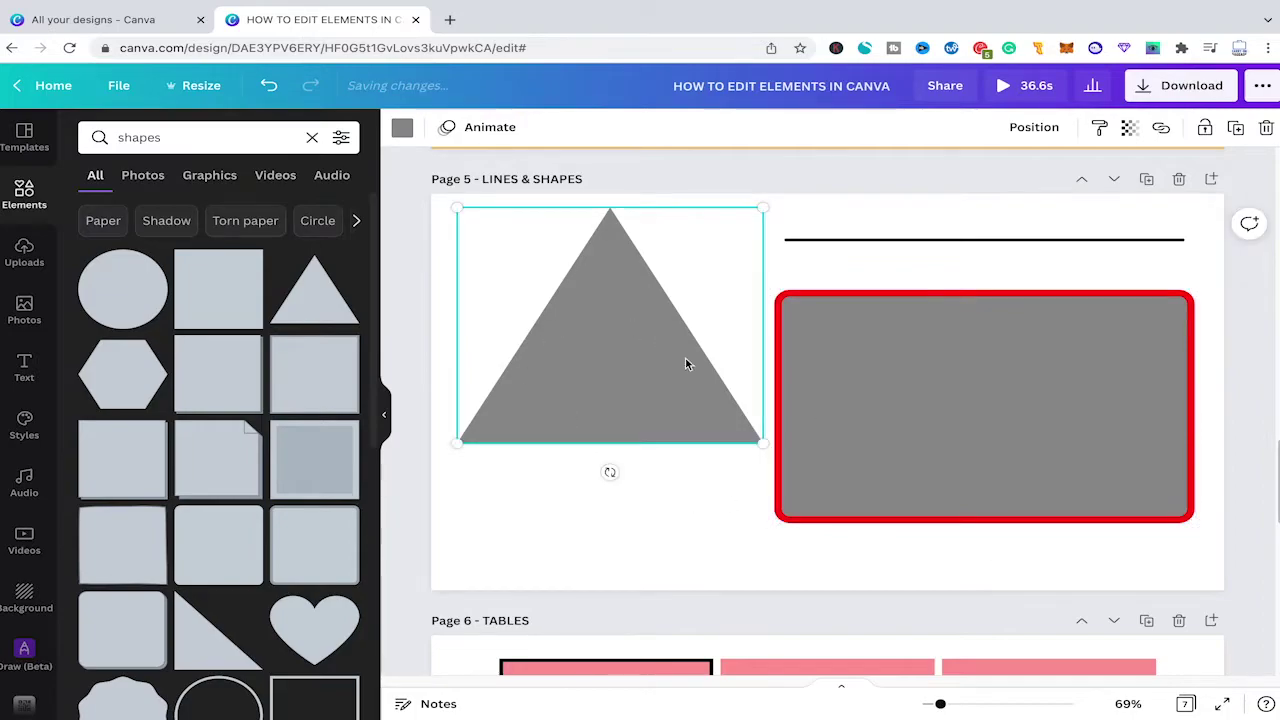
{"action": "left_click_drag", "start_coordinate": [764, 446], "coordinate": [721, 412]}
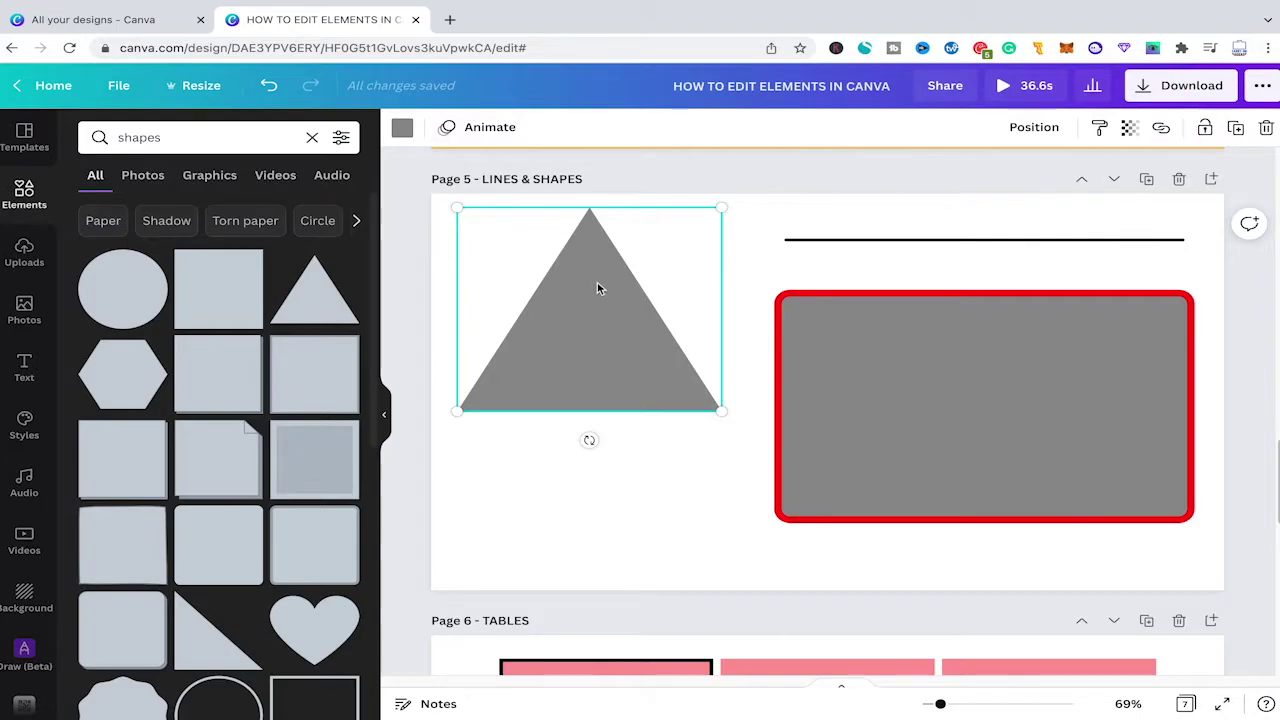
{"action": "left_click_drag", "start_coordinate": [597, 283], "coordinate": [599, 305]}
{"action": "left_click_drag", "start_coordinate": [719, 437], "coordinate": [706, 424]}
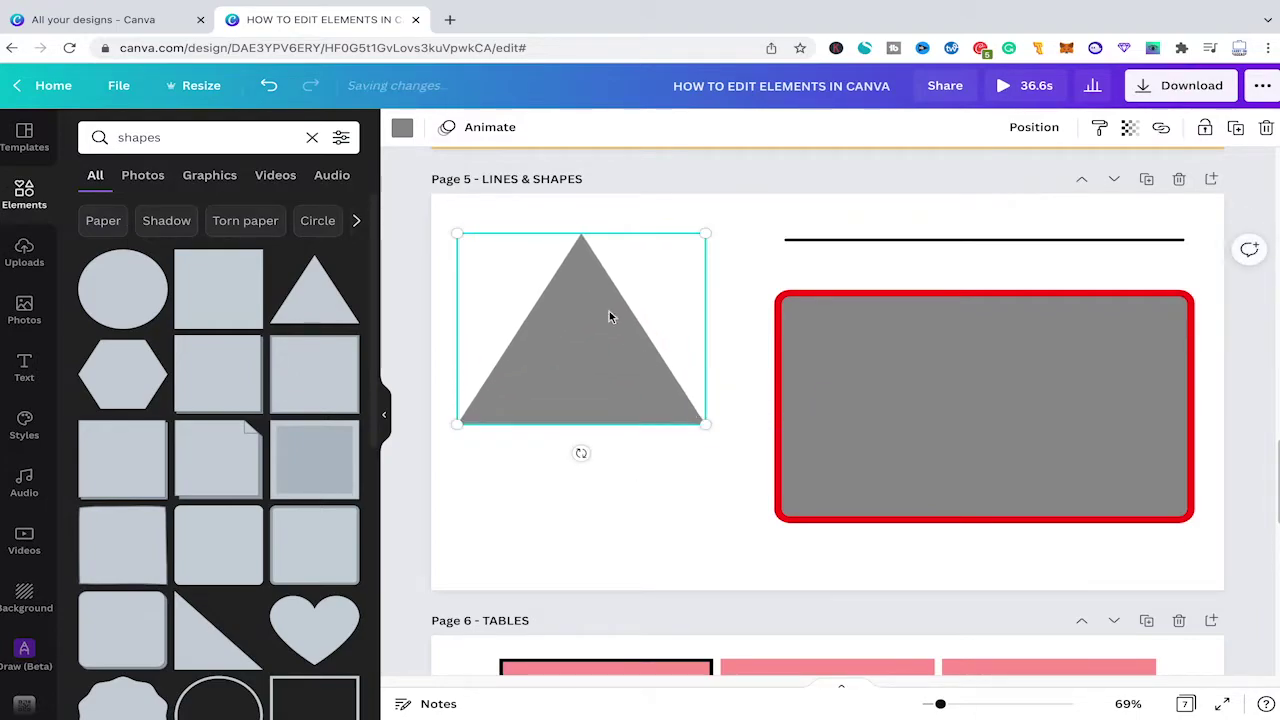
- Compare the editing options of the red-bordered rectangle and the triangle with those of the leaf on the GRAPHICS page
{"action": "left_click", "coordinate": [1011, 290]}
{"action": "left_click", "coordinate": [1009, 291]}
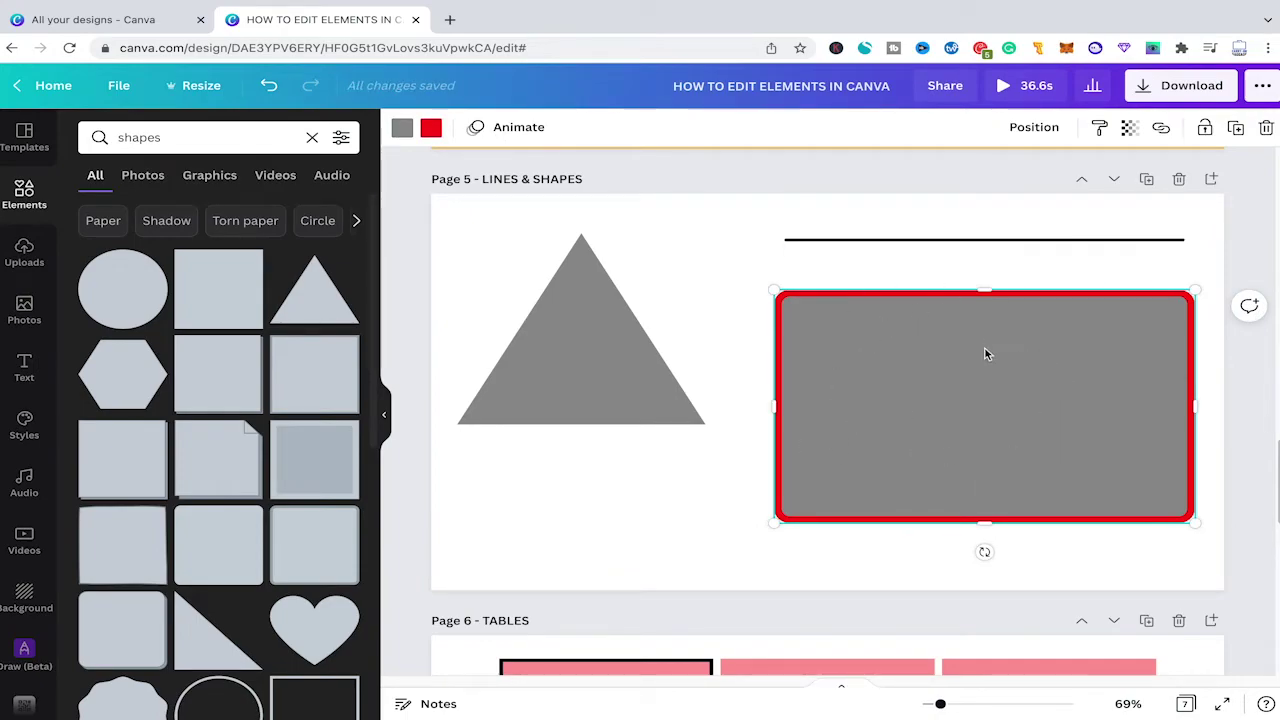
{"action": "scroll", "coordinate": [983, 353], "scroll_direction": "down", "scroll_amount": 1}
{"action": "left_click", "coordinate": [745, 356]}
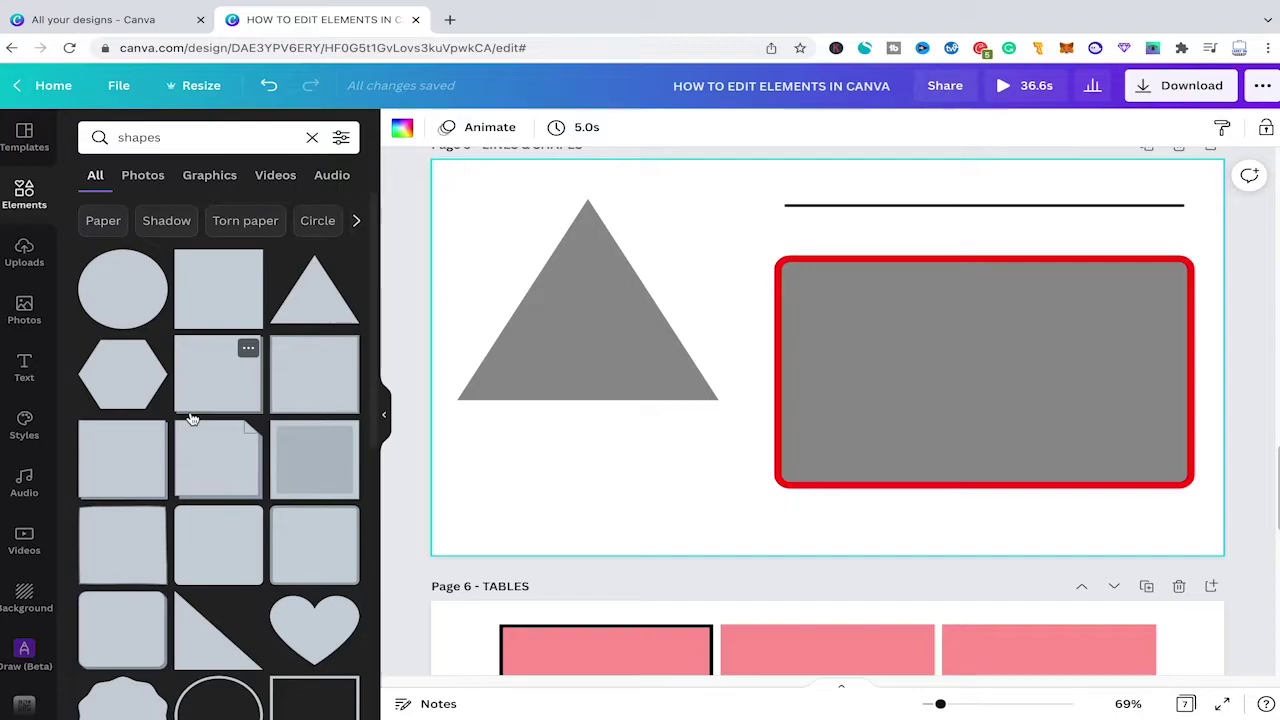
{"action": "left_click", "coordinate": [664, 345]}
{"action": "scroll", "coordinate": [619, 384], "scroll_direction": "up", "scroll_amount": 1}
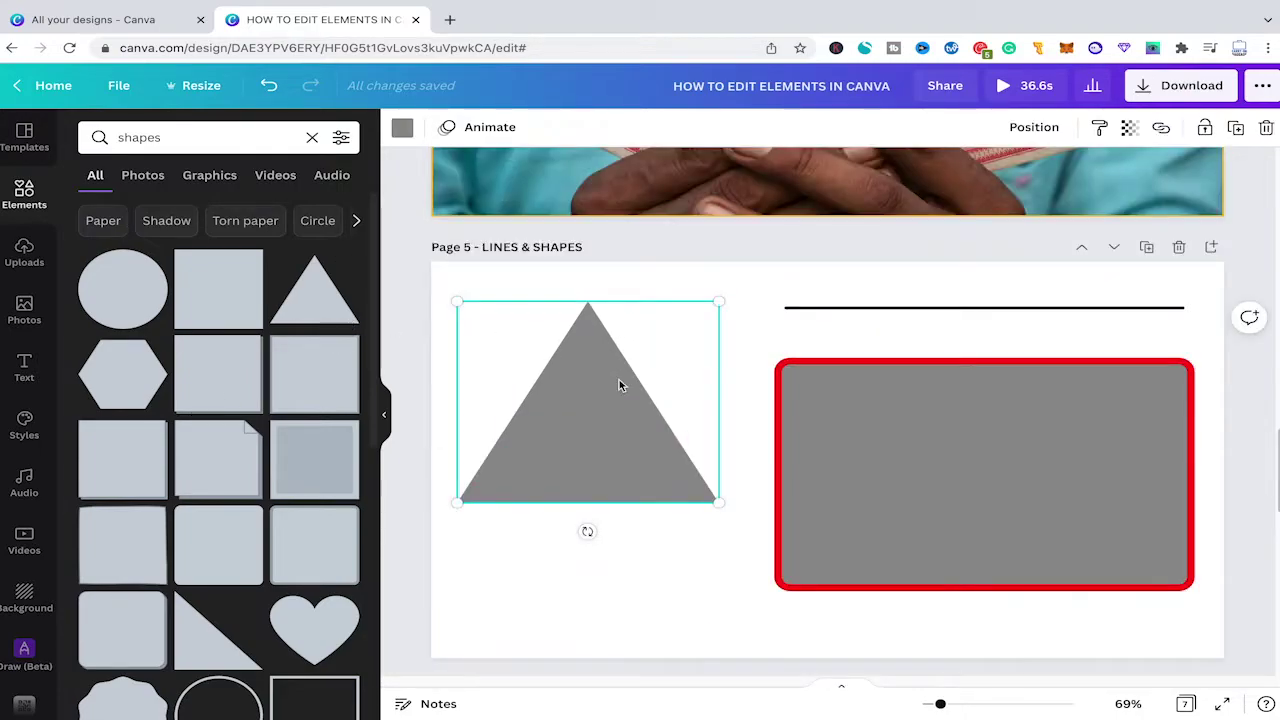
{"action": "scroll", "coordinate": [619, 384], "scroll_direction": "up", "scroll_amount": 15}
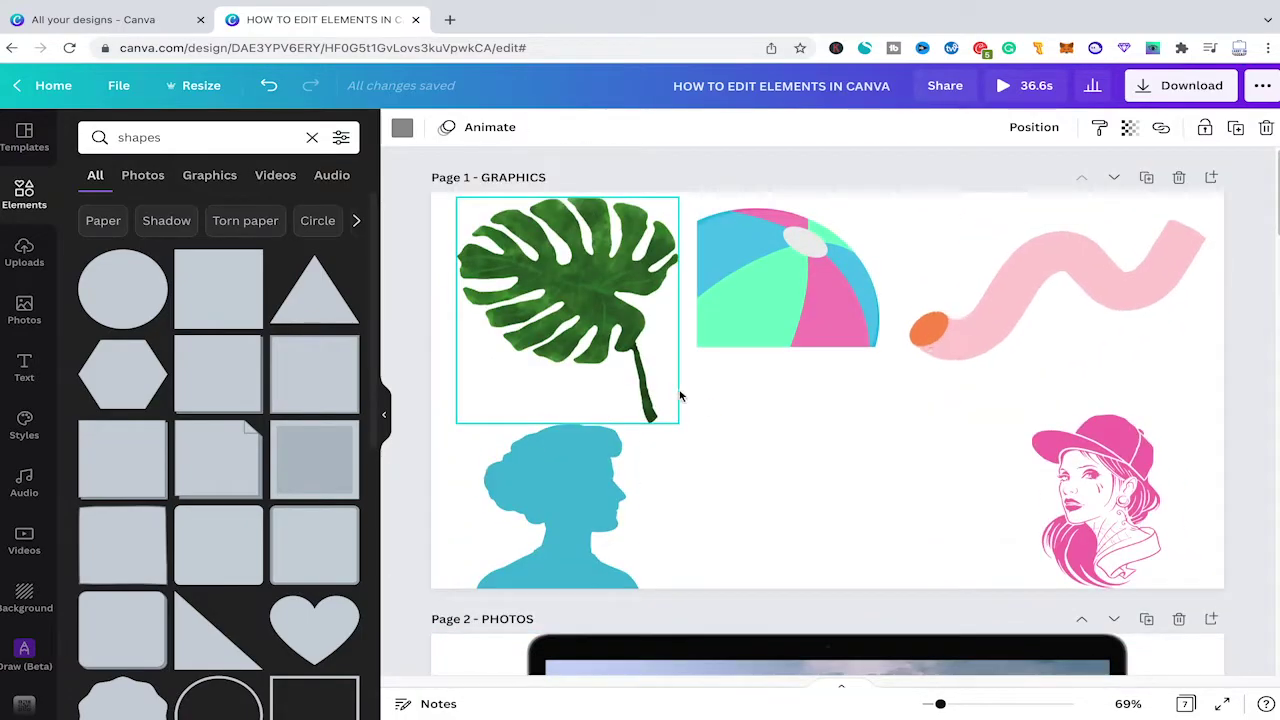
{"action": "scroll", "coordinate": [714, 374], "scroll_direction": "down", "scroll_amount": 1}
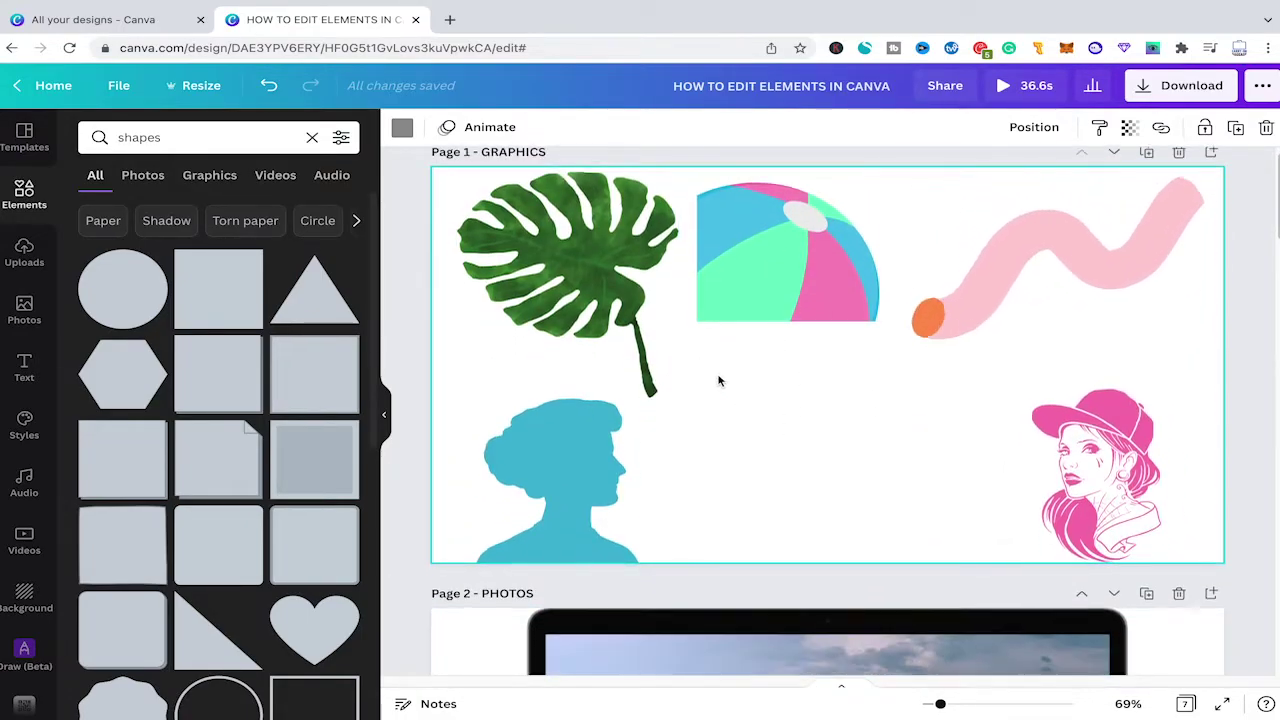
{"action": "left_click", "coordinate": [599, 290]}
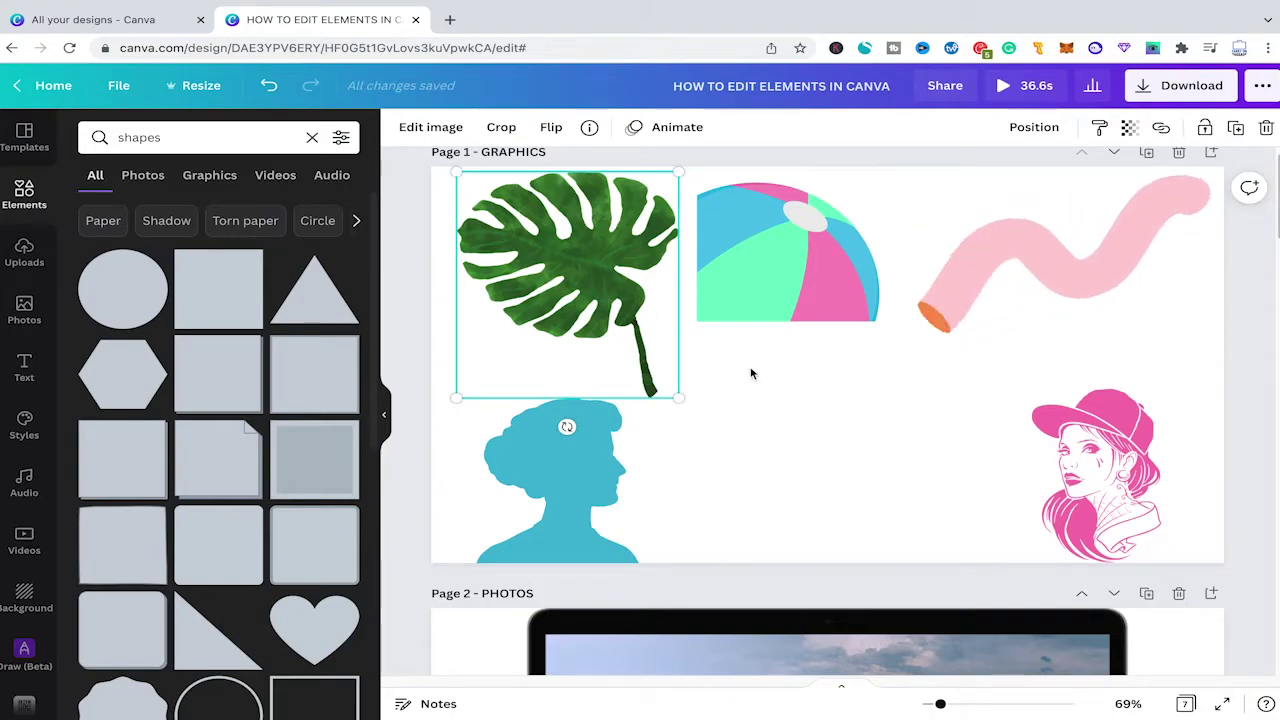
{"action": "scroll", "coordinate": [760, 360], "scroll_direction": "down", "scroll_amount": 20}
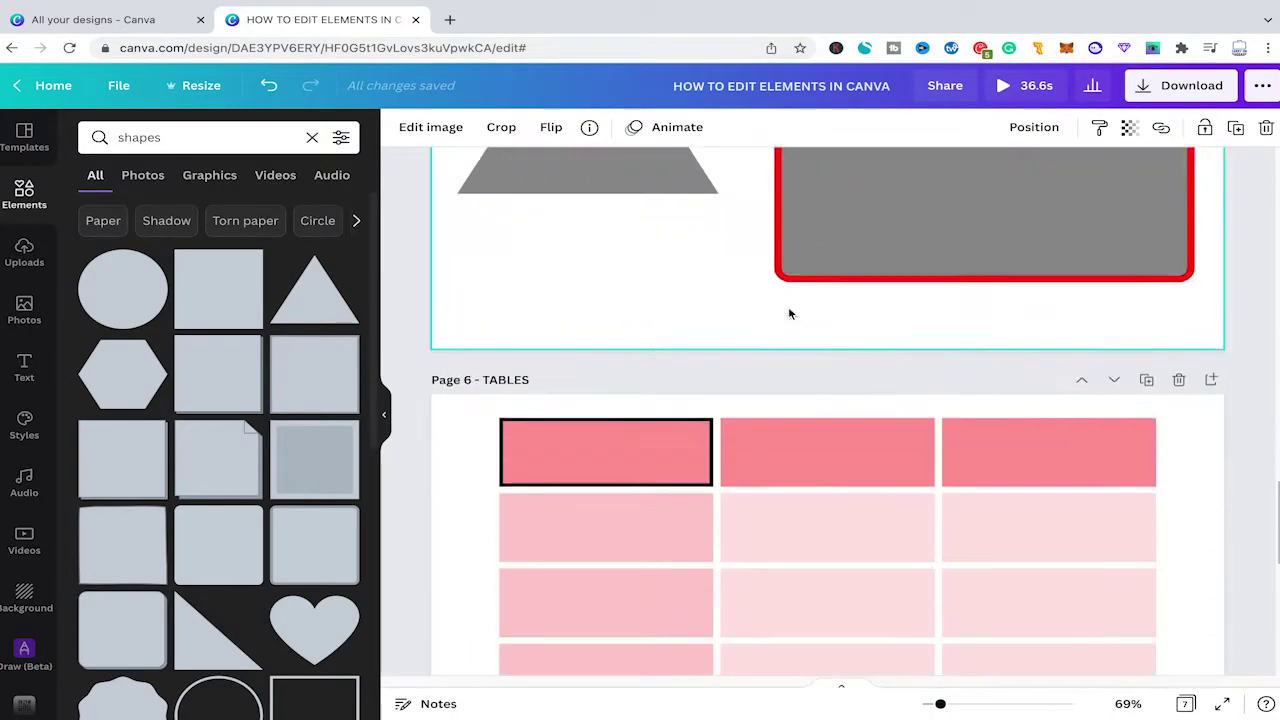
{"action": "scroll", "coordinate": [789, 314], "scroll_direction": "up", "scroll_amount": 5}
{"action": "left_click", "coordinate": [780, 386]}
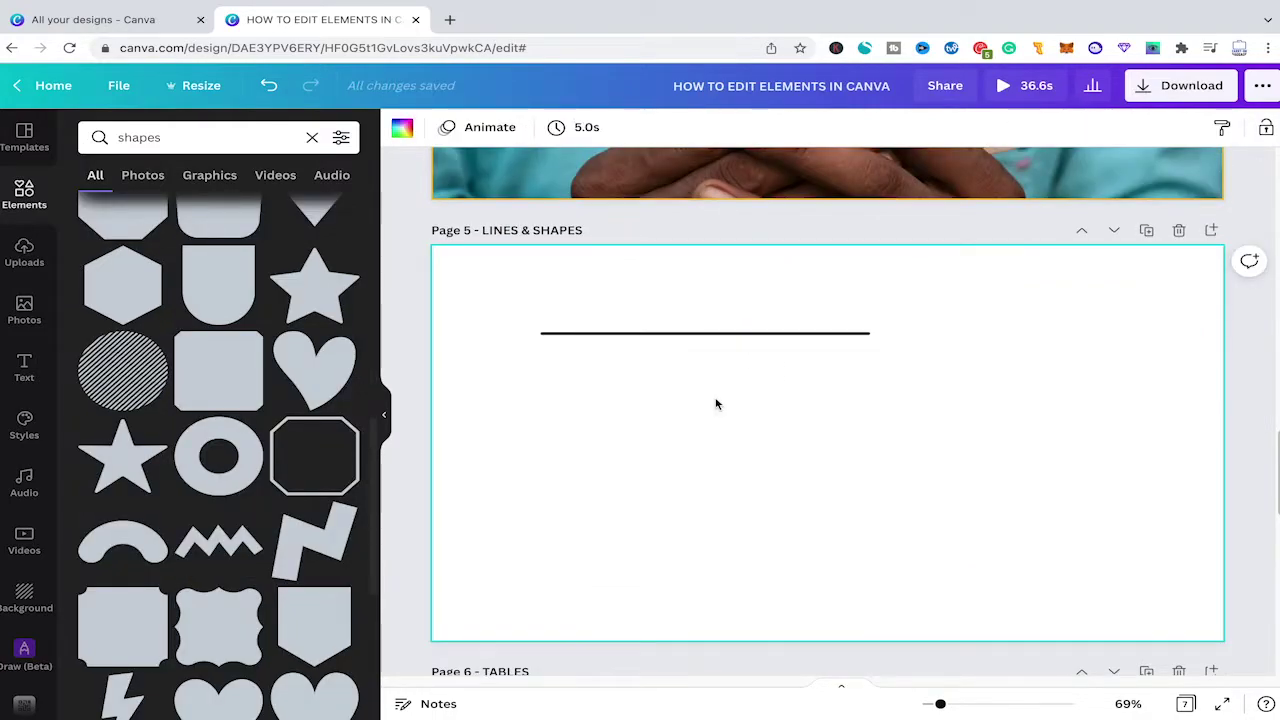
- Lengthen the black line on the LINES & SHAPES page from its right end and set its line weight to 28
{"action": "left_click", "coordinate": [800, 334]}
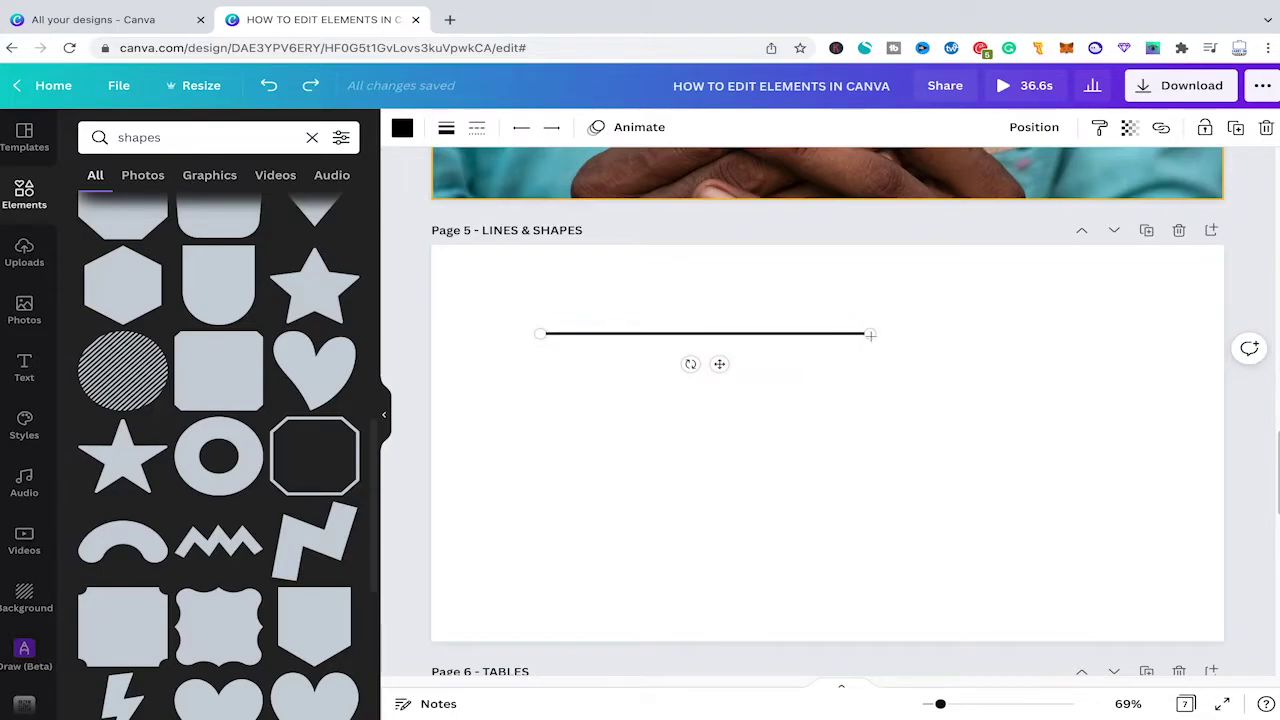
{"action": "left_click_drag", "start_coordinate": [874, 335], "coordinate": [935, 332]}
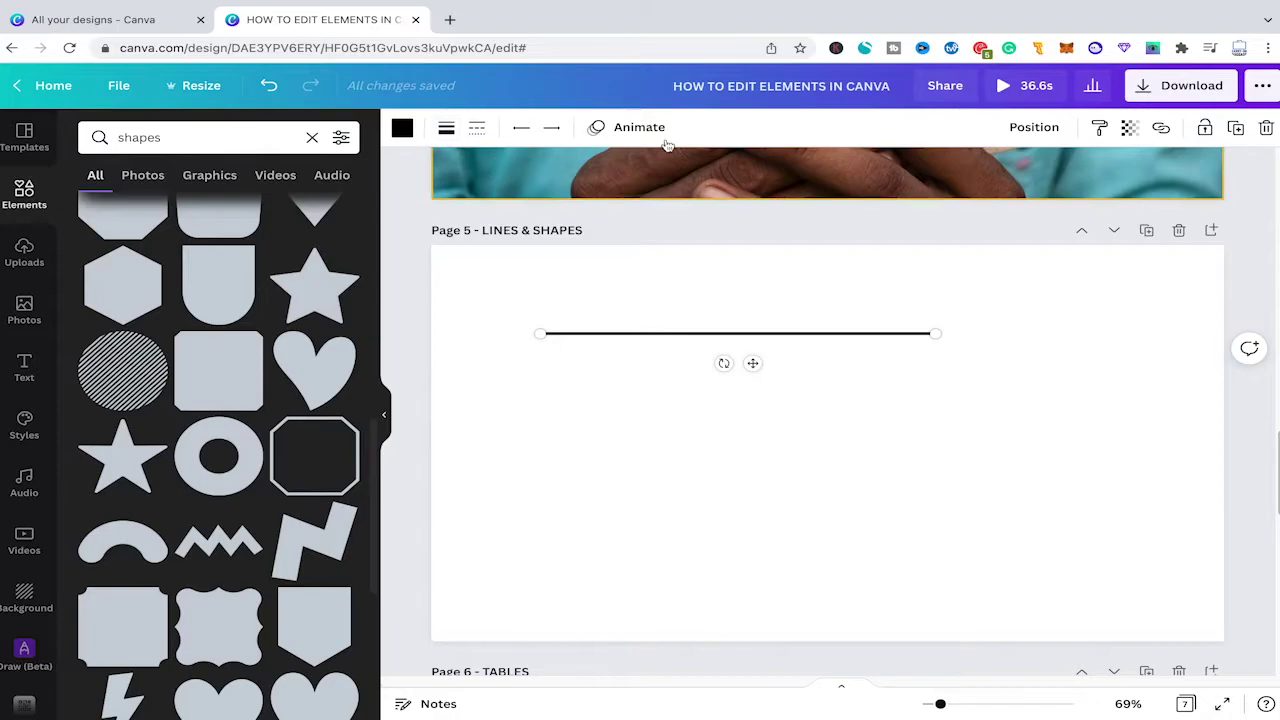
{"action": "left_click", "coordinate": [446, 128]}
{"action": "left_click_drag", "start_coordinate": [554, 176], "coordinate": [580, 176]}
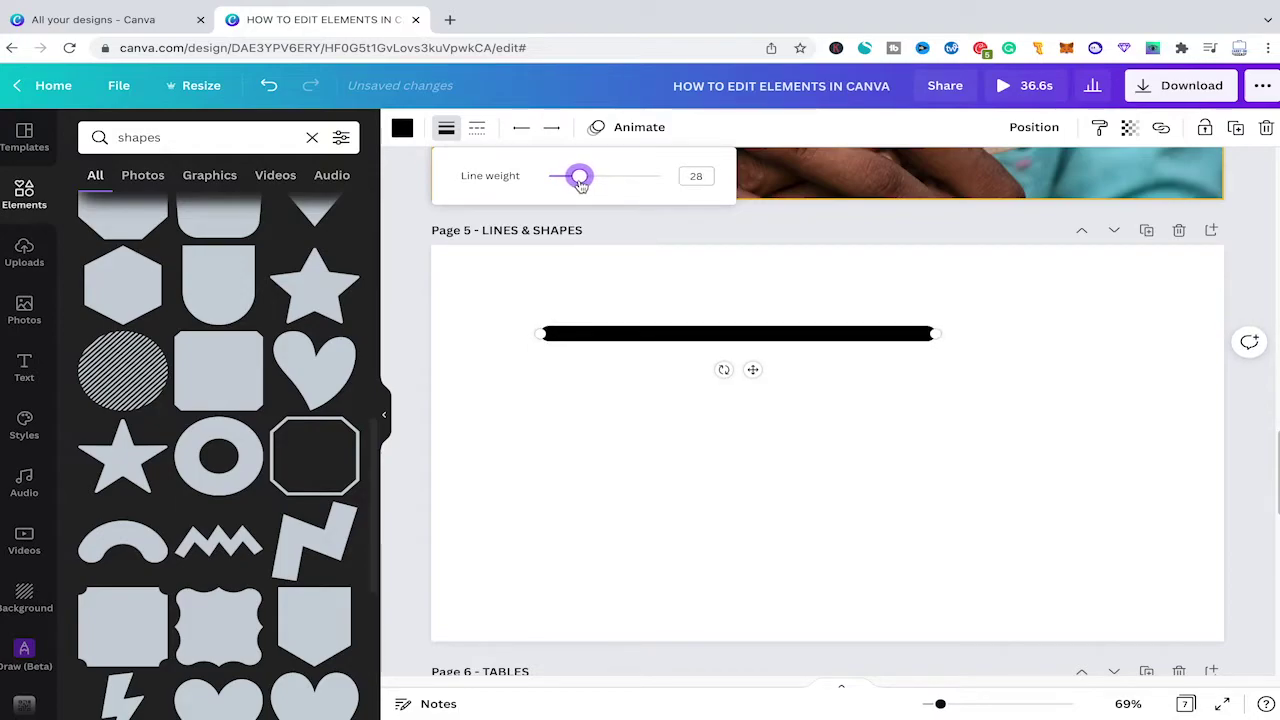
- Change the line's style from solid to round dots and deselect it
{"action": "left_click", "coordinate": [477, 127]}
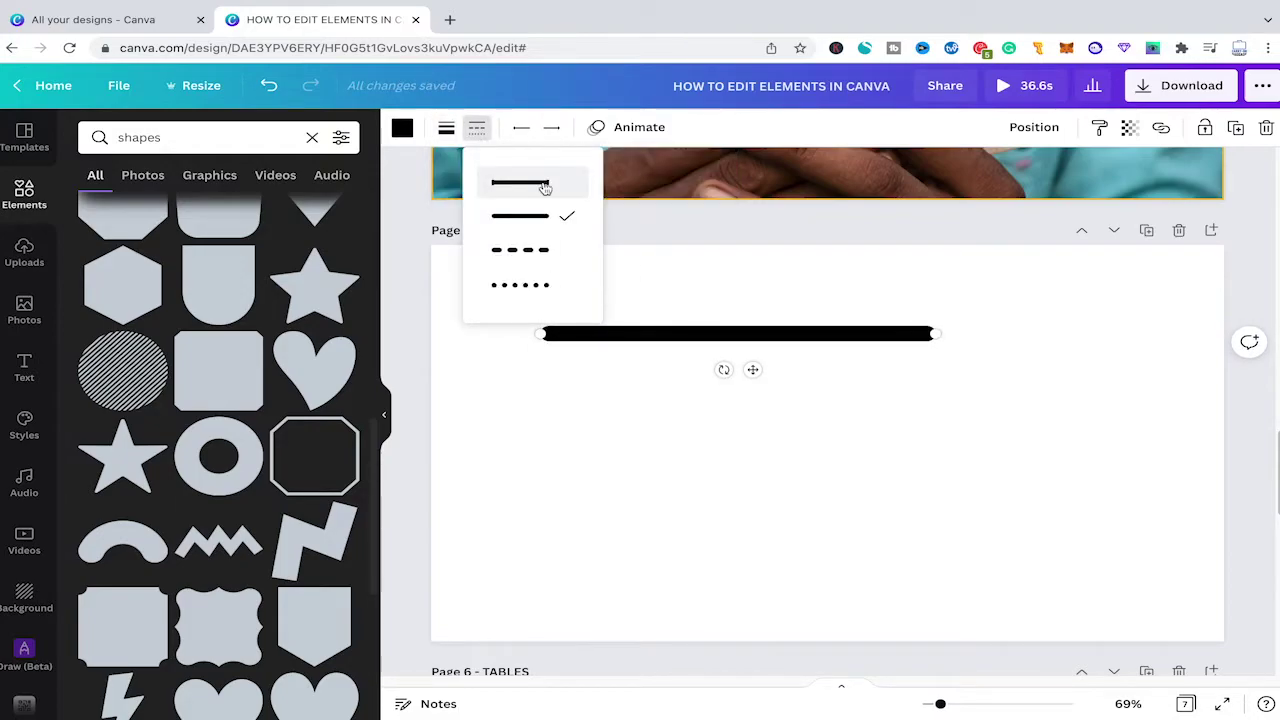
{"action": "left_click", "coordinate": [533, 286]}
{"action": "left_click", "coordinate": [668, 412]}
{"action": "left_click", "coordinate": [701, 345]}
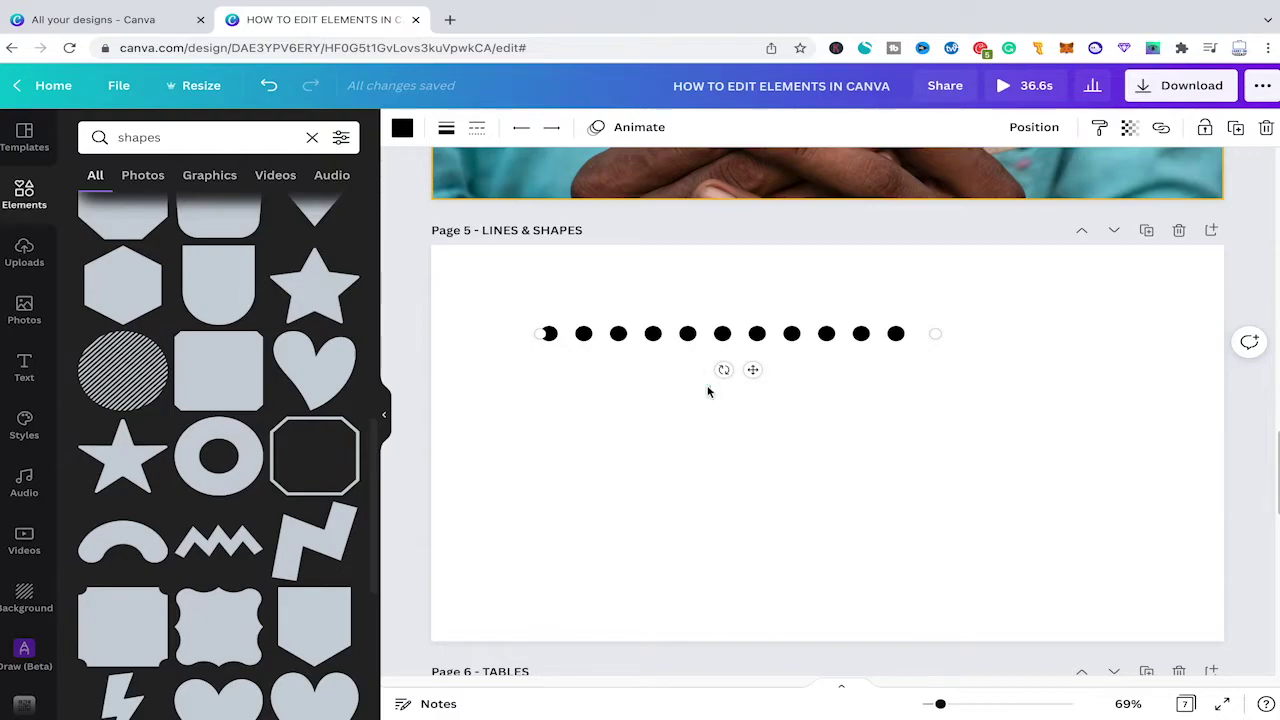
{"action": "left_click", "coordinate": [803, 431]}
- Go to the TABLES page and select the table's first header cell to view its editing options
{"action": "scroll", "coordinate": [787, 437], "scroll_direction": "up", "scroll_amount": 3}
{"action": "scroll", "coordinate": [790, 435], "scroll_direction": "down", "scroll_amount": 5}
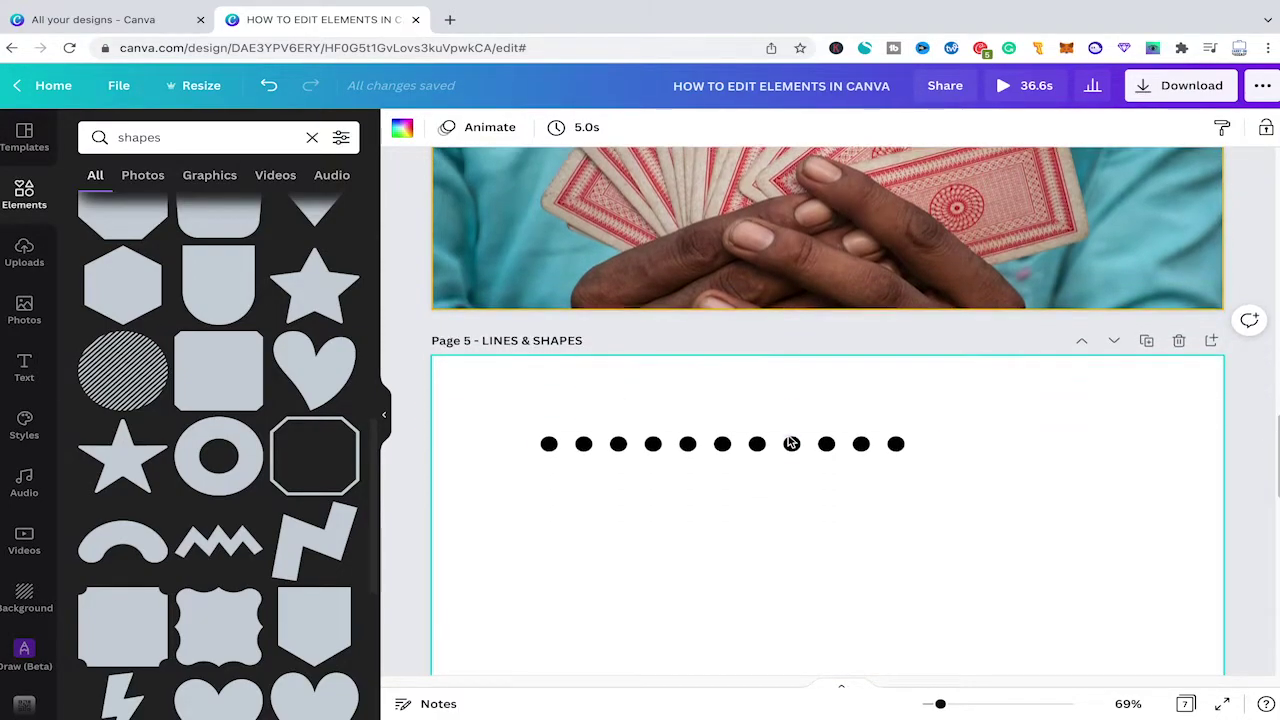
{"action": "scroll", "coordinate": [794, 436], "scroll_direction": "down", "scroll_amount": 3}
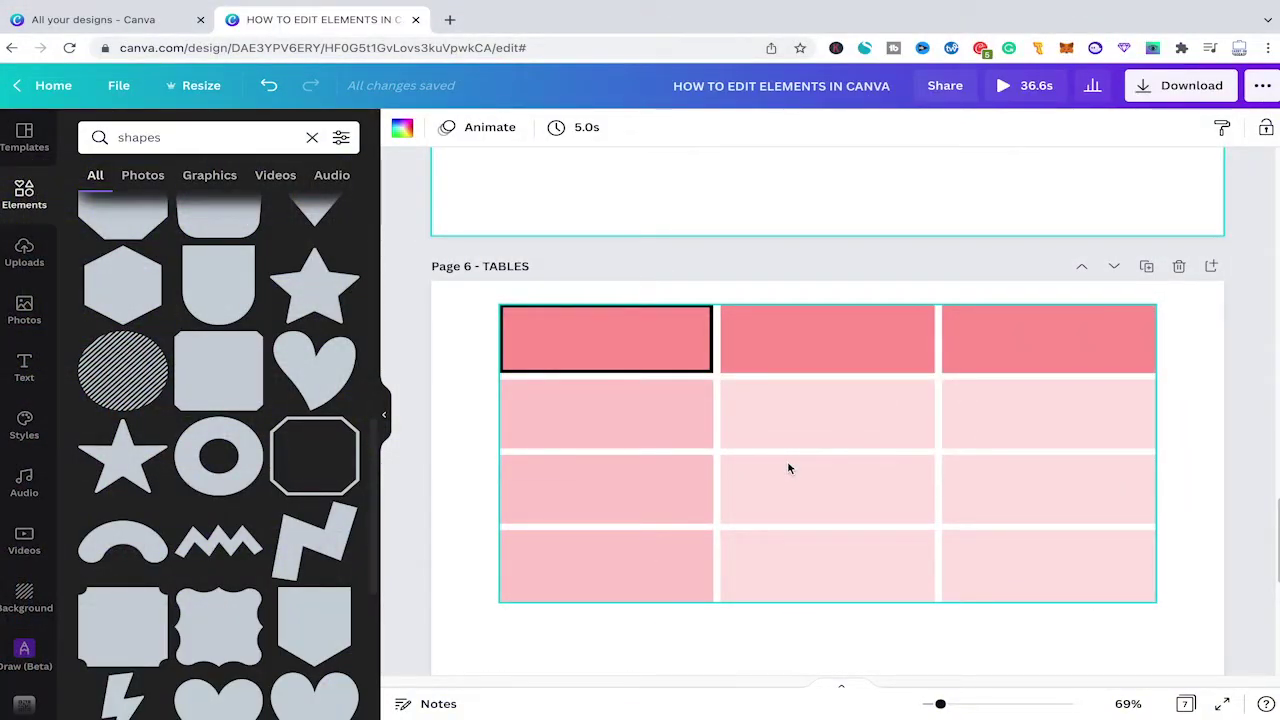
{"action": "left_click", "coordinate": [757, 296]}
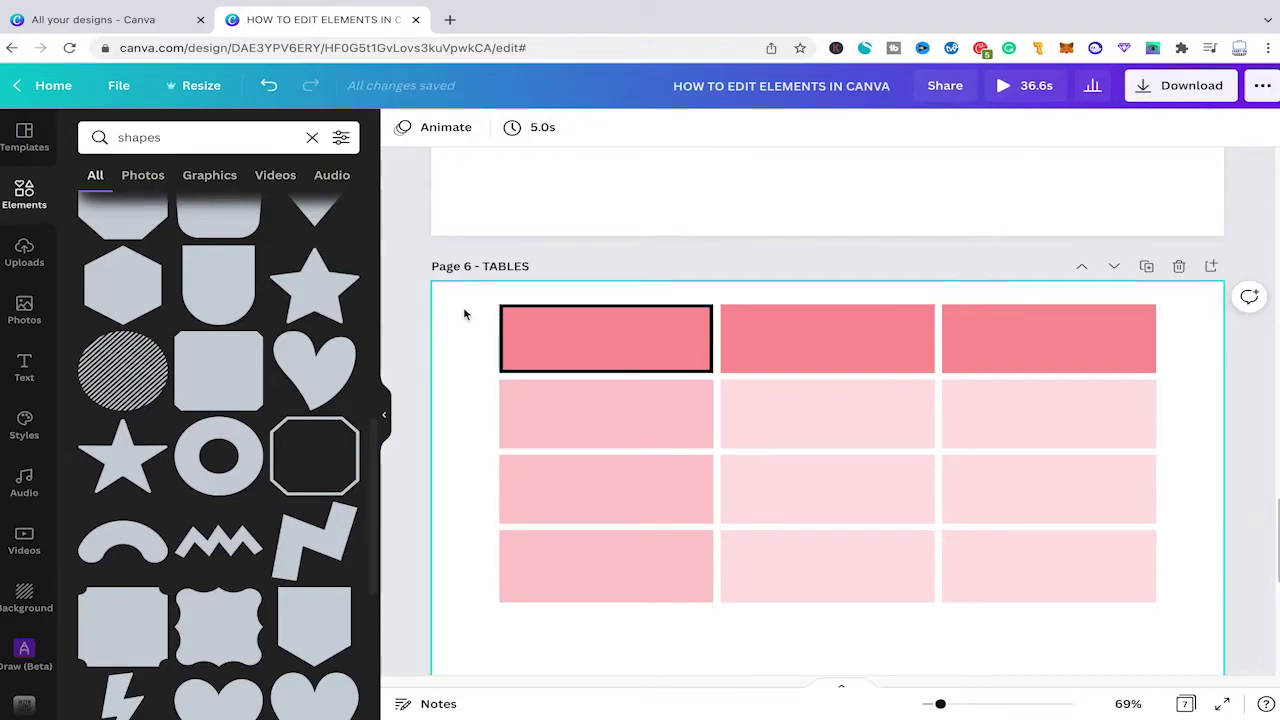
{"action": "left_click", "coordinate": [456, 367]}
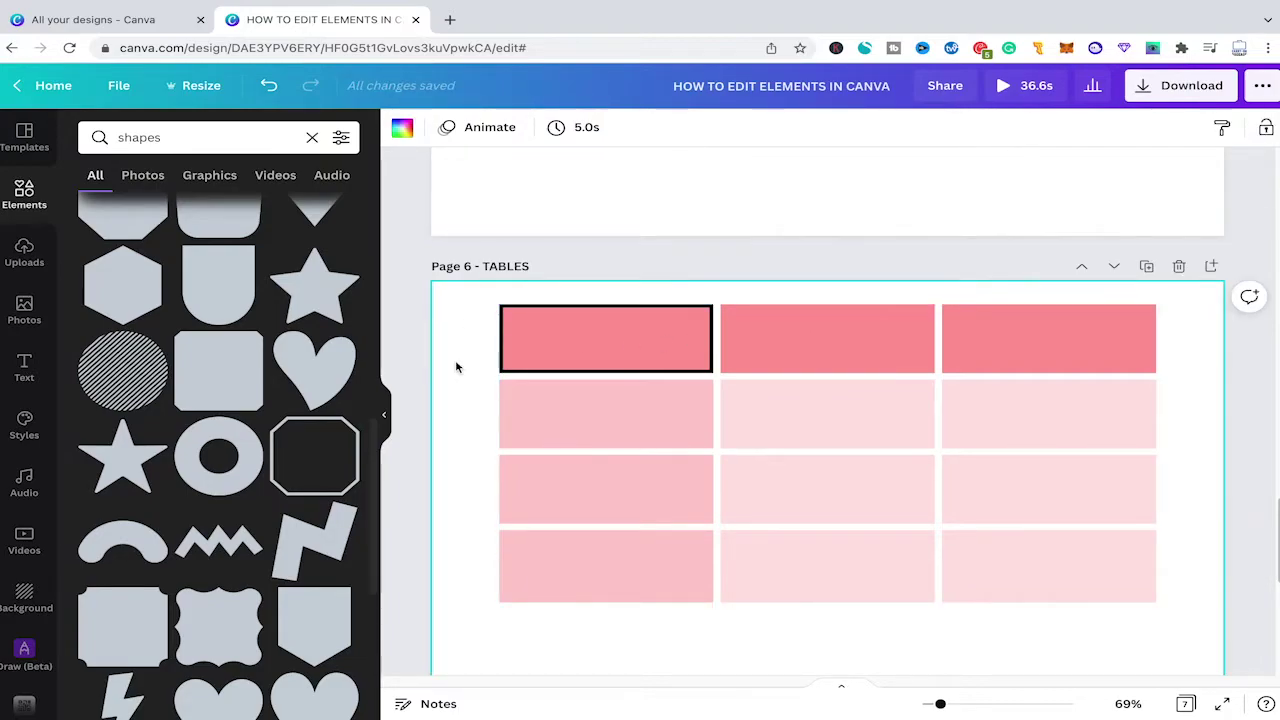
{"action": "left_click", "coordinate": [517, 357]}
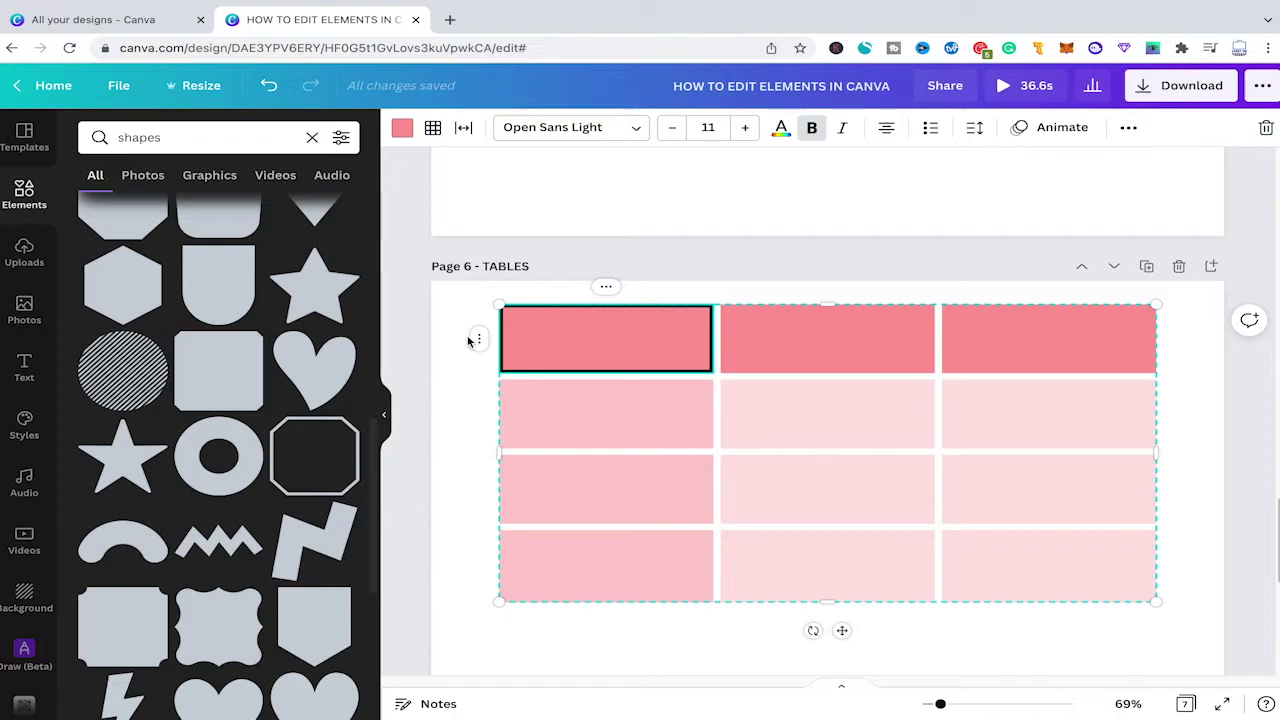
{"action": "left_click", "coordinate": [459, 388]}
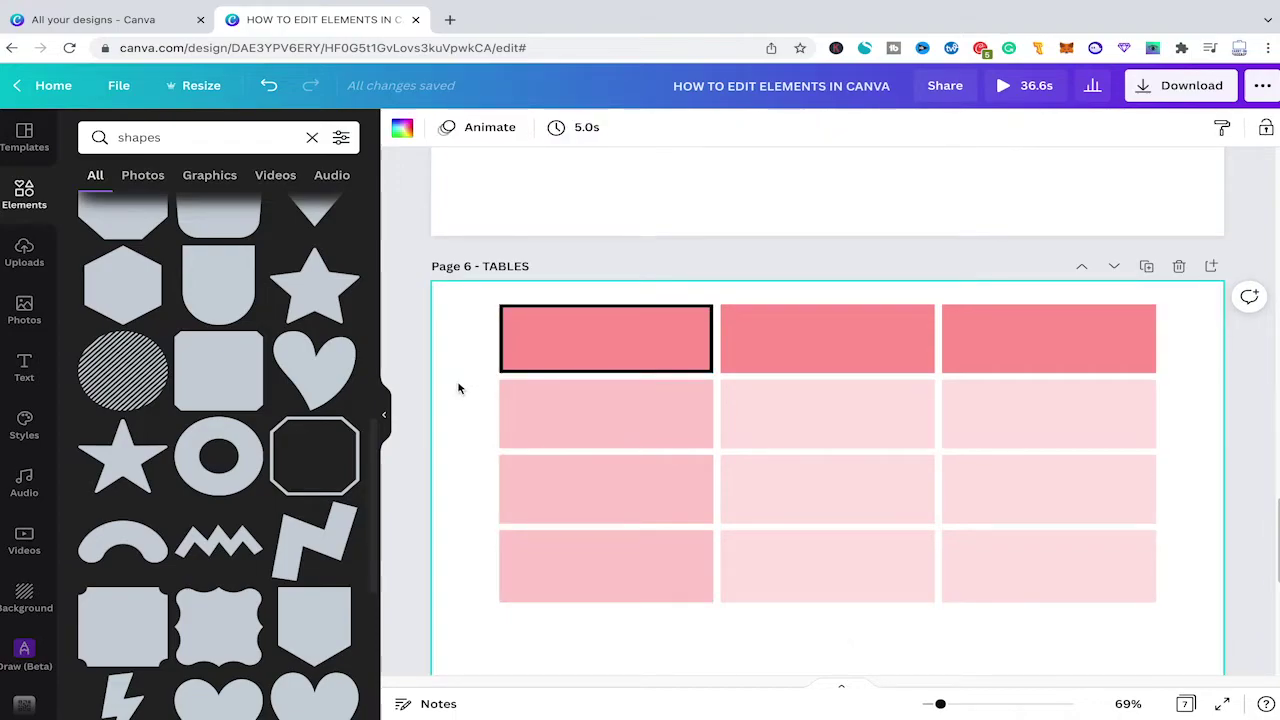
- Search the elements library for "tables" and browse the available table designs
{"action": "left_click", "coordinate": [191, 137]}
{"action": "type", "text": "tables"}
{"action": "key", "text": "Return"}
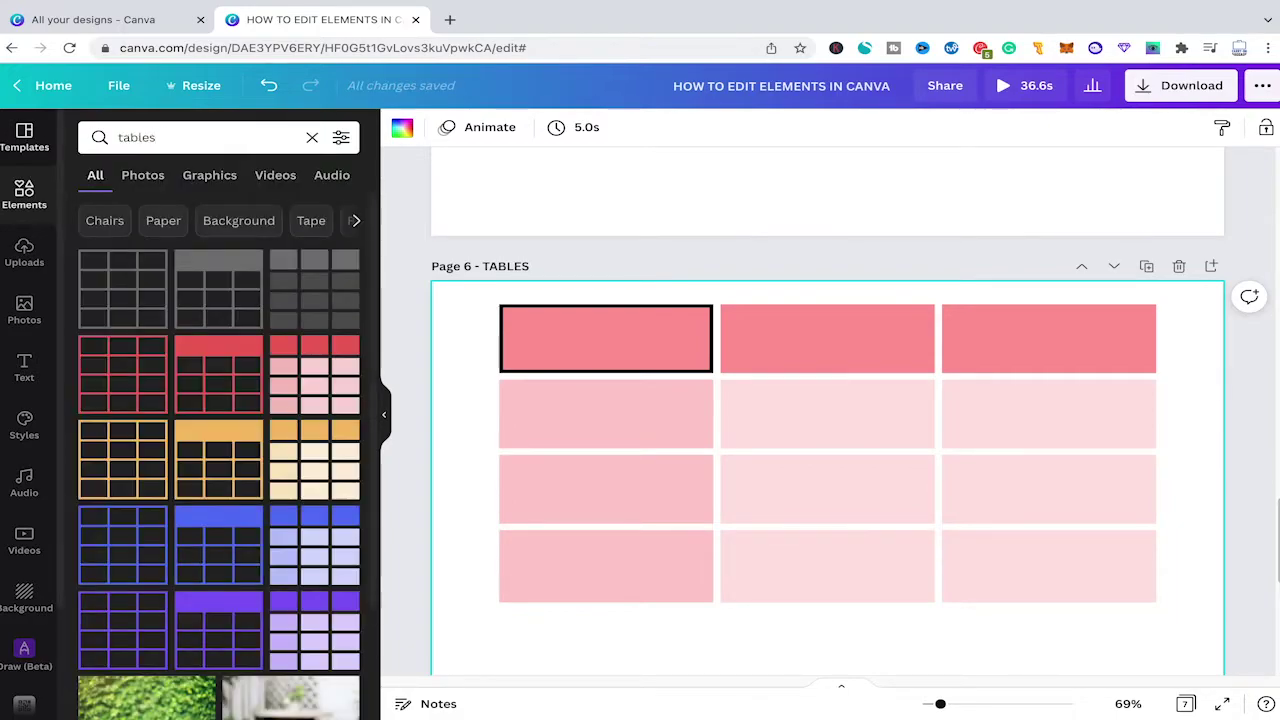
{"action": "scroll", "coordinate": [196, 253], "scroll_direction": "down", "scroll_amount": 1}
{"action": "scroll", "coordinate": [196, 253], "scroll_direction": "down", "scroll_amount": 2}
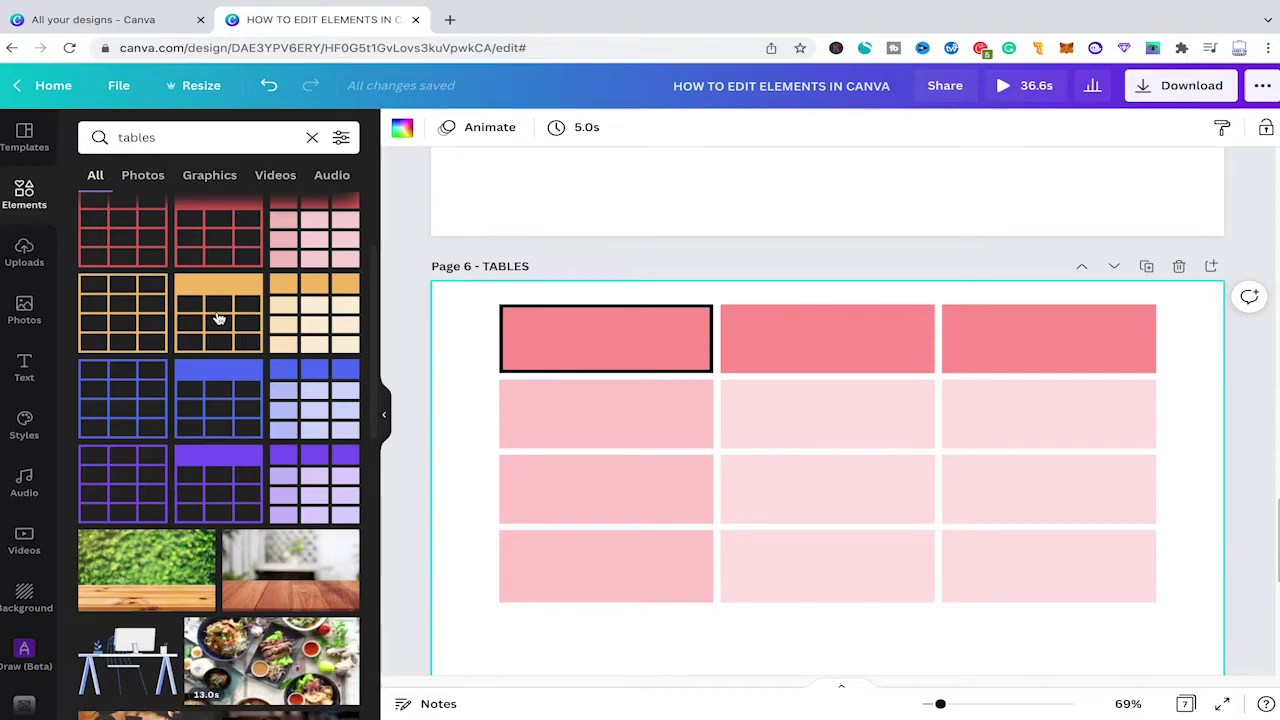
{"action": "scroll", "coordinate": [217, 317], "scroll_direction": "up", "scroll_amount": 3}
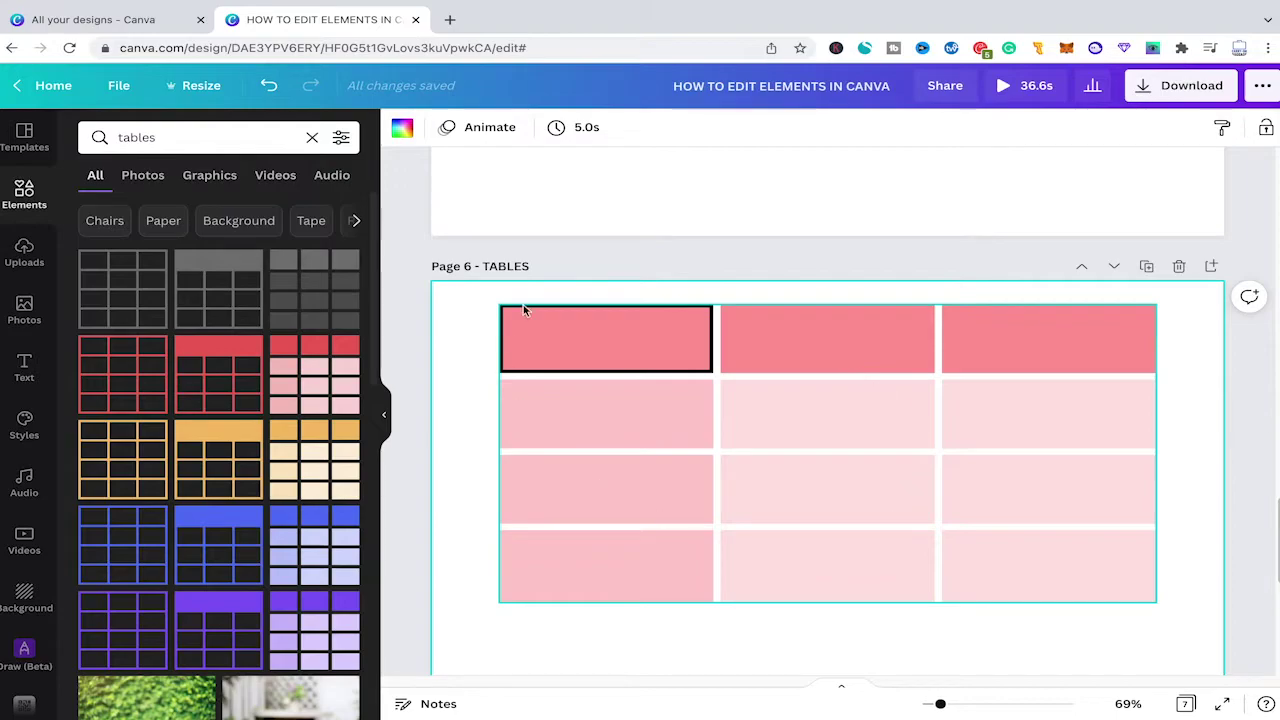
- Enter "TEXT" in the second and third header cells of the pink table
{"action": "left_click", "coordinate": [766, 389]}
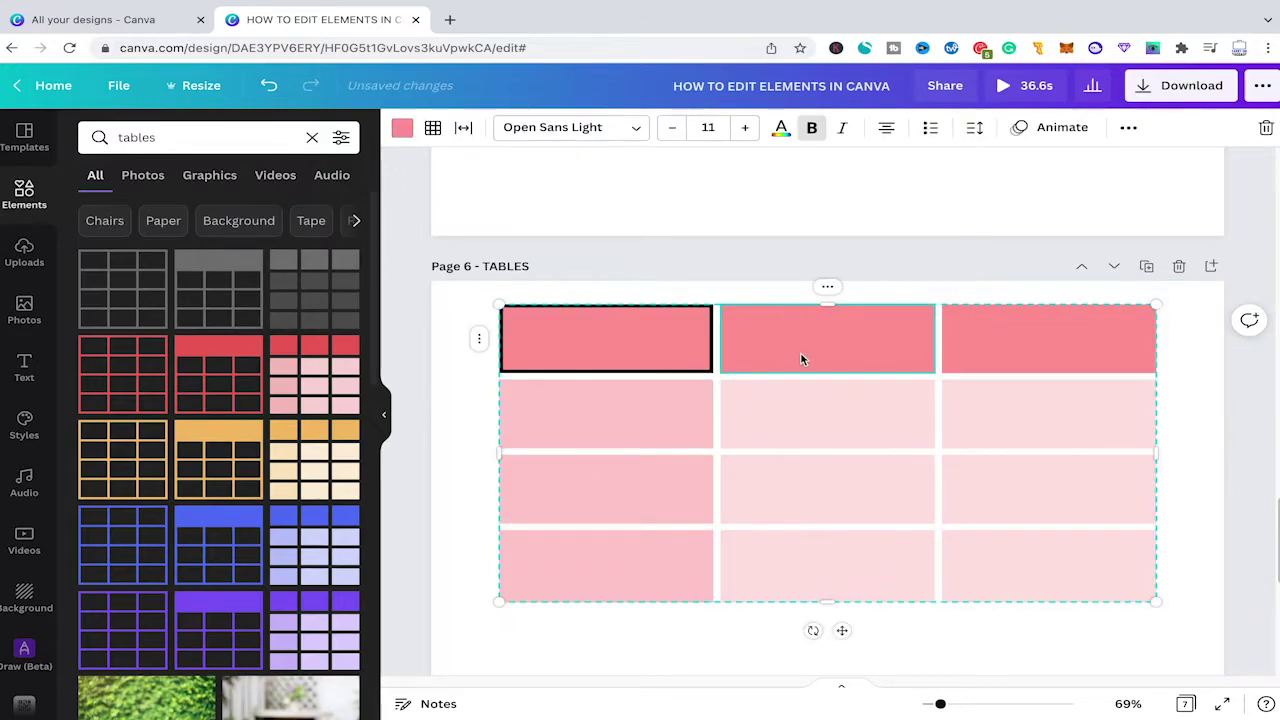
{"action": "left_click", "coordinate": [453, 336]}
{"action": "left_click", "coordinate": [544, 332]}
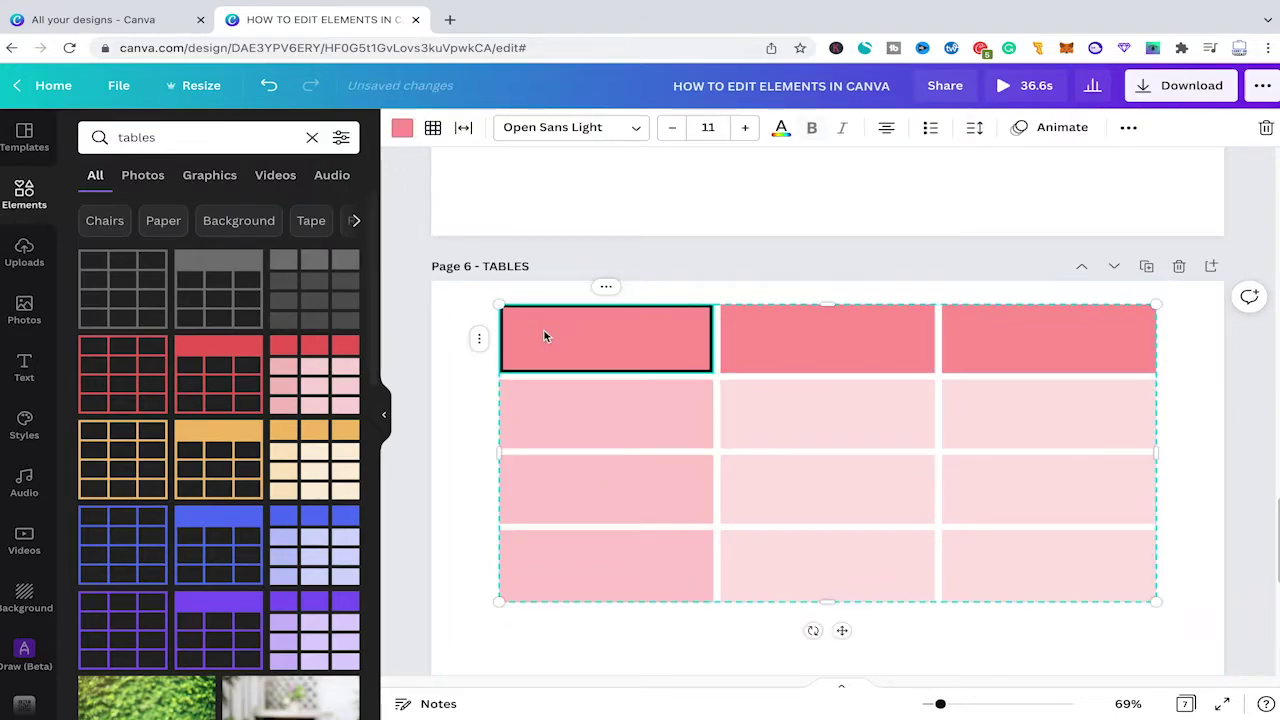
{"action": "double_click", "coordinate": [785, 337]}
{"action": "type", "text": "TEXT"}
{"action": "double_click", "coordinate": [1045, 328]}
{"action": "type", "text": "RW"}
{"action": "key", "text": "BackSpace"}
{"action": "type", "text": "TEXT"}
- Shrink the table slightly from its upper-right corner and widen the spacing between its cells
{"action": "mouse_move", "coordinate": [1157, 305]}
{"action": "left_mouse_down"}
{"action": "mouse_move", "coordinate": [1003, 414]}
{"action": "mouse_move", "coordinate": [1132, 309]}
{"action": "left_mouse_up"}
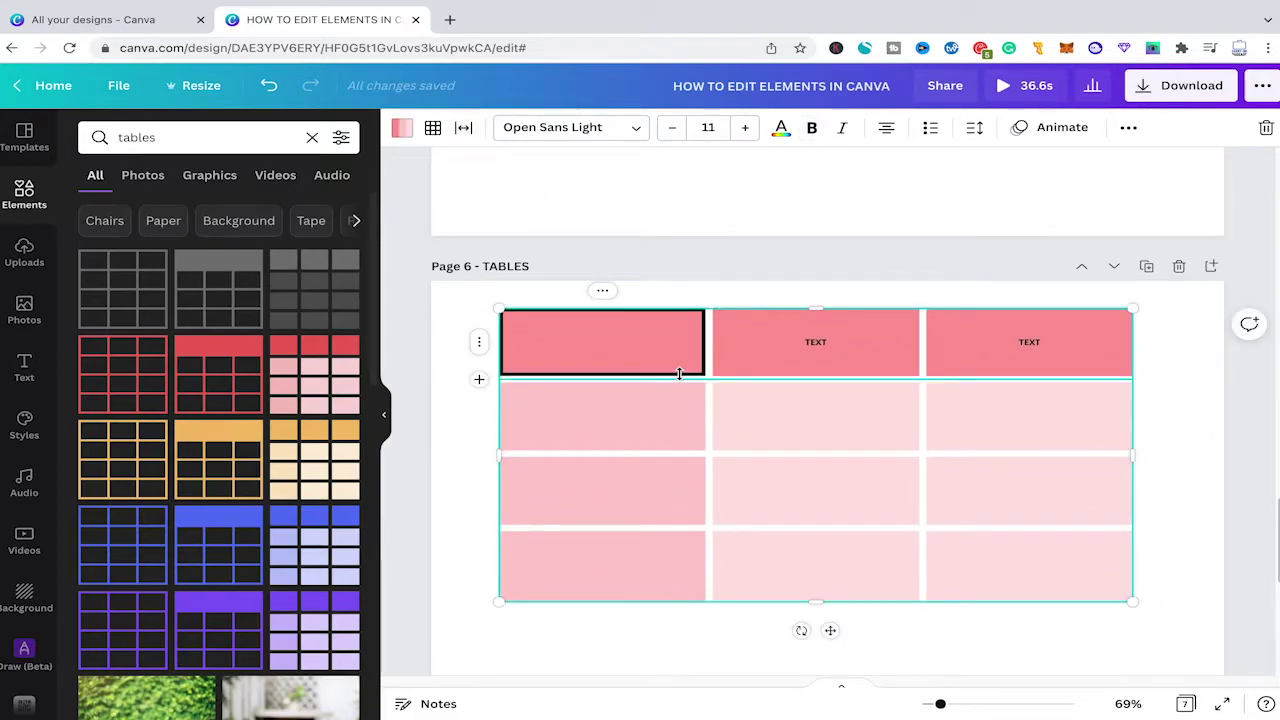
{"action": "left_click", "coordinate": [463, 127]}
{"action": "left_click_drag", "start_coordinate": [643, 182], "coordinate": [680, 182]}
- Select the first cell of the table's second row and examine its border style, color and weight options
{"action": "left_click", "coordinate": [609, 425]}
{"action": "left_click", "coordinate": [609, 425]}
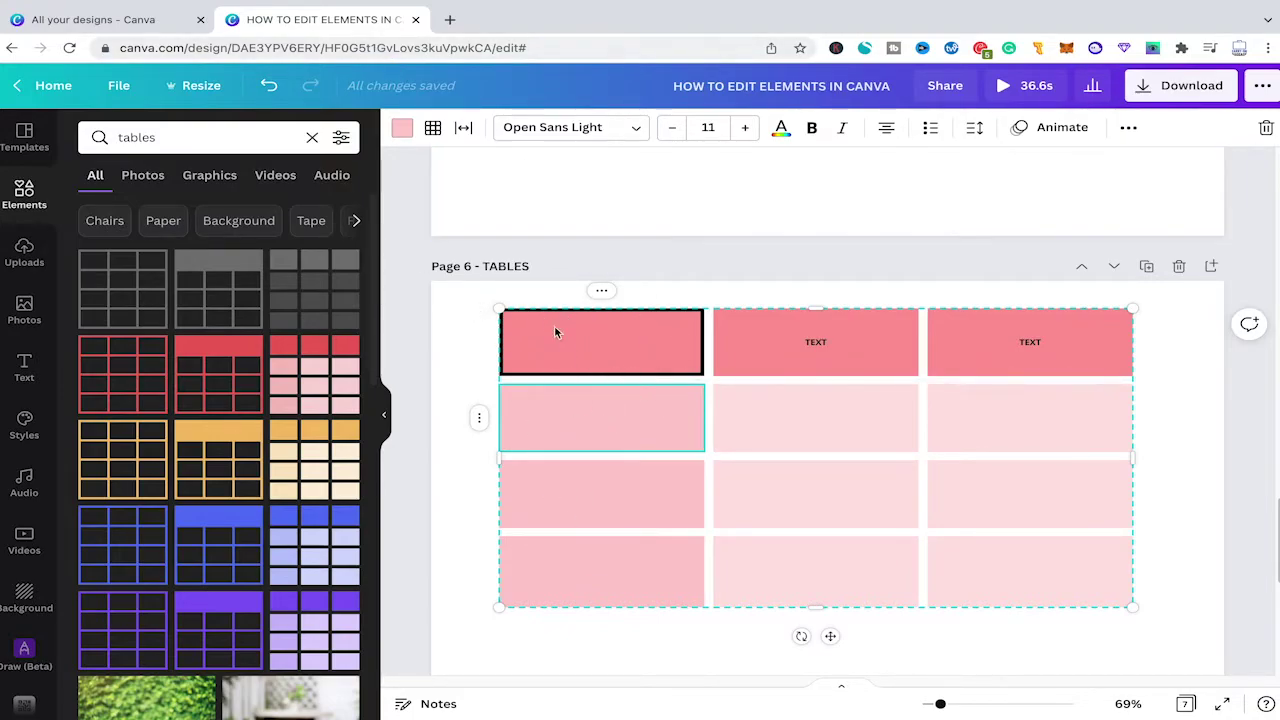
{"action": "left_click", "coordinate": [470, 350]}
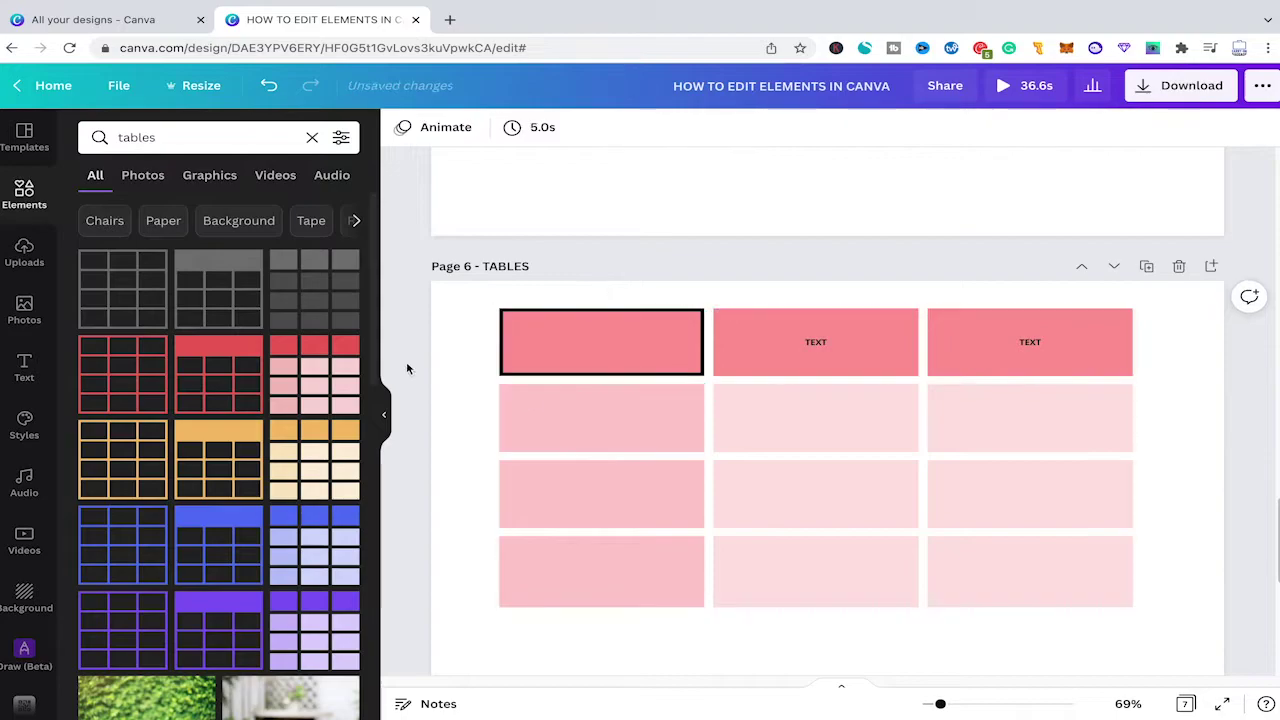
{"action": "left_click", "coordinate": [552, 423]}
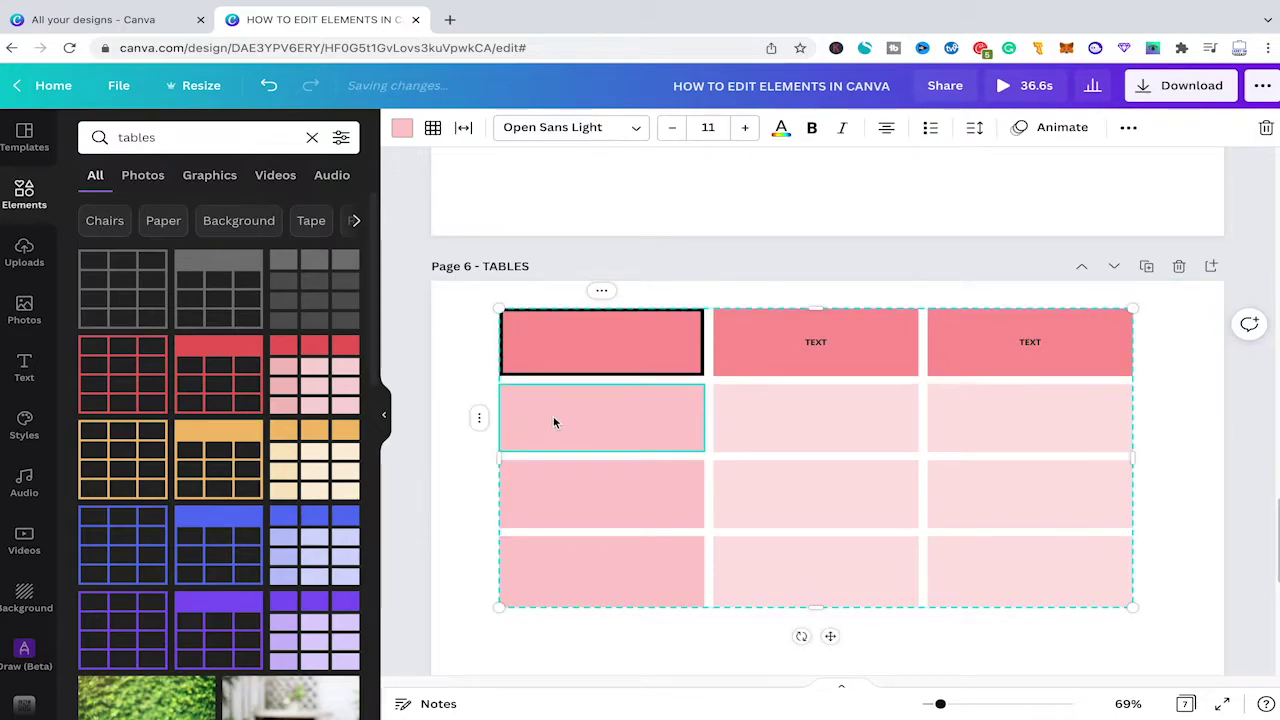
{"action": "left_click", "coordinate": [434, 129]}
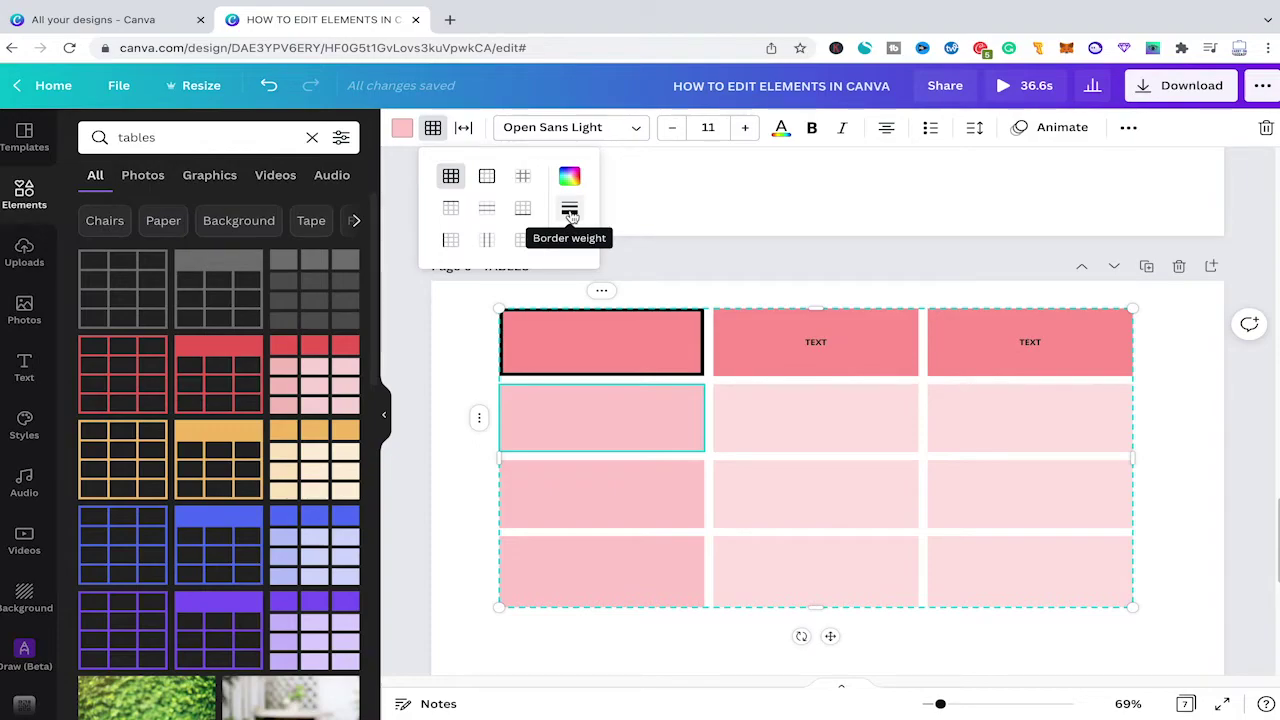
{"action": "left_click", "coordinate": [701, 285]}
- Go to the CHARTS page and search the elements library for "charts"
{"action": "scroll", "coordinate": [700, 286], "scroll_direction": "down", "scroll_amount": 1}
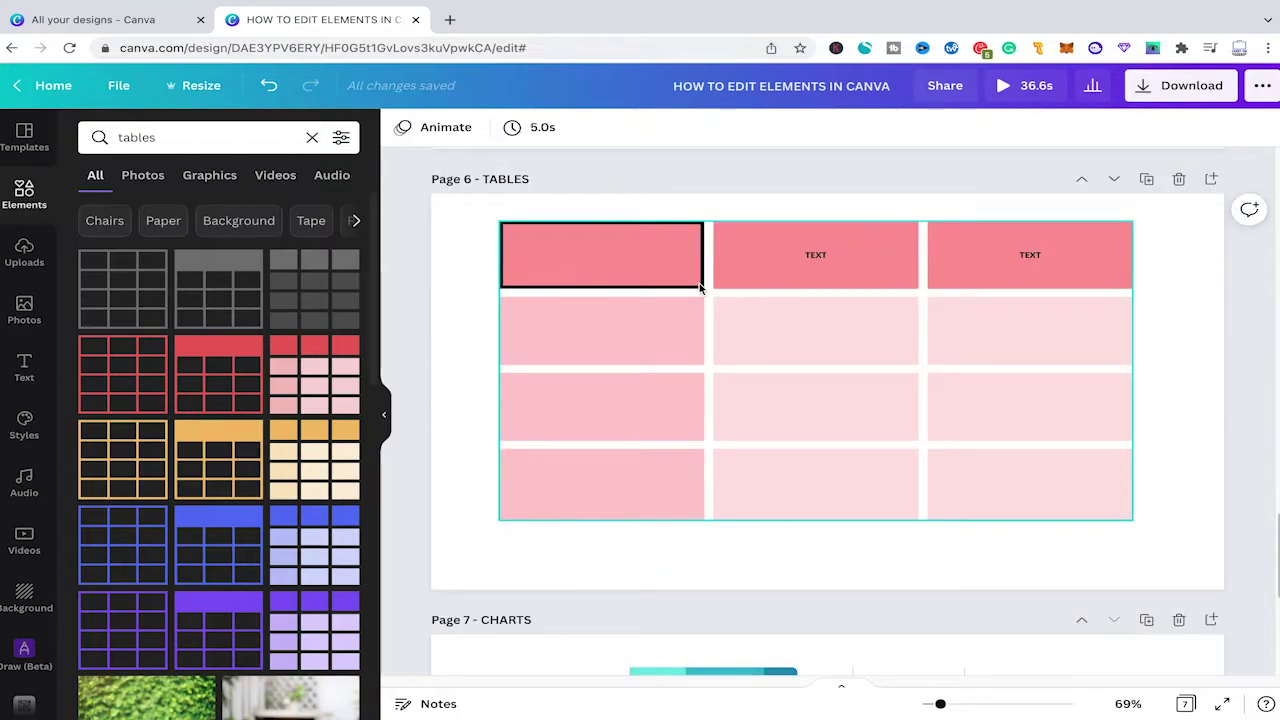
{"action": "left_click", "coordinate": [459, 280]}
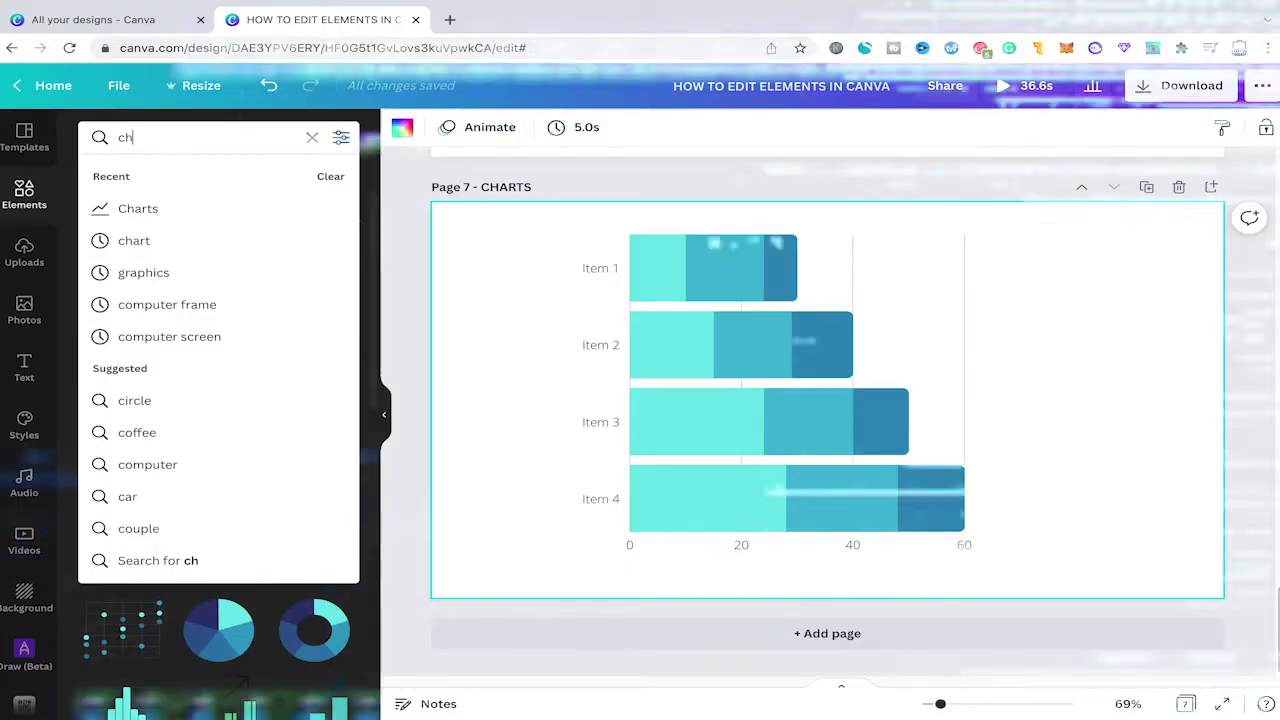
{"action": "type", "text": "arts"}
{"action": "key", "text": "Return"}
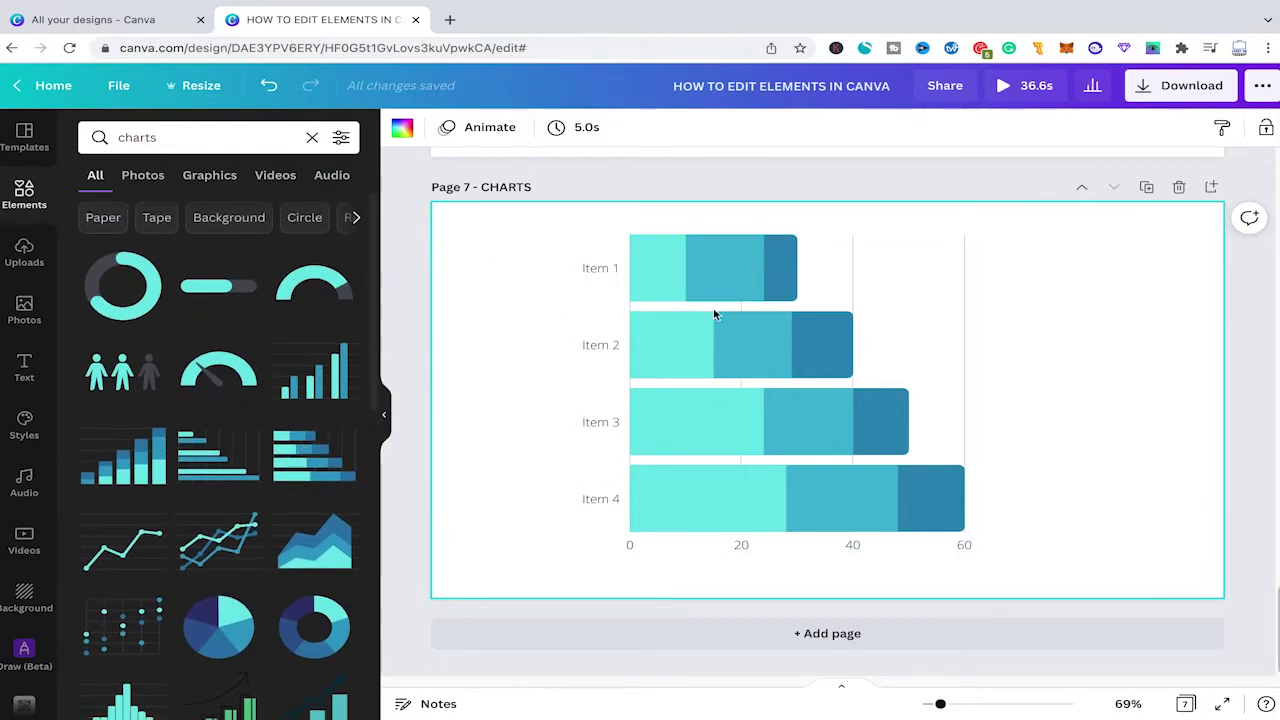
- Select the stacked row chart on the CHARTS page and examine its data table and editing options
{"action": "left_click", "coordinate": [786, 332]}
{"action": "left_click", "coordinate": [496, 279]}
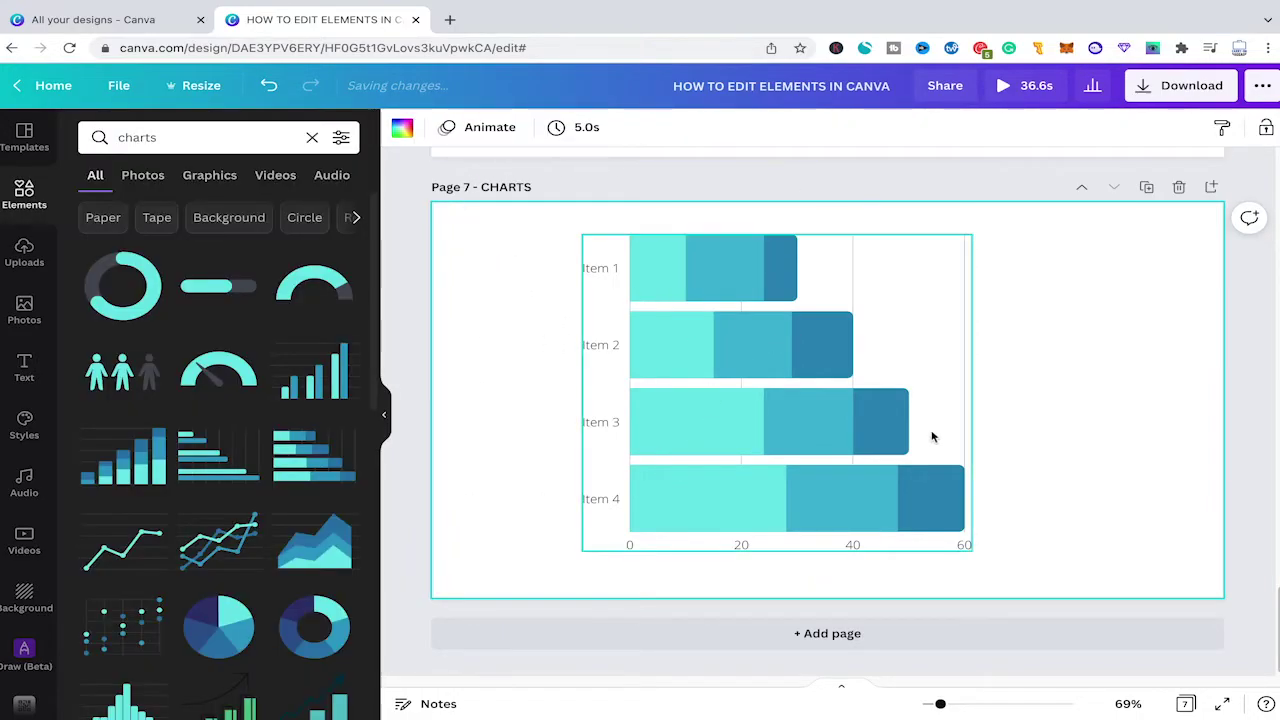
{"action": "left_click", "coordinate": [848, 334]}
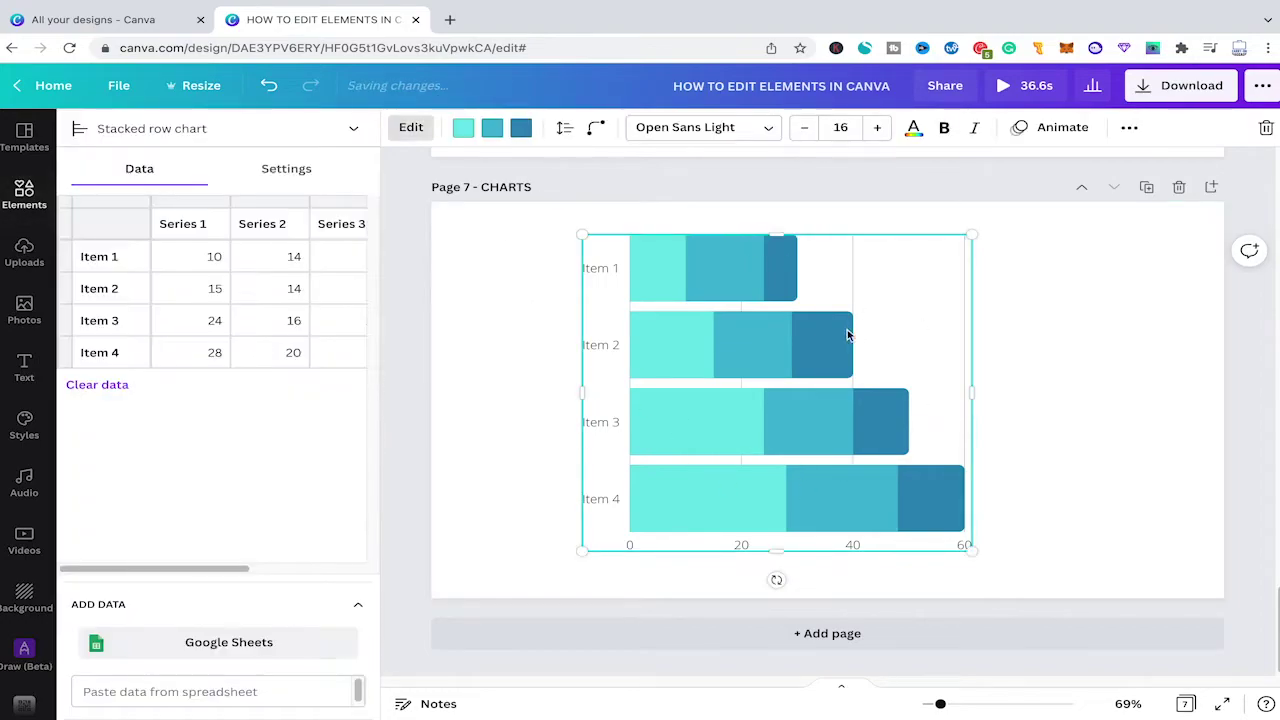
{"action": "left_click", "coordinate": [506, 279]}
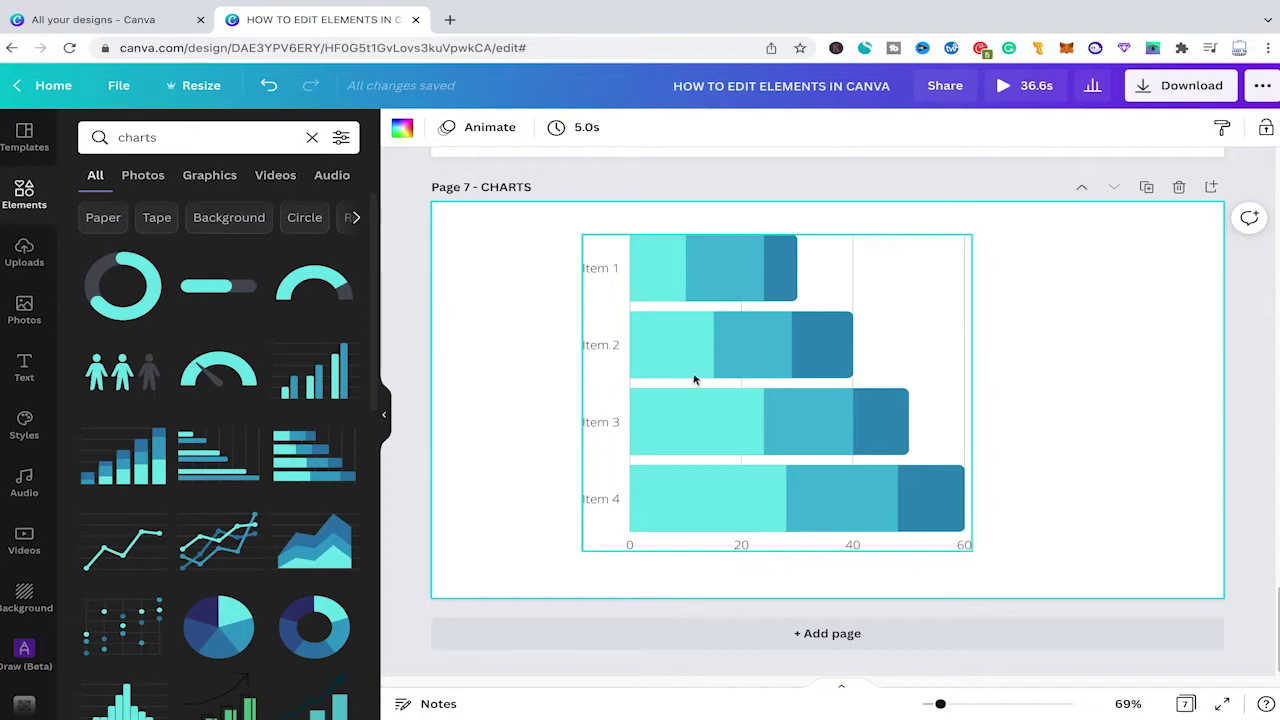
{"action": "left_click", "coordinate": [776, 333]}
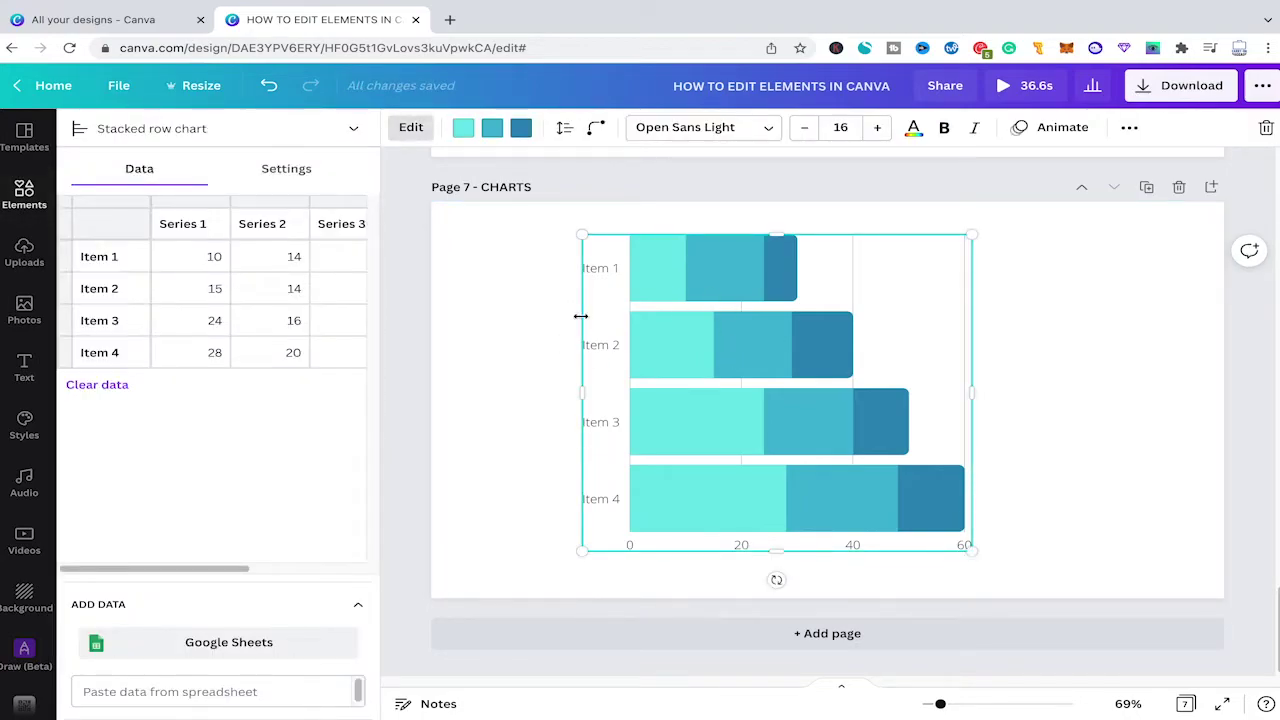
{"action": "left_click", "coordinate": [566, 289]}
{"action": "left_click", "coordinate": [654, 291]}
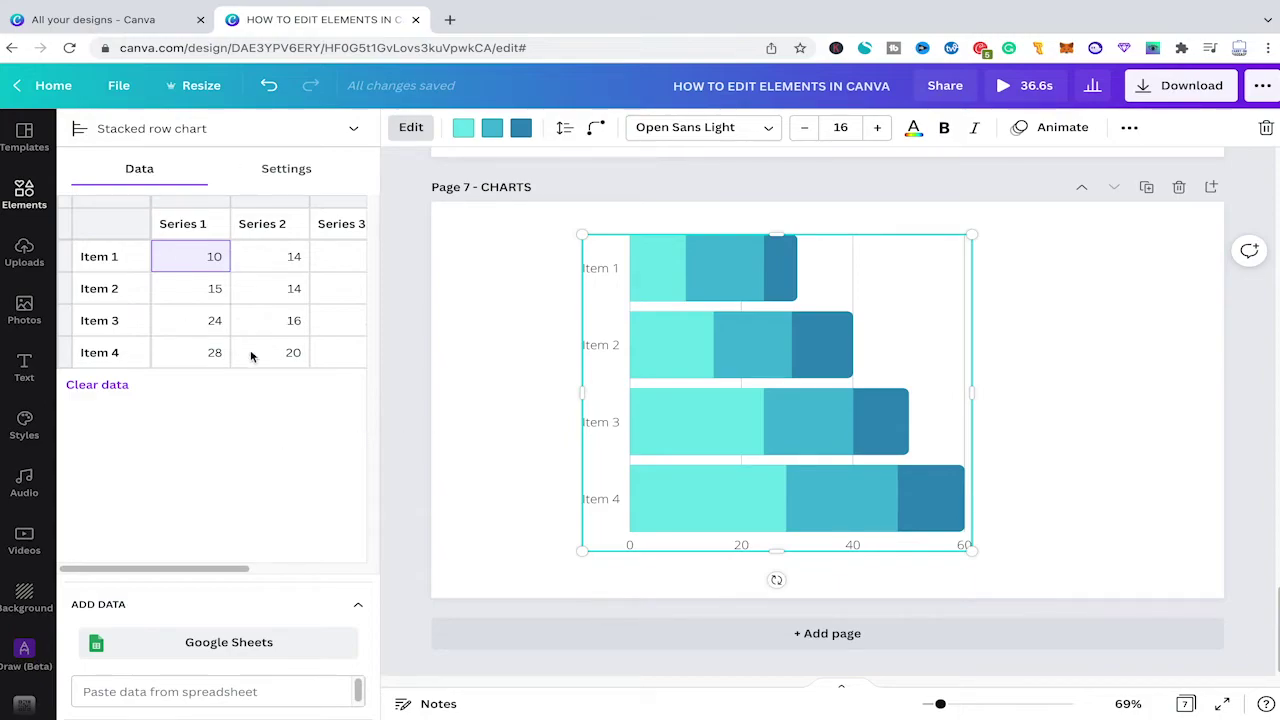
{"action": "left_click", "coordinate": [660, 417]}
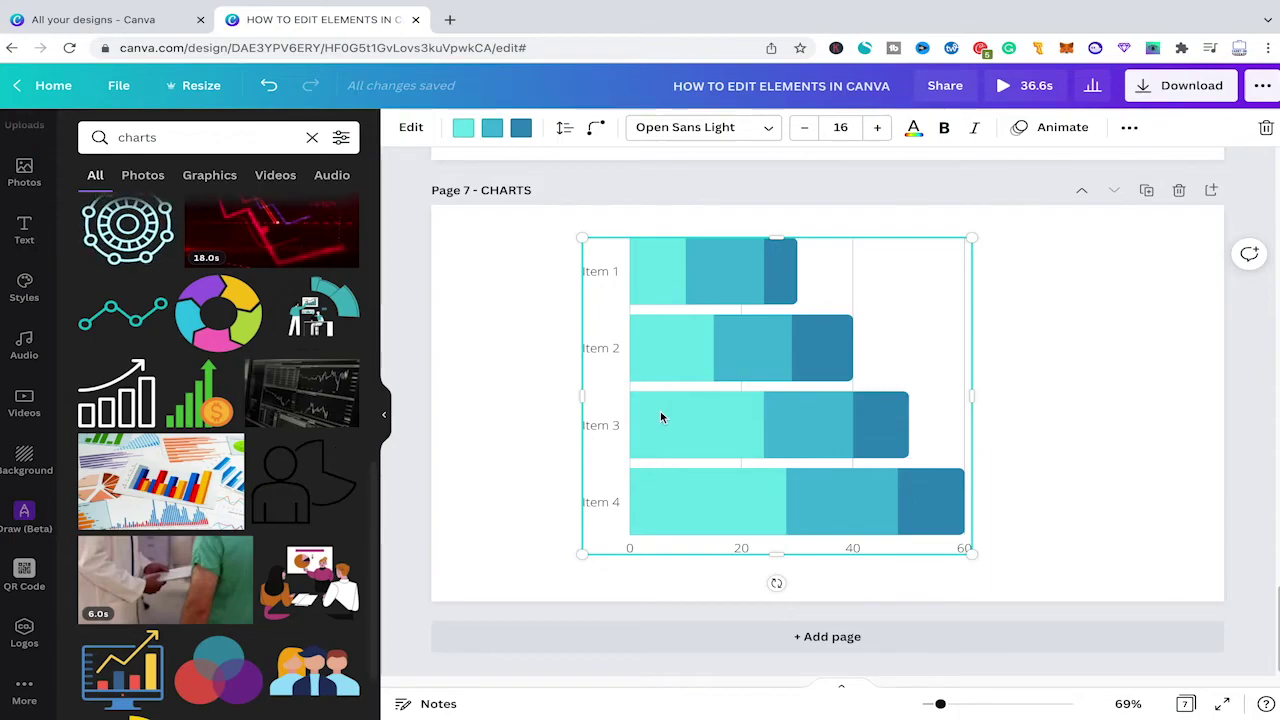
{"action": "left_click", "coordinate": [1051, 347]}
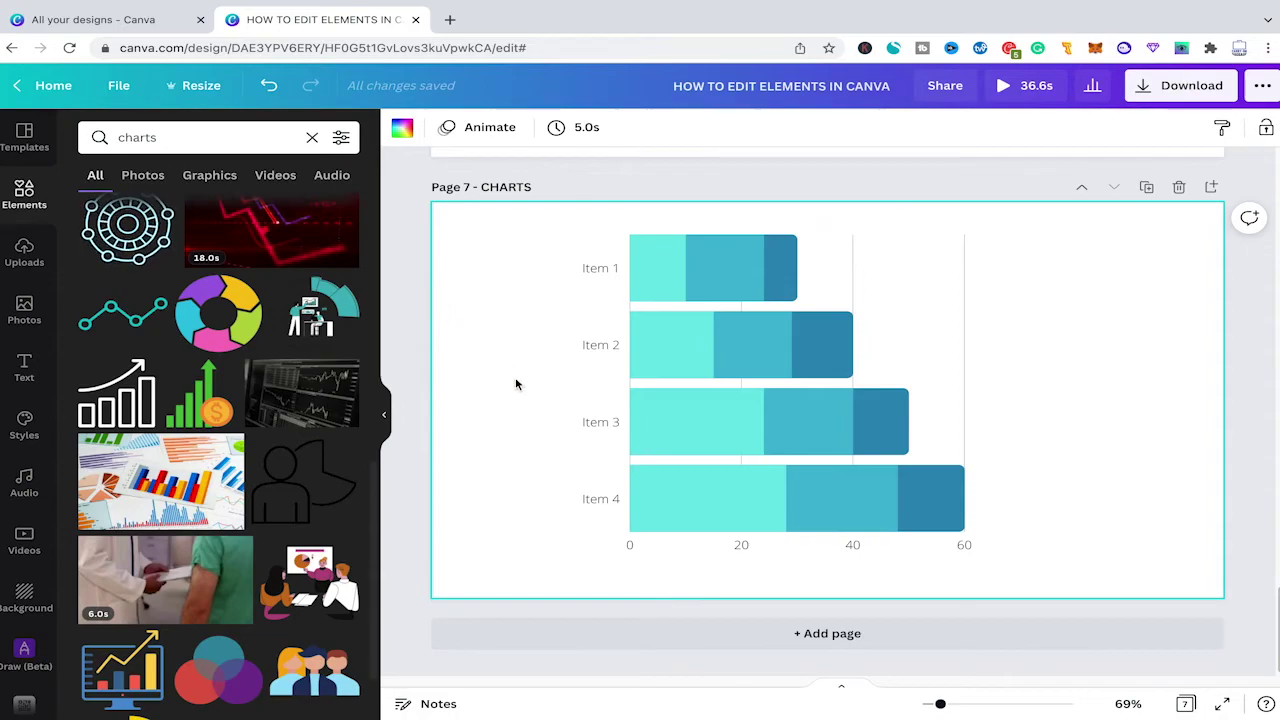
{"action": "scroll", "coordinate": [88, 466], "scroll_direction": "down", "scroll_amount": 1}
{"action": "scroll", "coordinate": [34, 477], "scroll_direction": "down", "scroll_amount": 1}
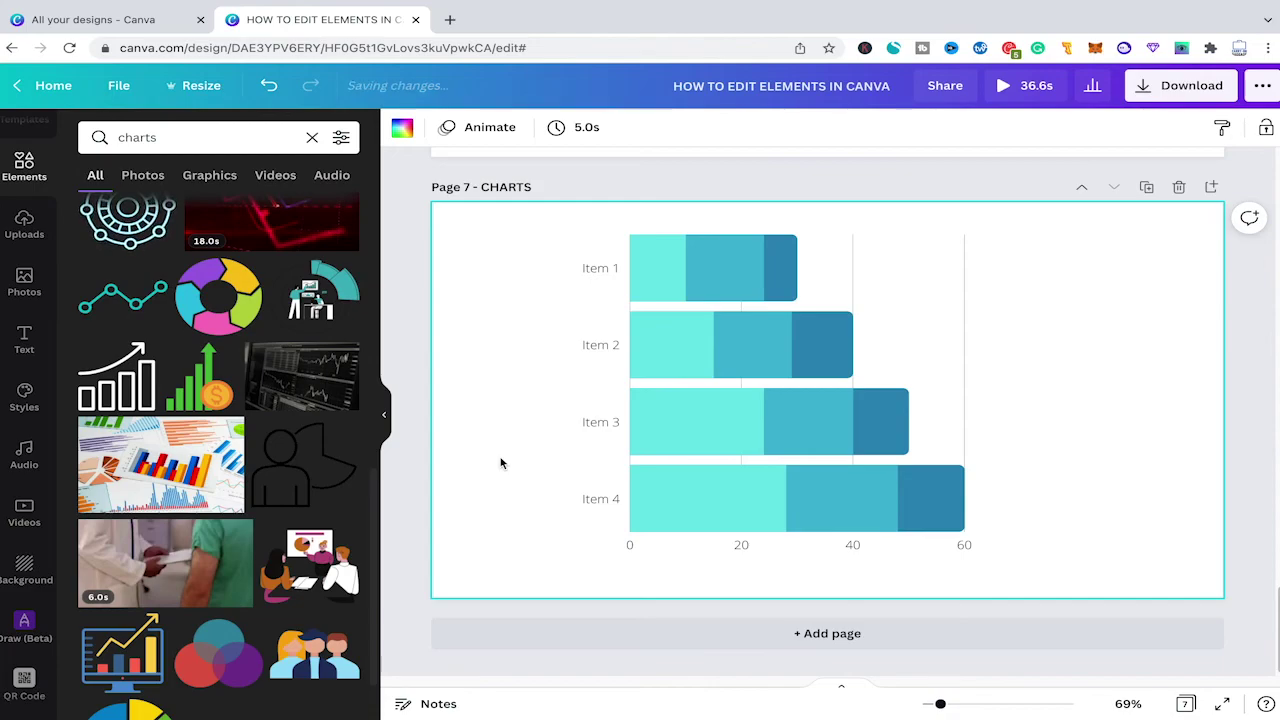
{"action": "left_click", "coordinate": [675, 449]}
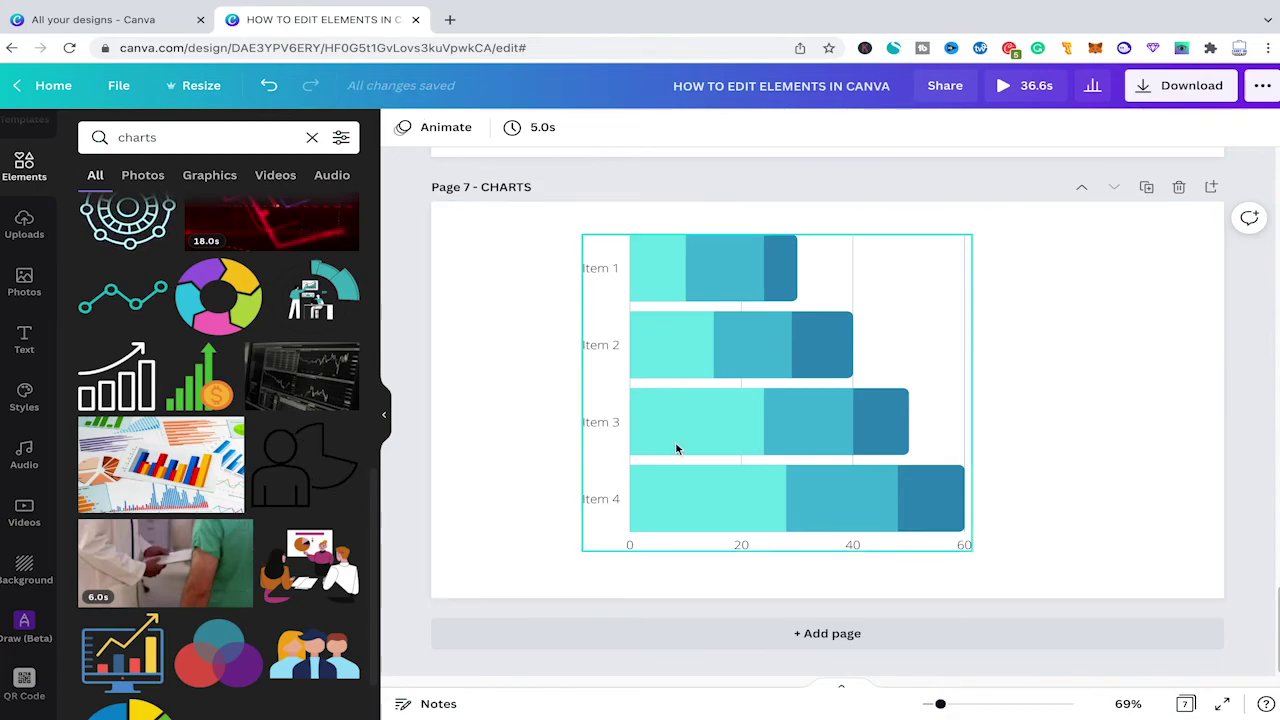